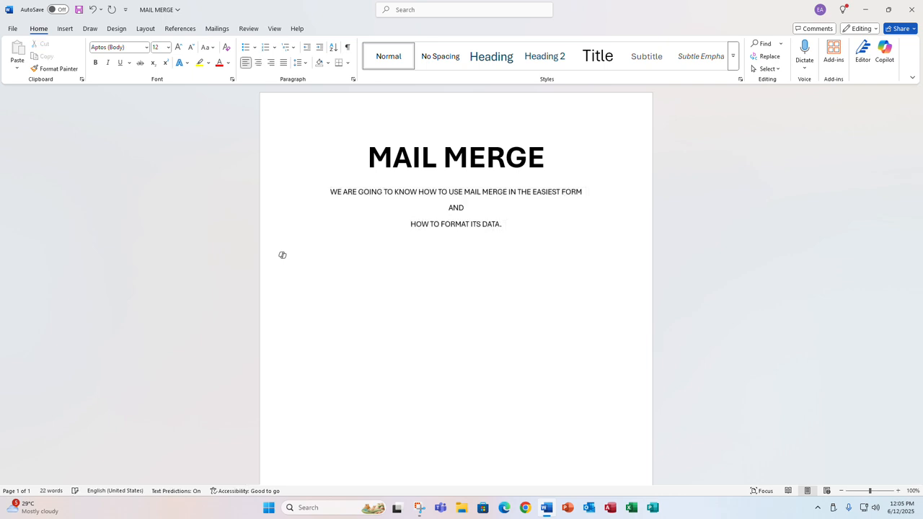
Enter the date 4/5/2025 on the line below the introductory text of the MAIL MERGE document
text(4/5/2025)
key(Return)
click(308, 258)
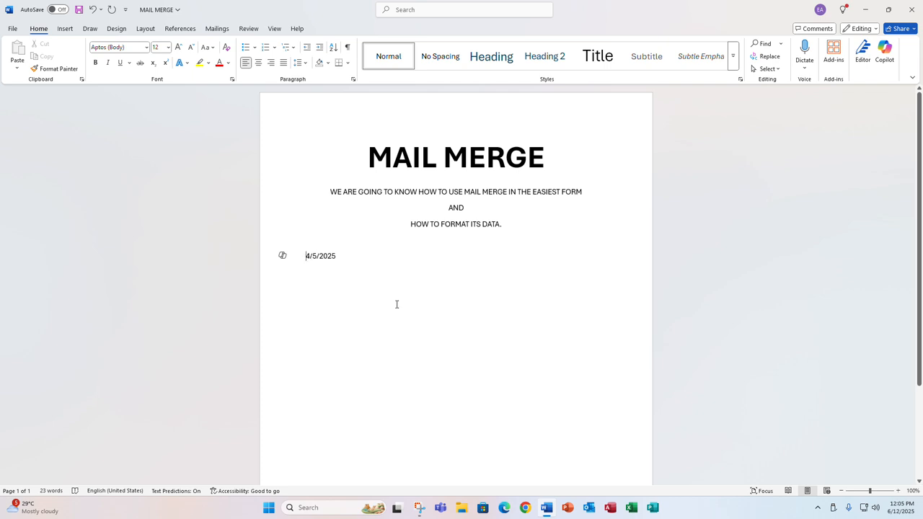
key(Right)
click(349, 258)
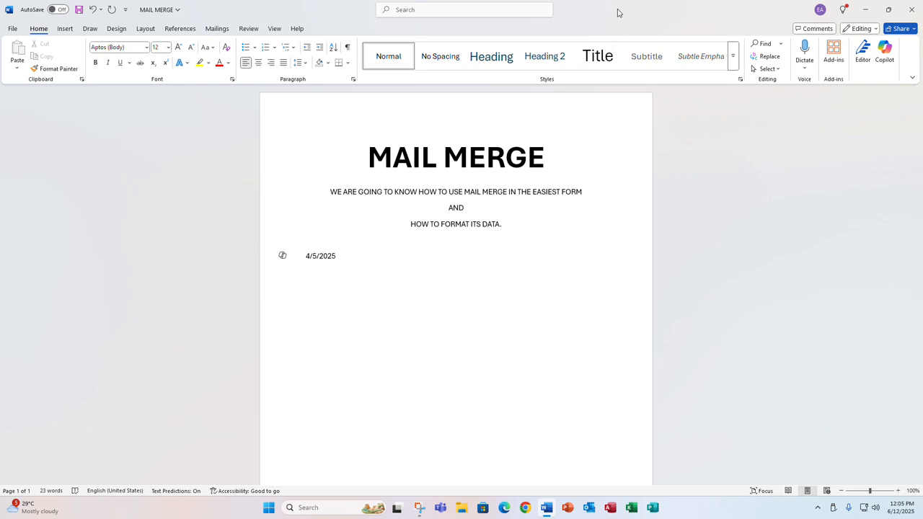
Minimize the document and open the sample data workbook from the desktop in Excel
click(864, 9)
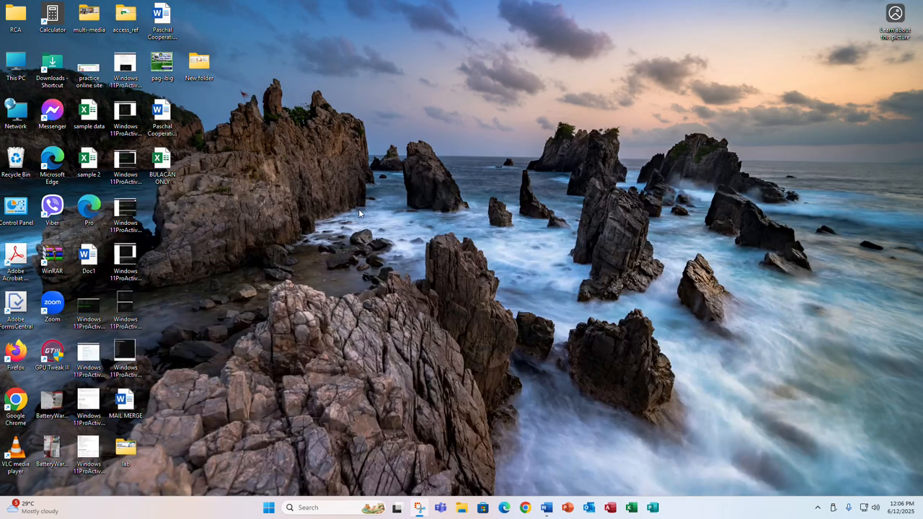
double_click(90, 112)
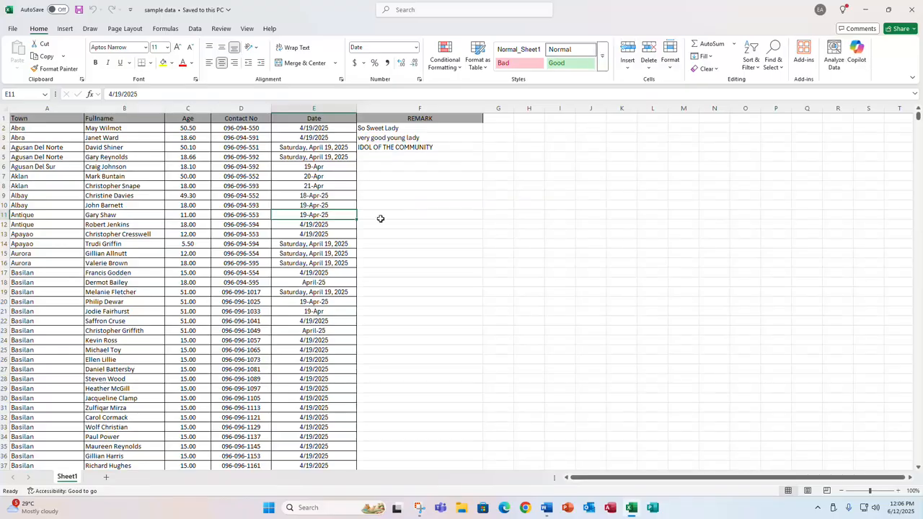
click(380, 214)
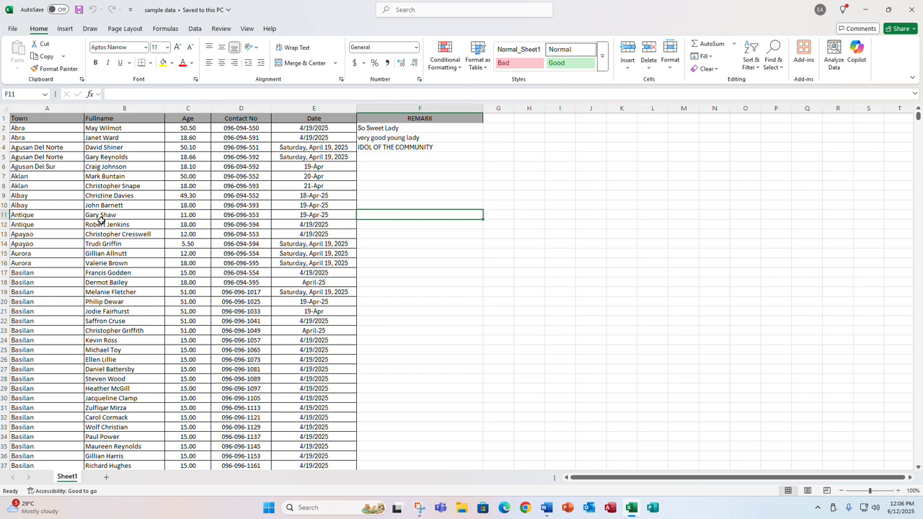
Review the worksheet's column headers: Town, Fullname, Age, Contact No, Date and REMARK
click(33, 127)
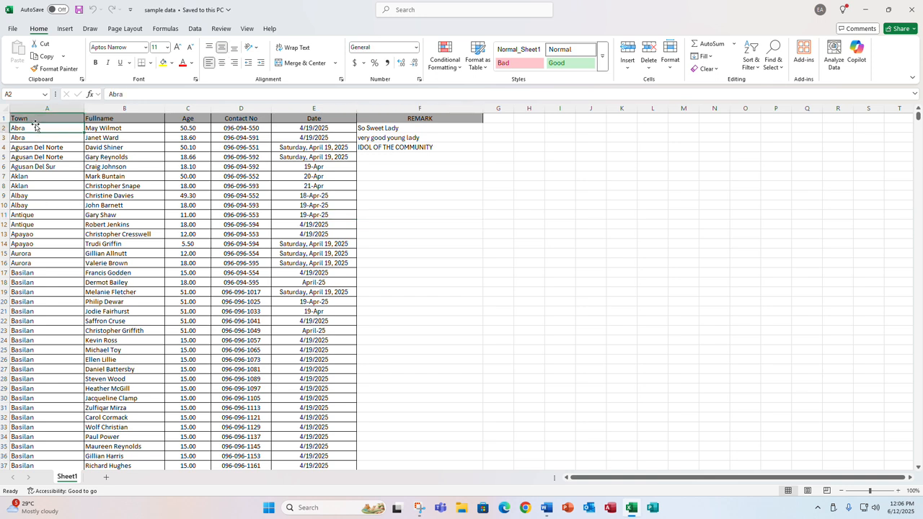
click(118, 128)
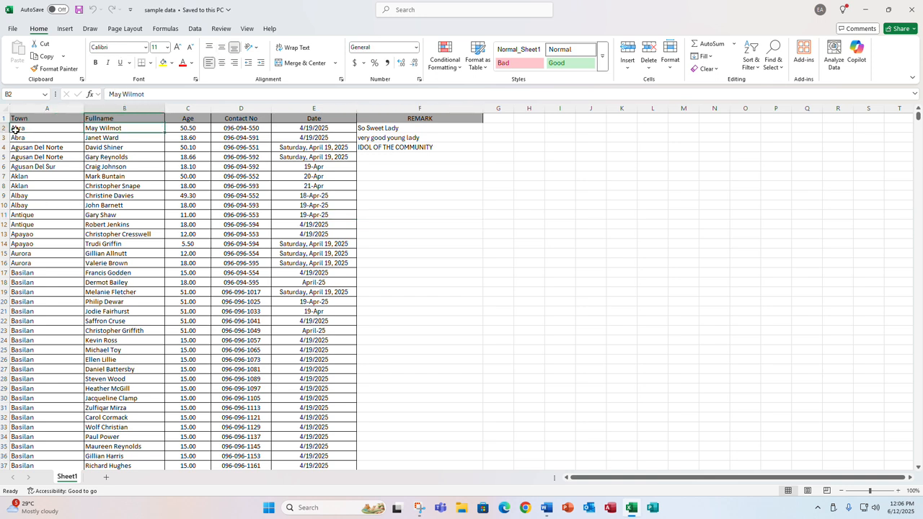
drag(16, 123, 98, 121)
click(99, 121)
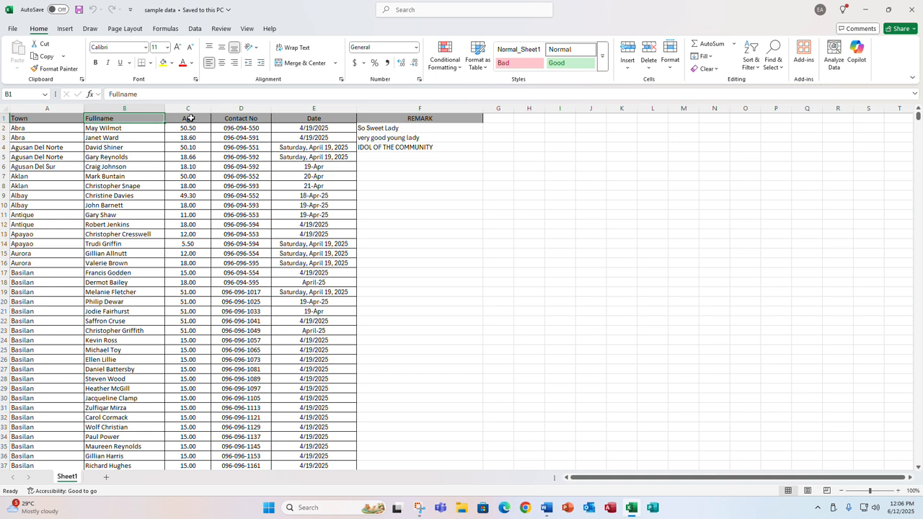
click(190, 119)
click(238, 118)
click(331, 119)
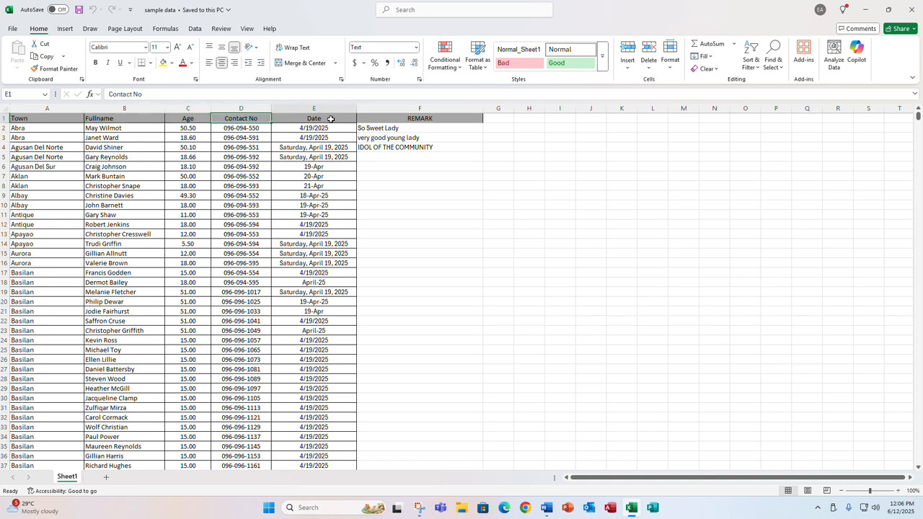
click(394, 118)
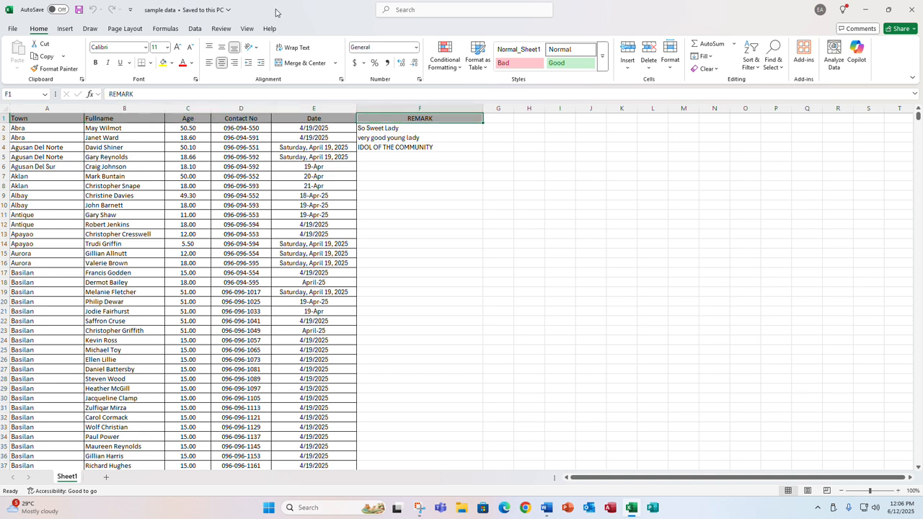
Place the workbook window on the right half of the desktop and close the MAIL MERGE document in Word without saving
drag(278, 12, 608, 20)
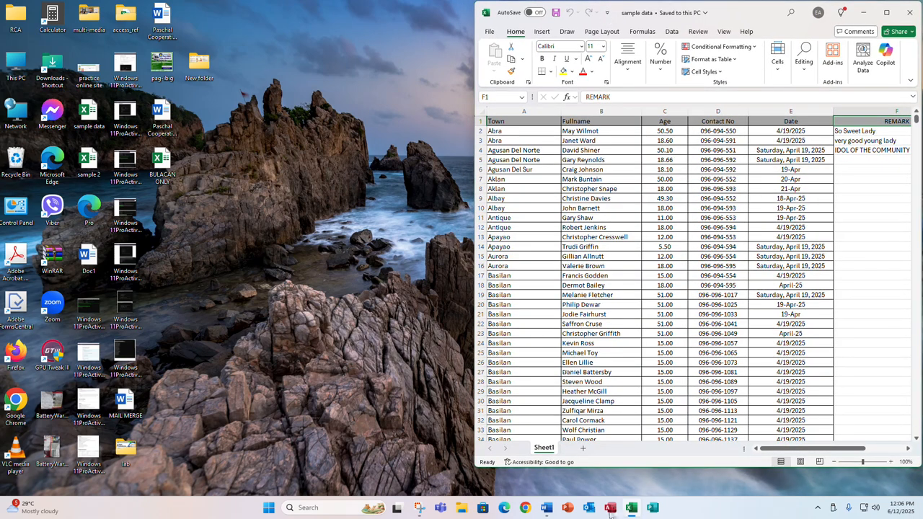
click(548, 510)
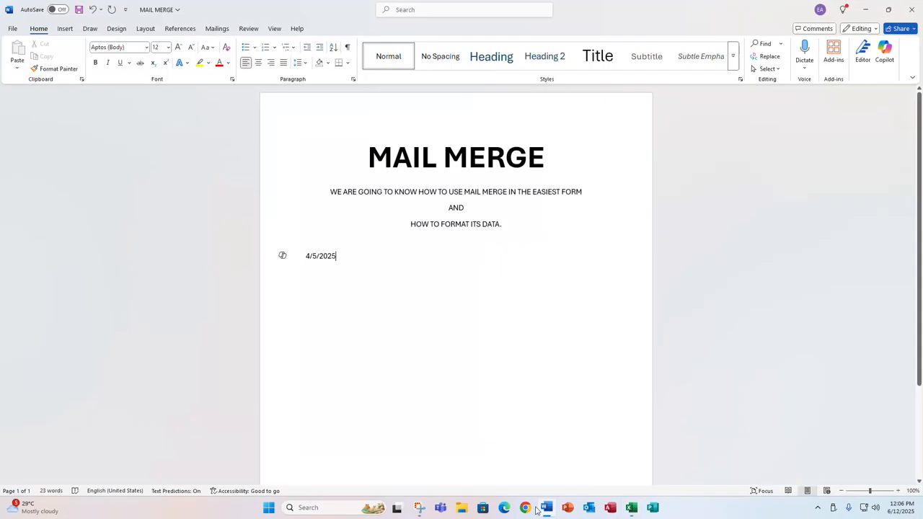
drag(608, 13, 352, 67)
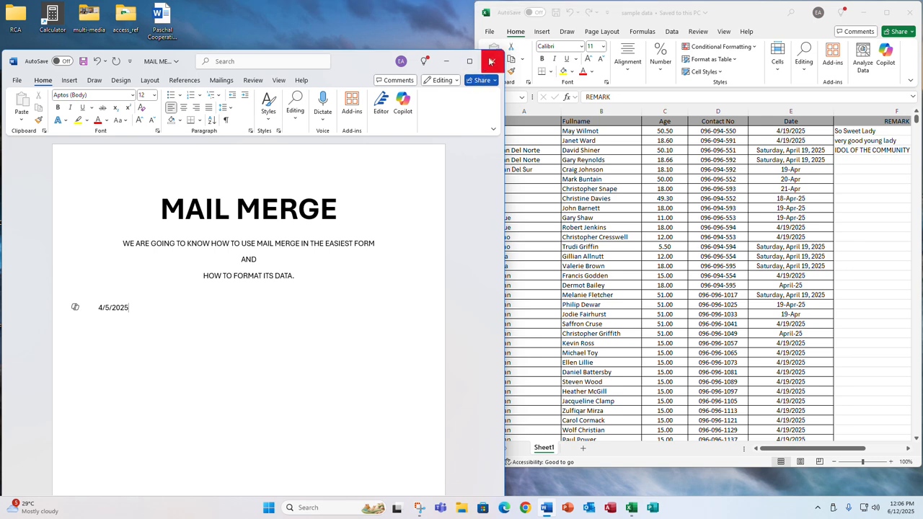
click(496, 22)
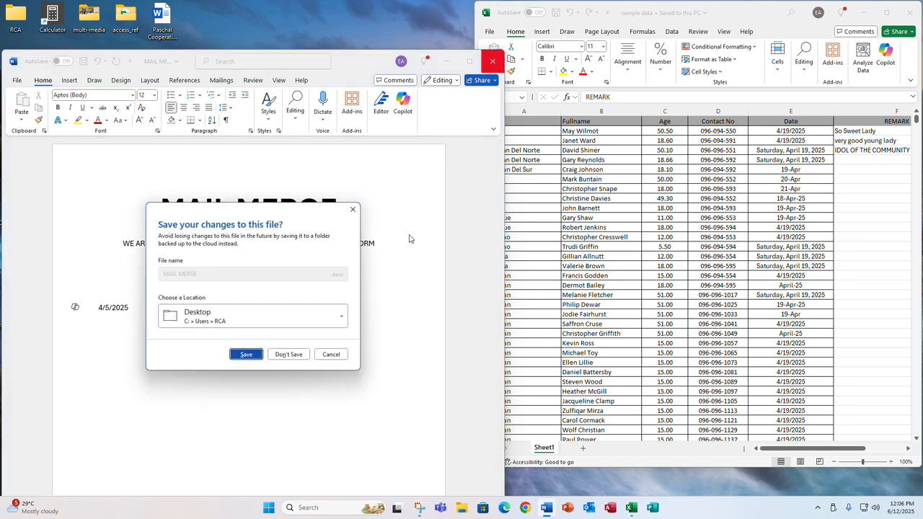
click(288, 354)
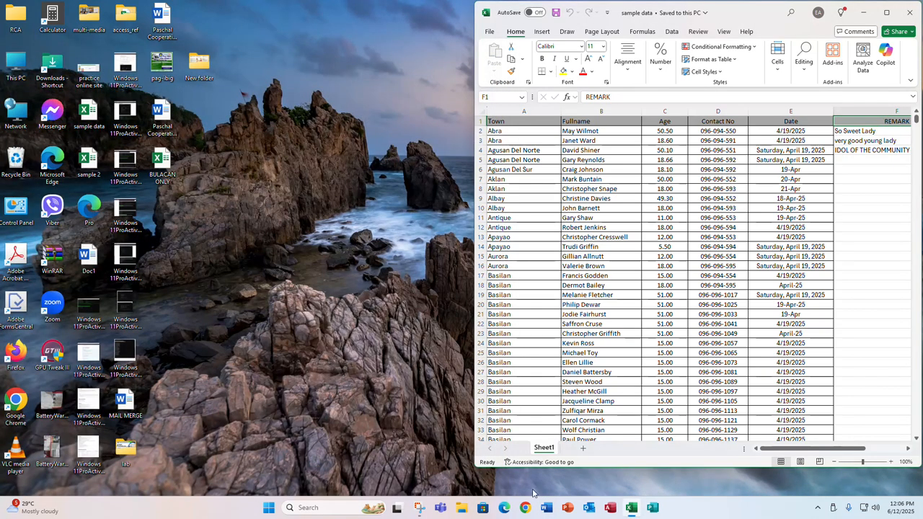
Create a blank Word document and fit its window to the full desktop height beside the workbook
click(546, 508)
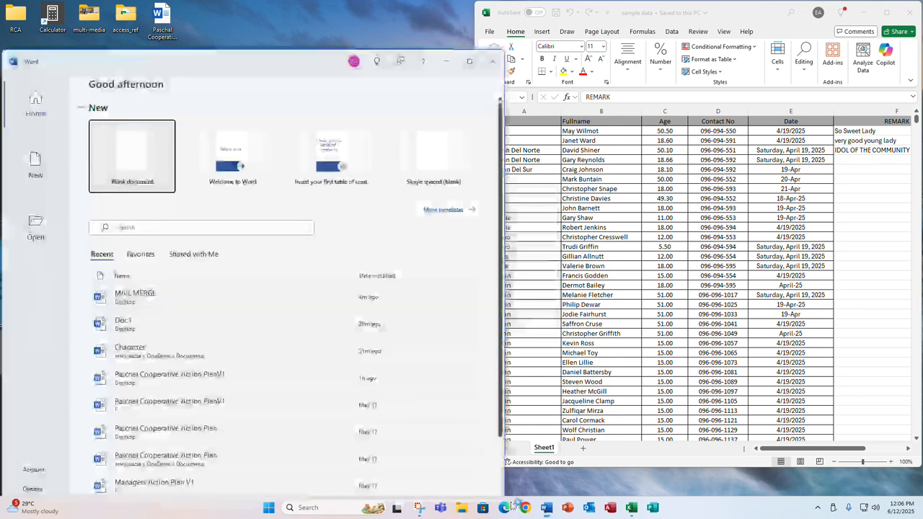
click(128, 137)
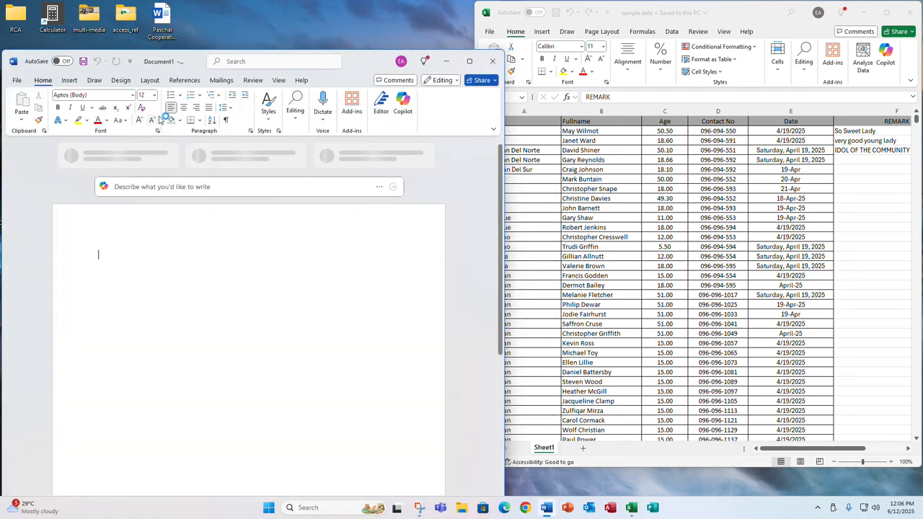
drag(359, 59, 359, 15)
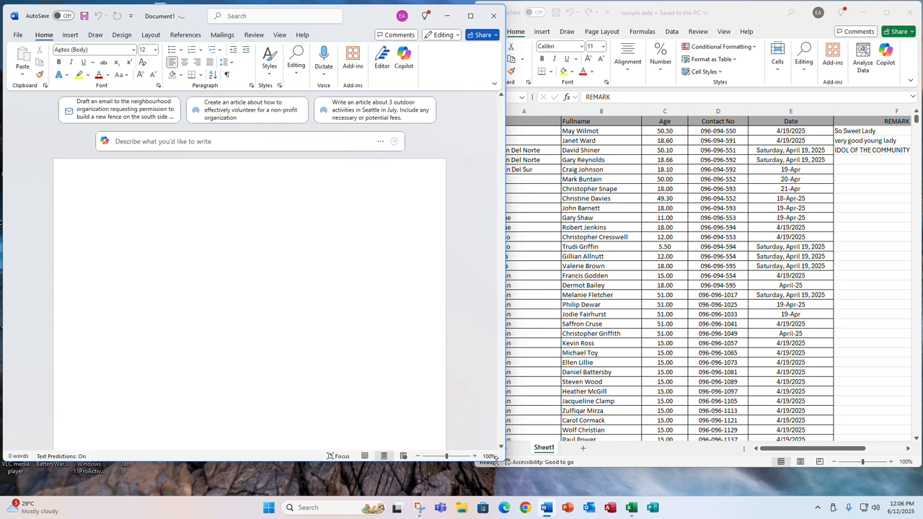
drag(496, 463, 495, 499)
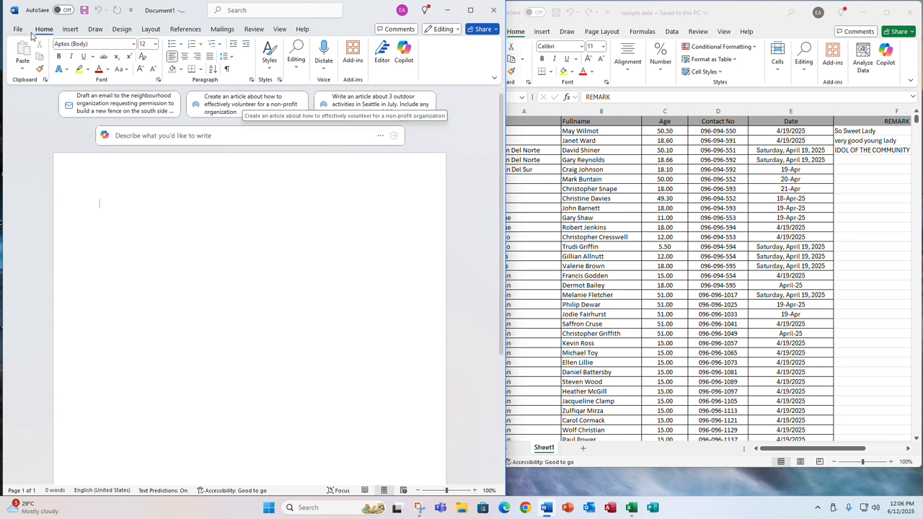
Start a mail merge in the blank document using the Normal Word Document type
click(219, 30)
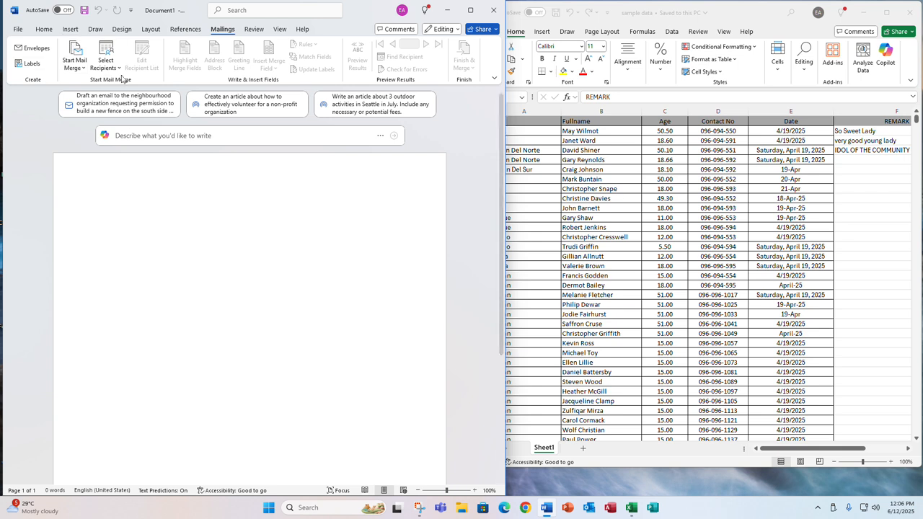
click(80, 69)
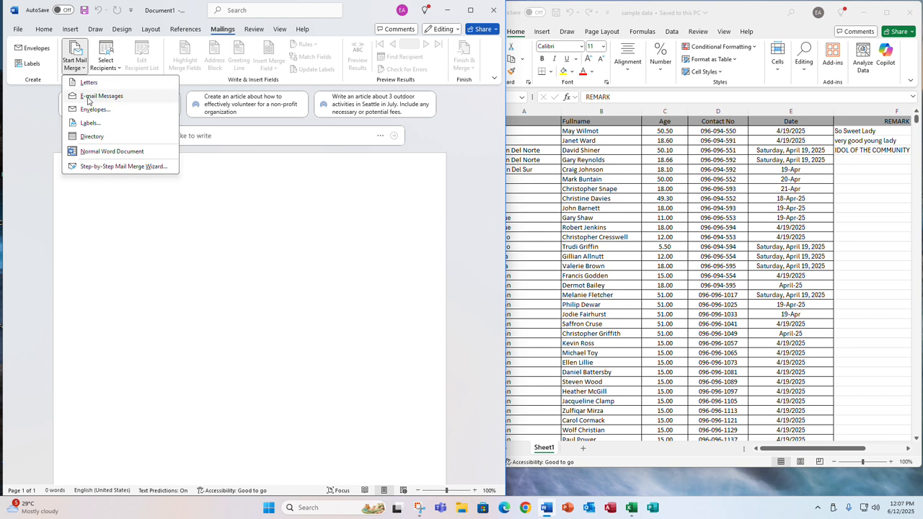
click(91, 153)
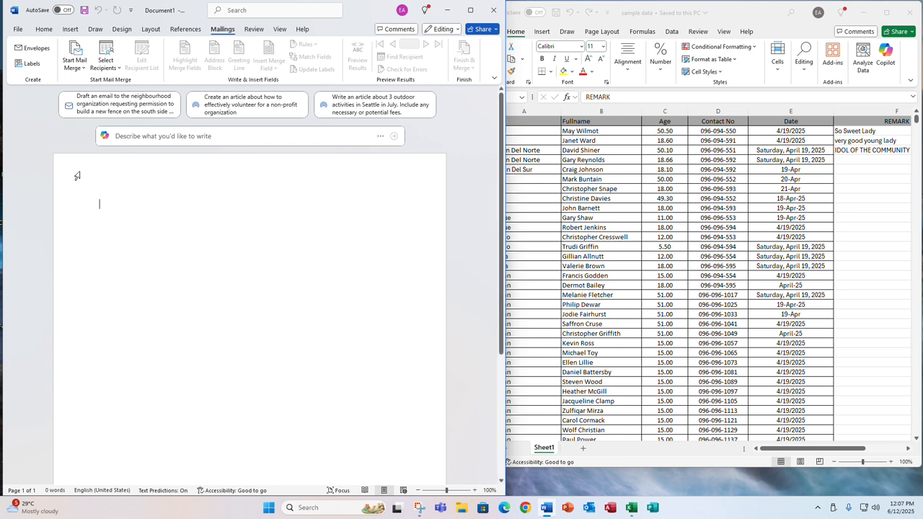
Use the existing list sample data from the Desktop as merge recipients, choosing table Sheet1$ with the first row as column headers
click(109, 72)
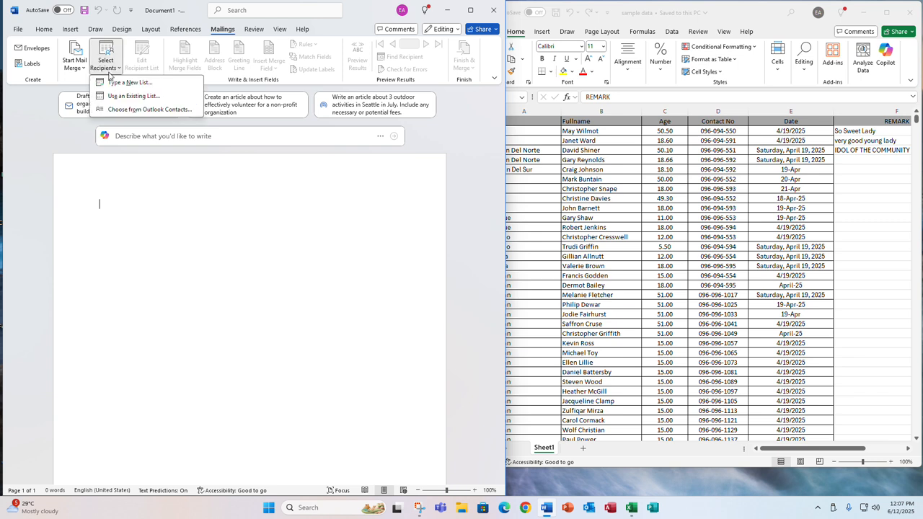
click(746, 16)
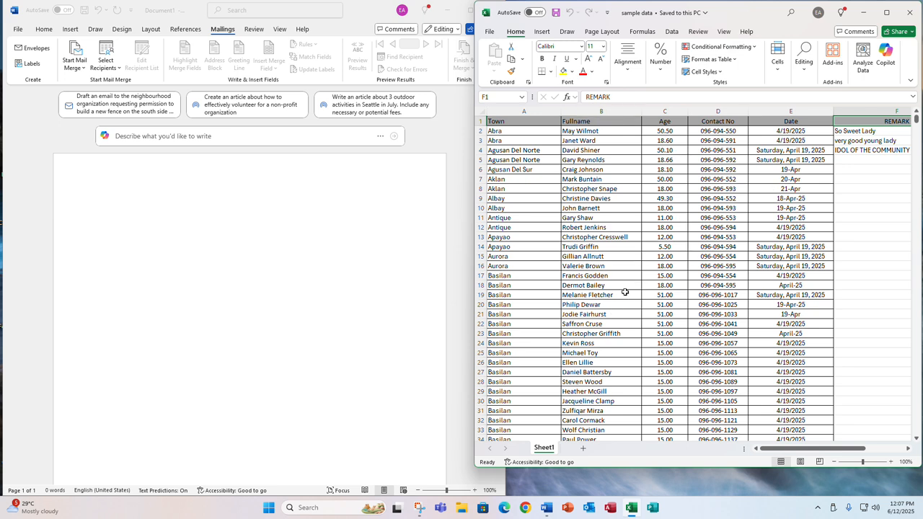
click(116, 75)
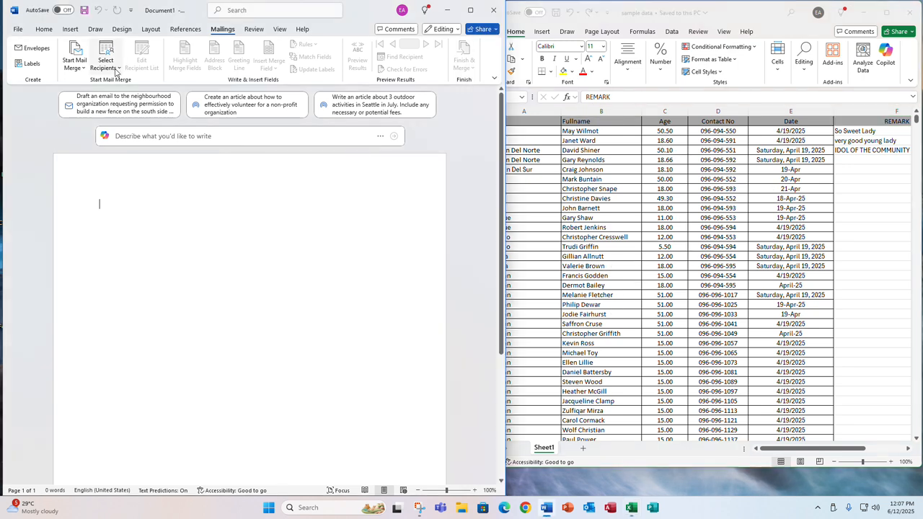
click(118, 69)
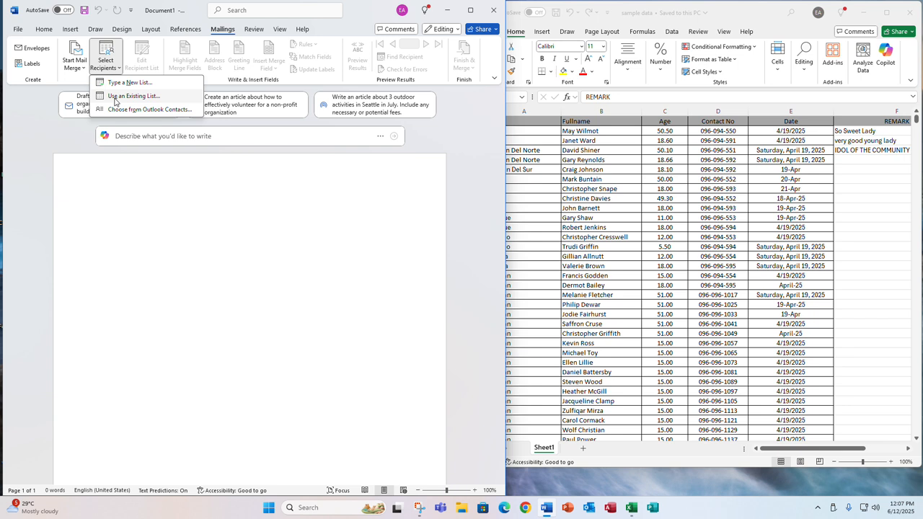
click(115, 101)
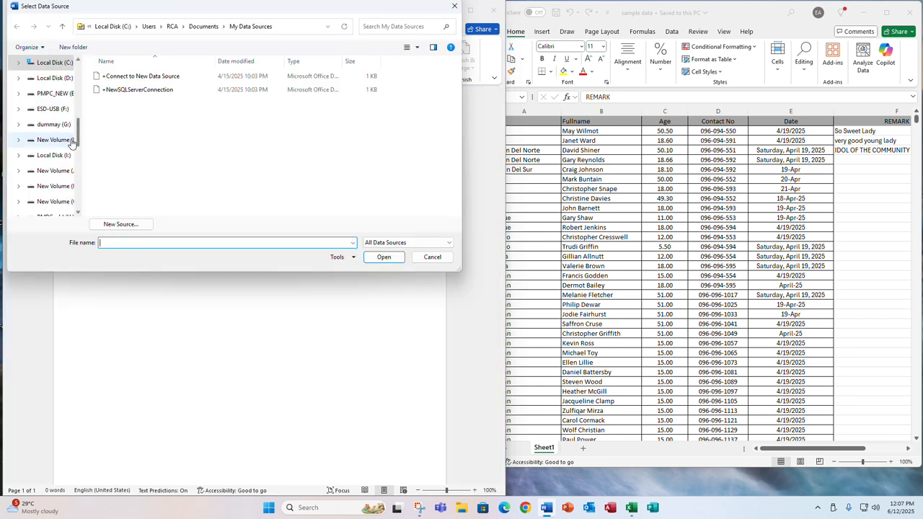
drag(75, 146, 80, 68)
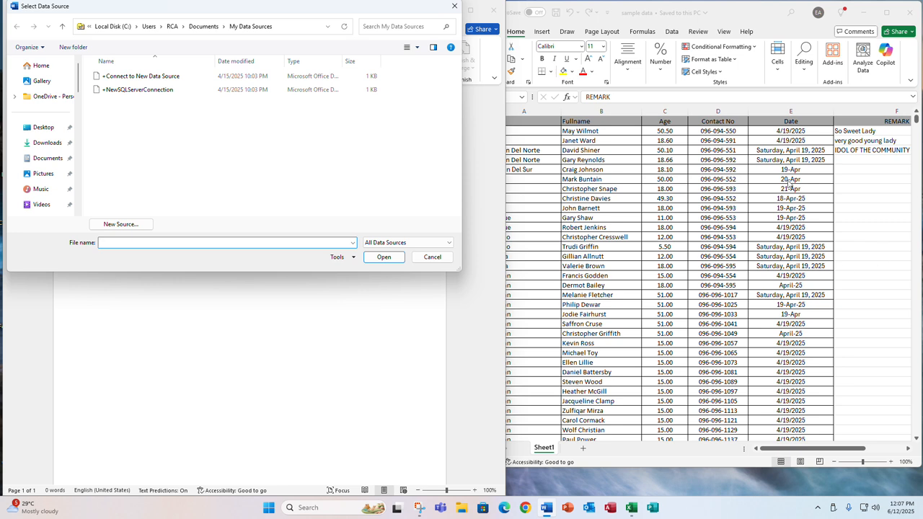
click(44, 128)
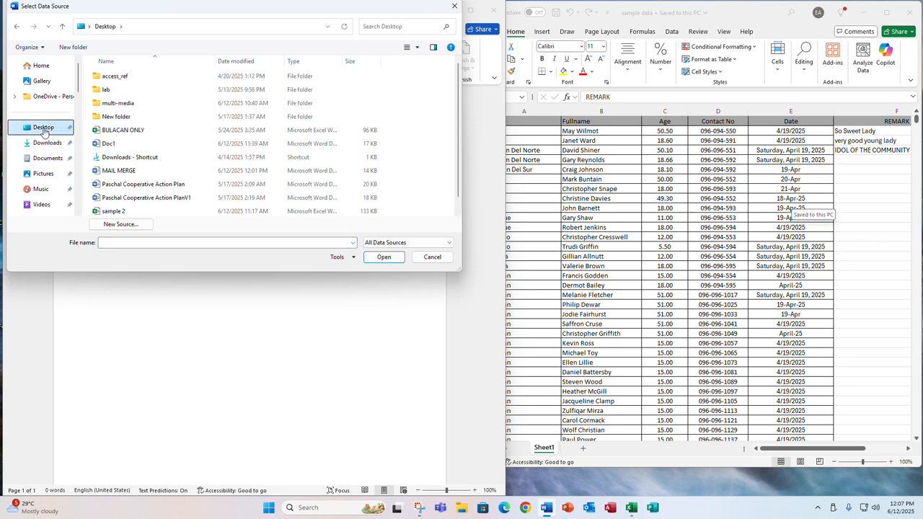
scroll(172, 202, down, 1)
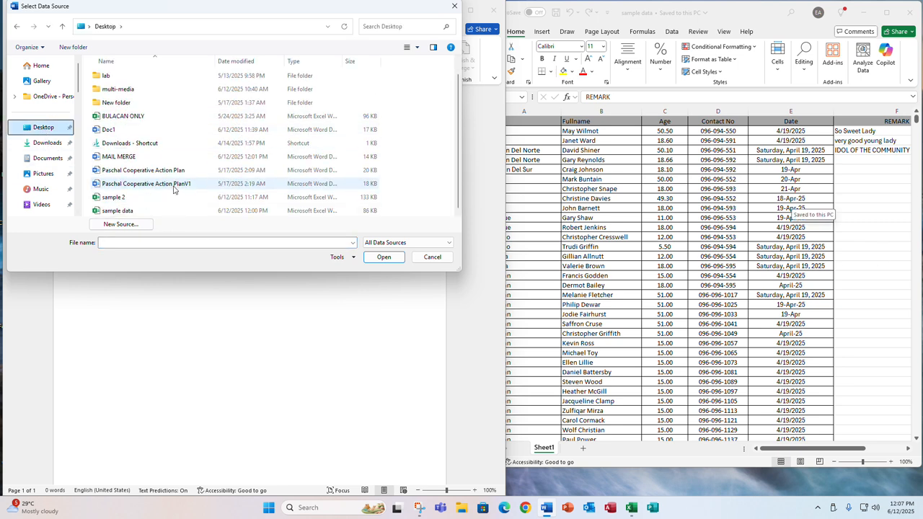
click(119, 209)
click(382, 260)
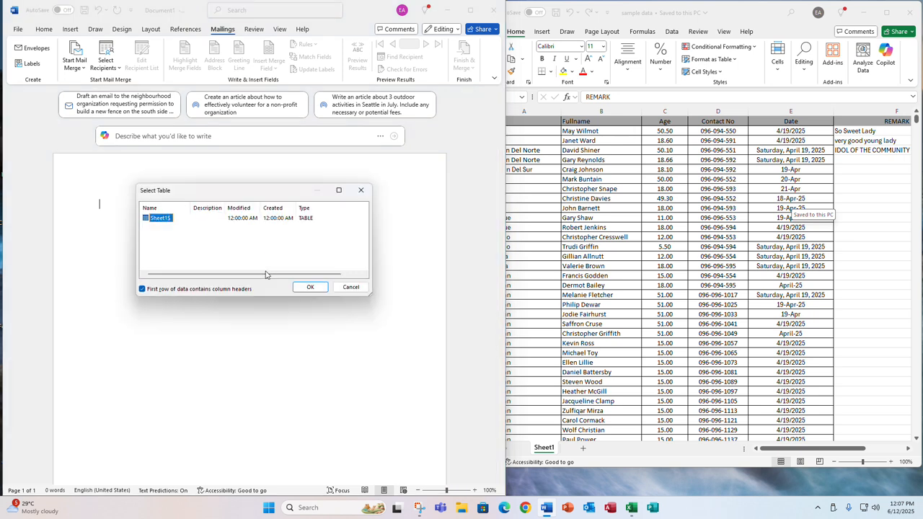
click(310, 288)
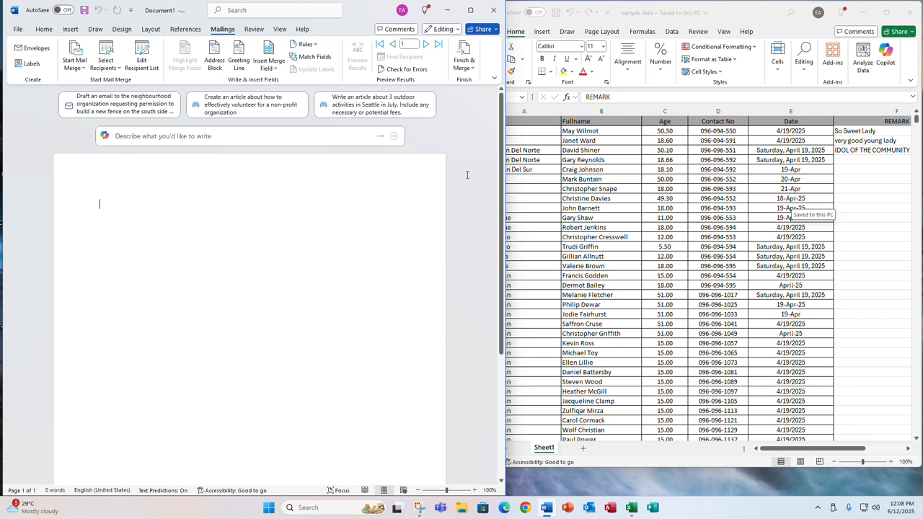
Narrow the document window so it no longer covers the workbook, and view the list of available merge fields without inserting any
drag(505, 188, 476, 198)
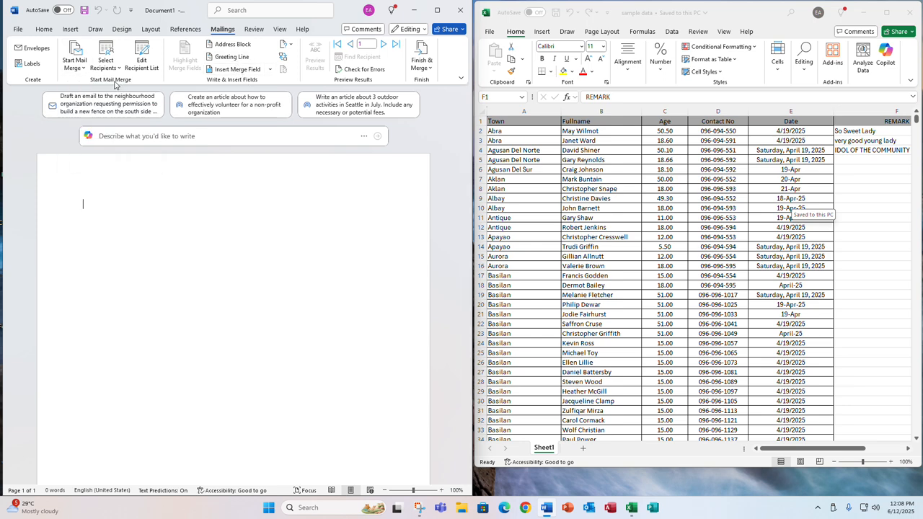
click(256, 72)
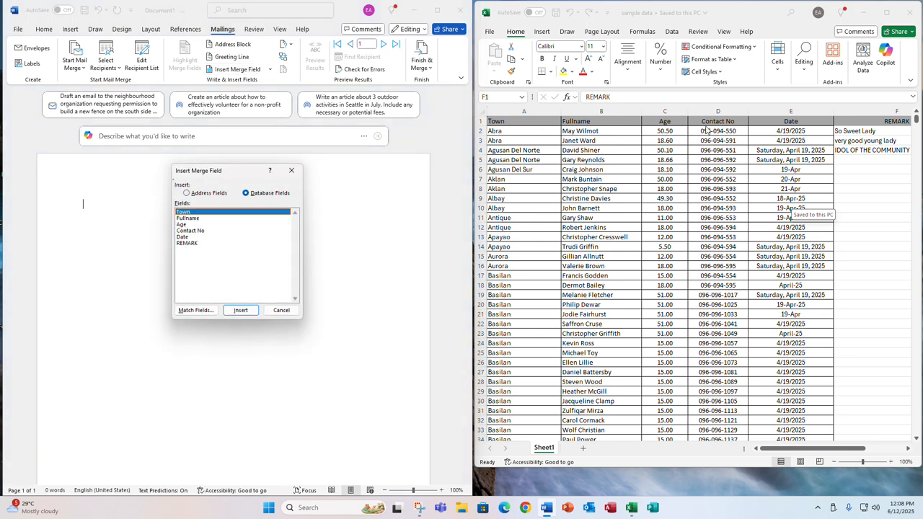
click(281, 311)
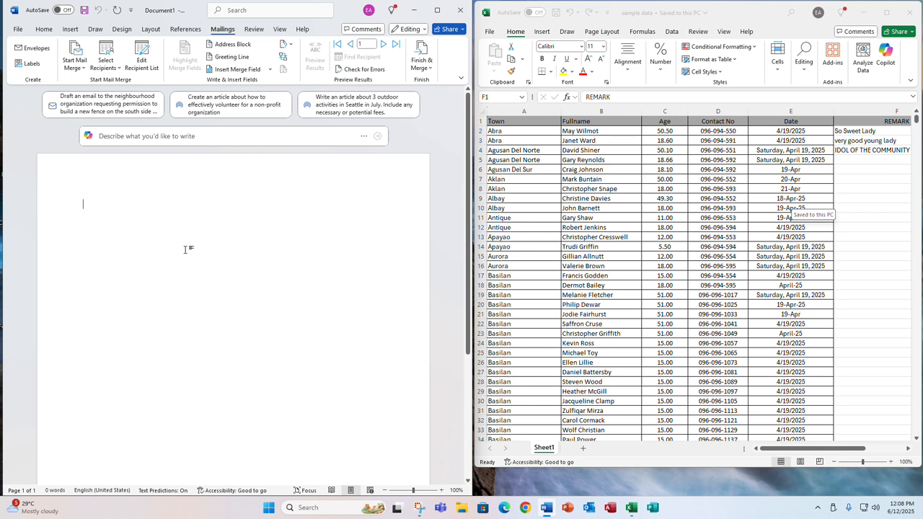
Write the labels "FULLNAME:" and "TOWN:" on separate lines of the document, with FULLNAME above TOWN
text(TO)
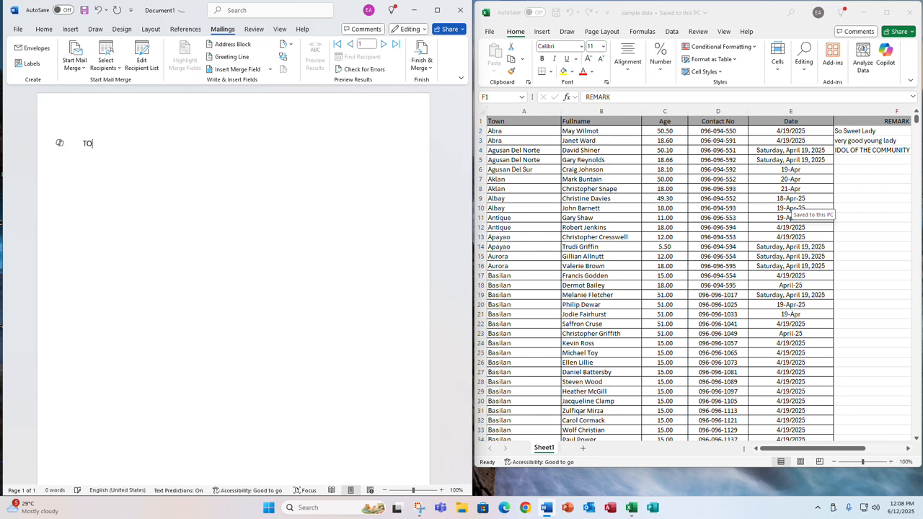
text(WN:)
key(Return)
text(F)
key(Up)
key(Return)
key(Up)
text(FULLNAME:)
key(Down)
key(Down)
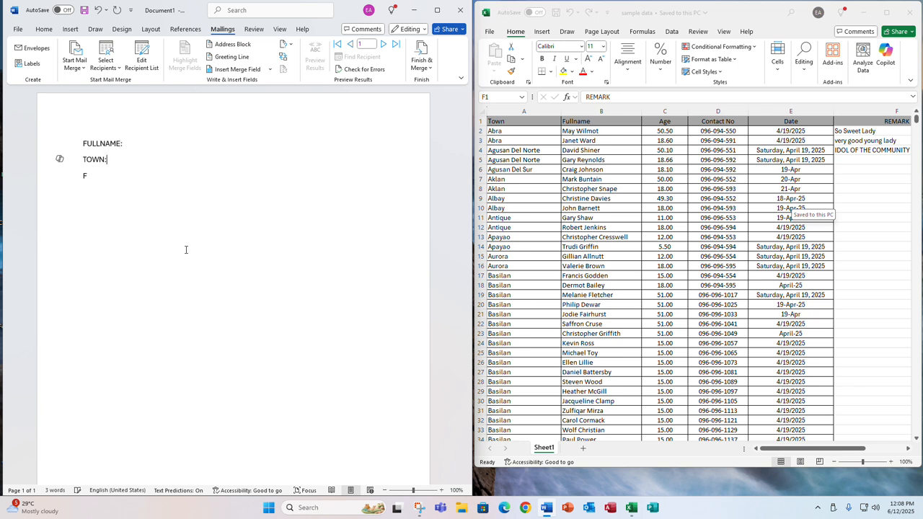
Add the labels "AGE:", "CONTACT NO.", "DATE:" and "REMARK" on separate lines below TOWN
key(BackSpace)
text(AGE:)
key(Return)
text(CONTACT NO.)
key(Return)
text(DATE)
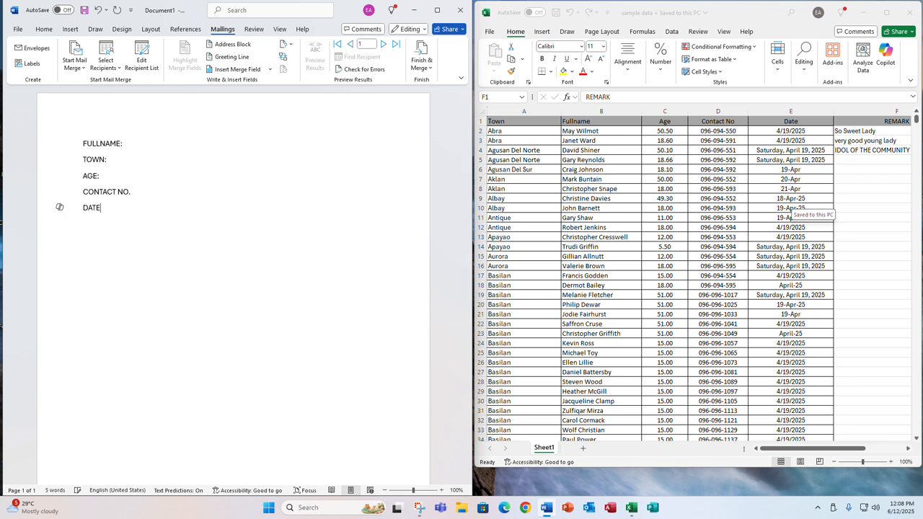
text(:)
key(Return)
text(REMARK)
key(Home)
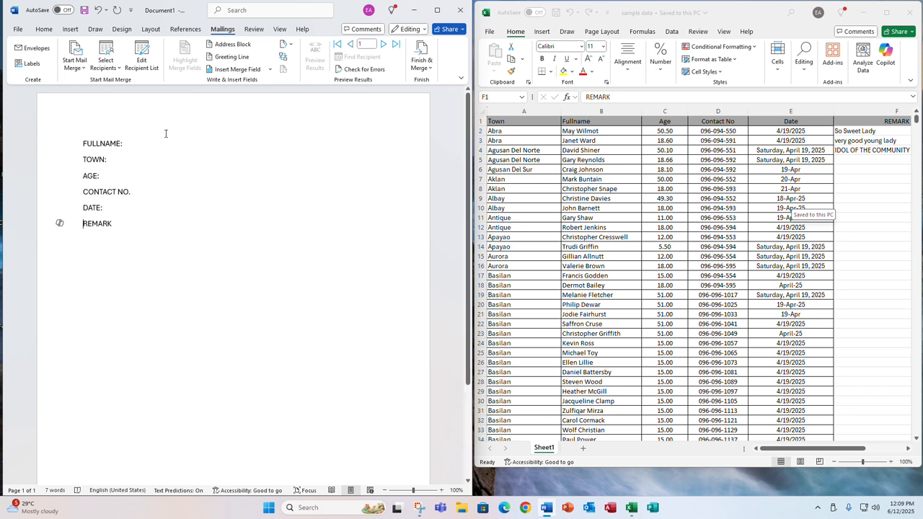
Align the colons of the FULLNAME, TOWN and AGE labels by putting a tab before each one
click(123, 143)
key(Tab)
click(110, 165)
key(Tab)
click(96, 175)
key(Tab)
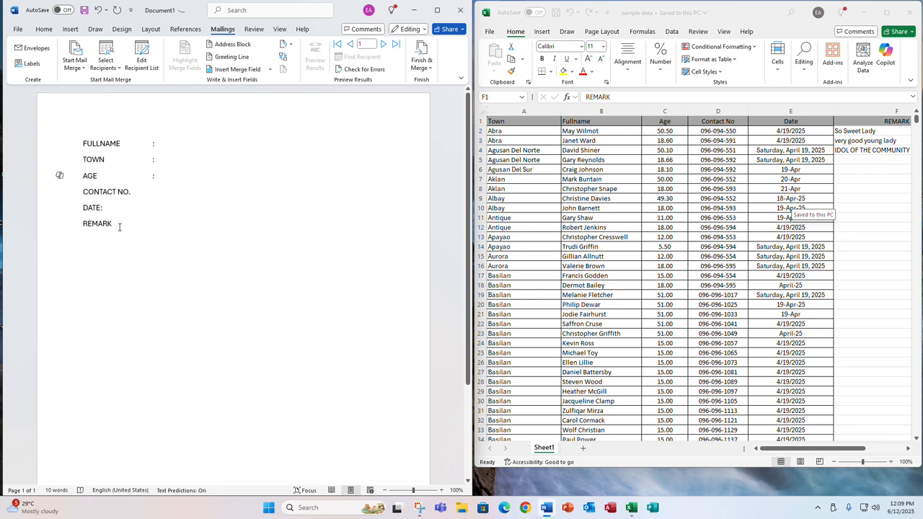
Add a colon after CONTACT NO., lined up with the colons of the labels above
click(135, 192)
text(:)
key(Tab)
key(BackSpace)
key(BackSpace)
text(:)
Place tab-aligned colons after the DATE and REMARK labels, matching the lines above
click(117, 208)
key(BackSpace)
key(Tab)
text(:)
click(119, 224)
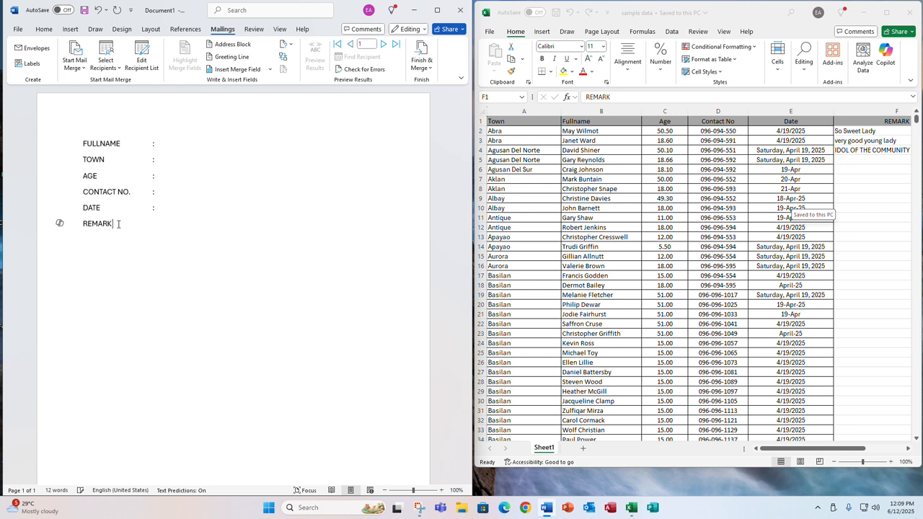
text(:)
key(BackSpace)
key(Tab)
text(:)
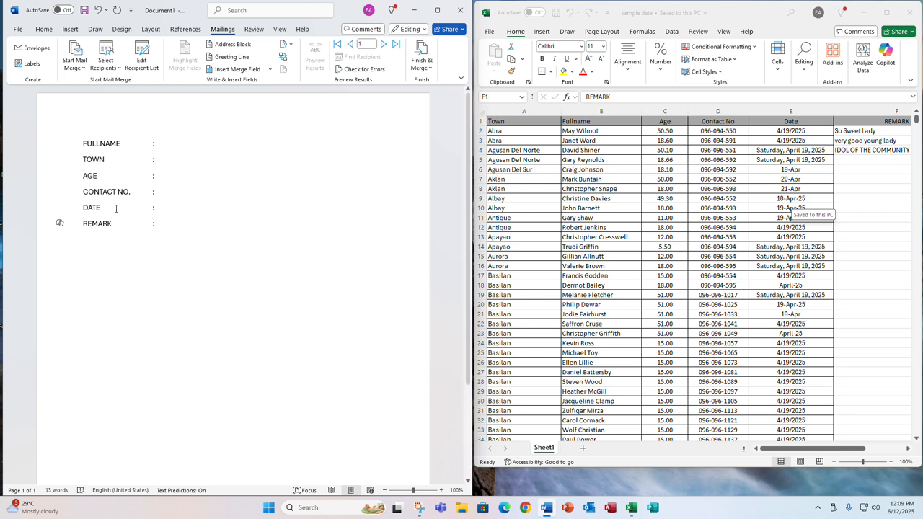
Insert the Fullname merge field after the FULLNAME colon and the Town merge field after the TOWN colon
click(167, 144)
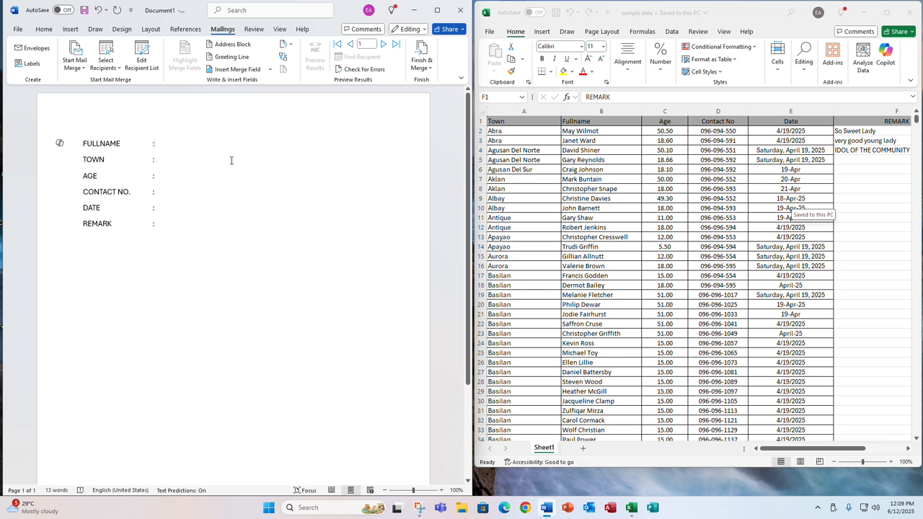
click(269, 69)
click(231, 96)
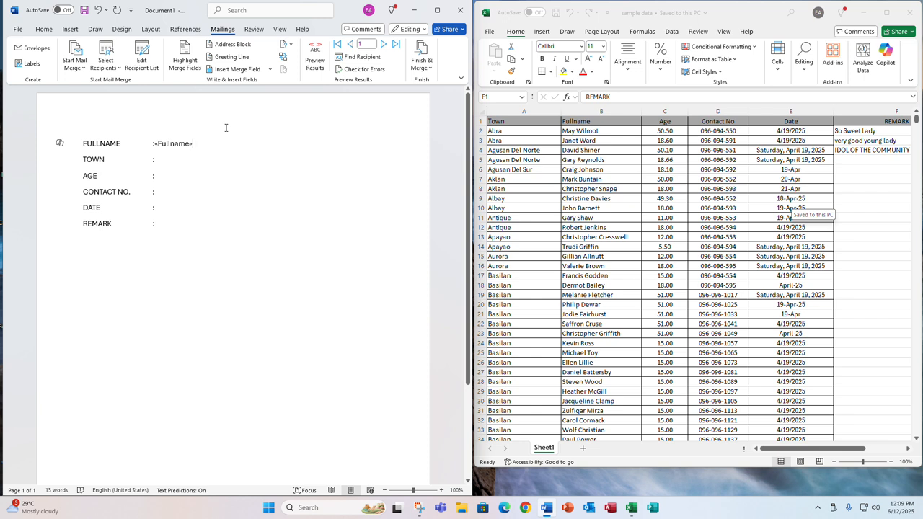
click(161, 159)
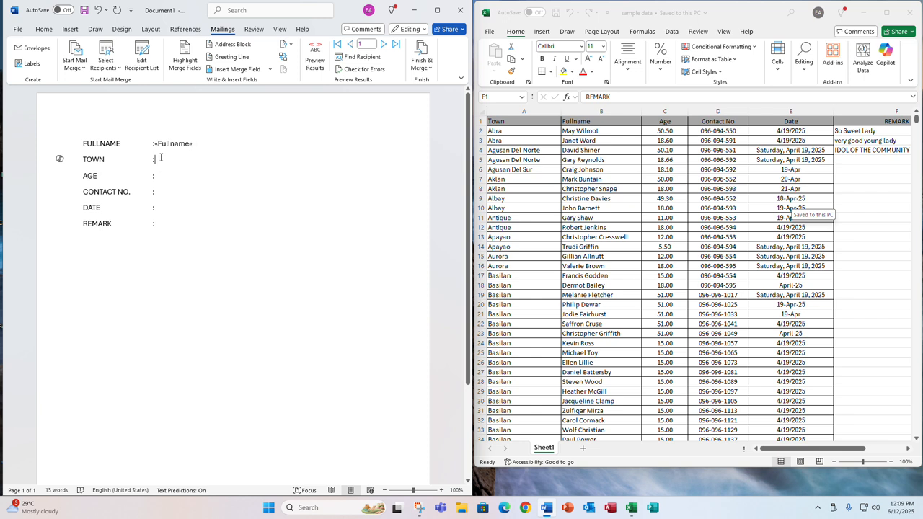
click(256, 72)
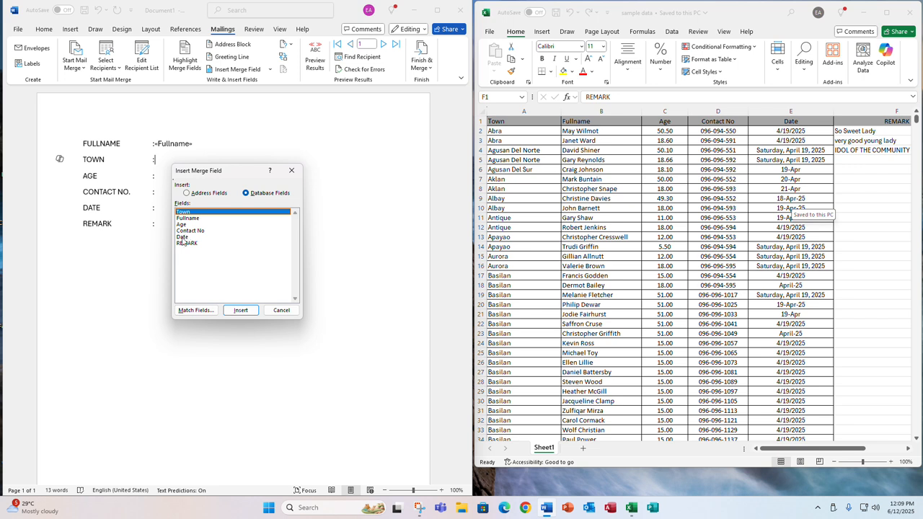
click(241, 310)
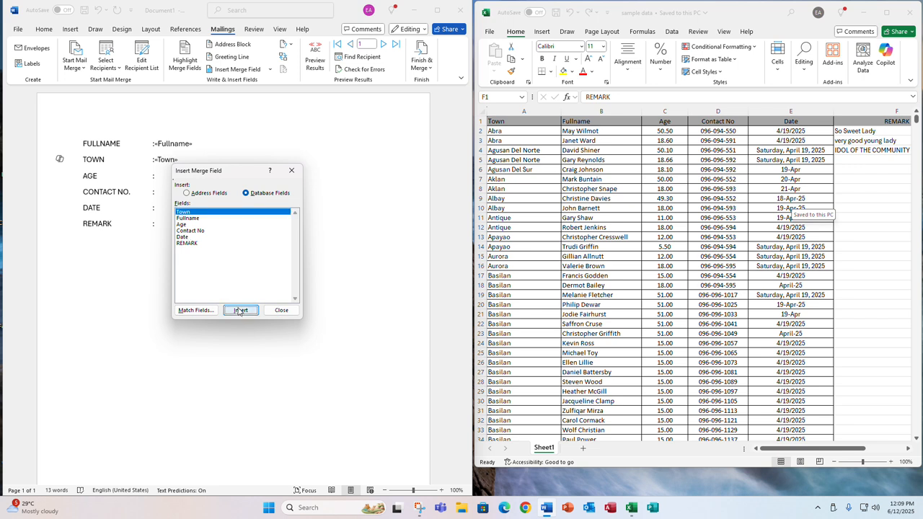
click(281, 310)
Insert the Age merge field after the colon on the AGE line
click(167, 176)
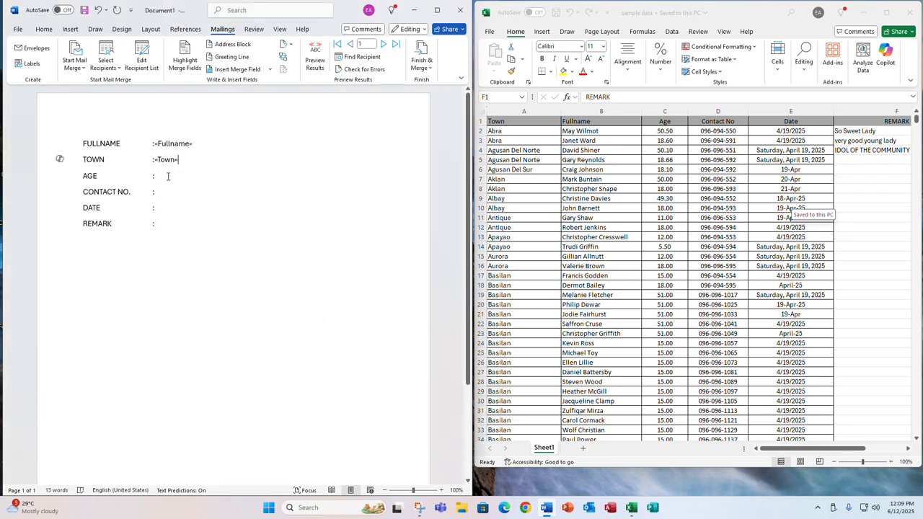
click(234, 69)
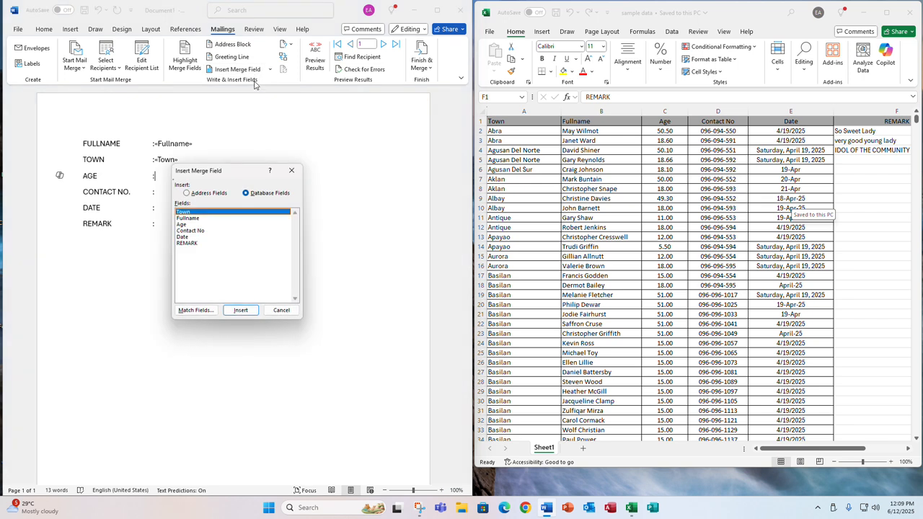
click(181, 224)
click(238, 311)
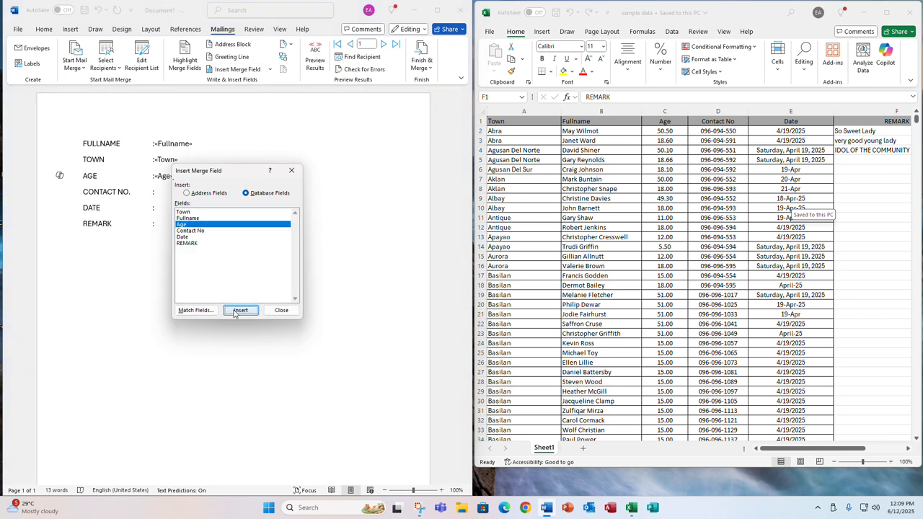
click(281, 311)
Insert the Contact No merge field after the colon on the CONTACT NO. line
click(163, 192)
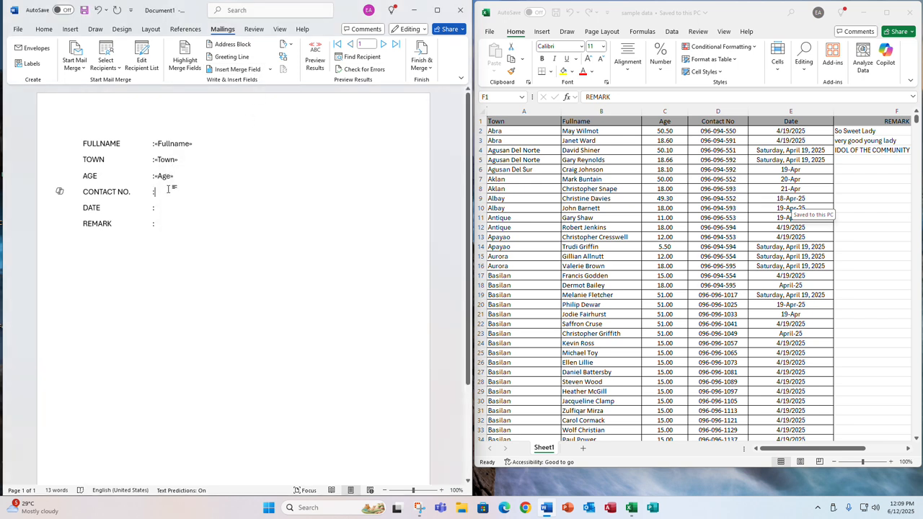
click(238, 70)
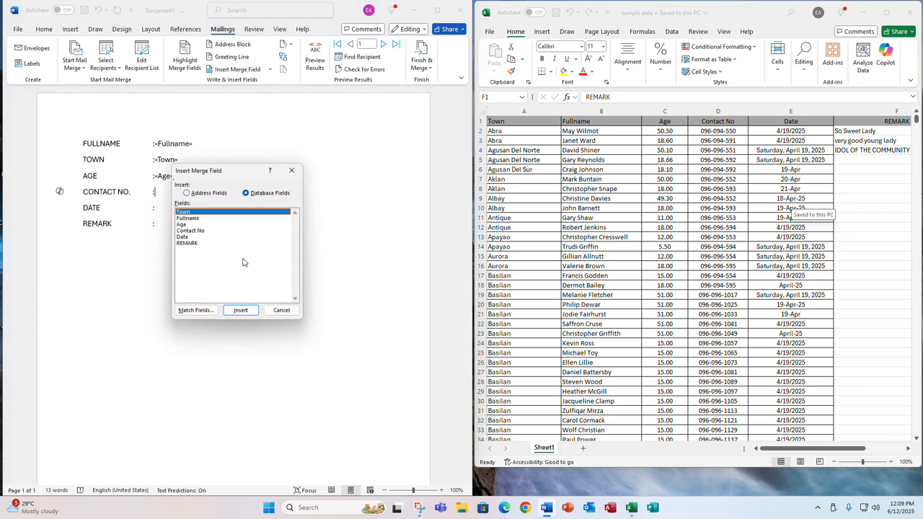
click(200, 231)
click(240, 311)
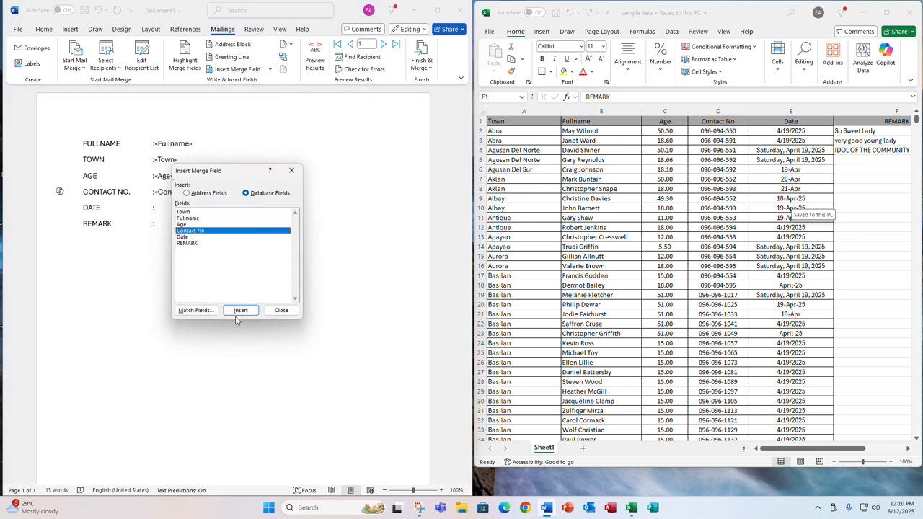
click(282, 310)
click(167, 195)
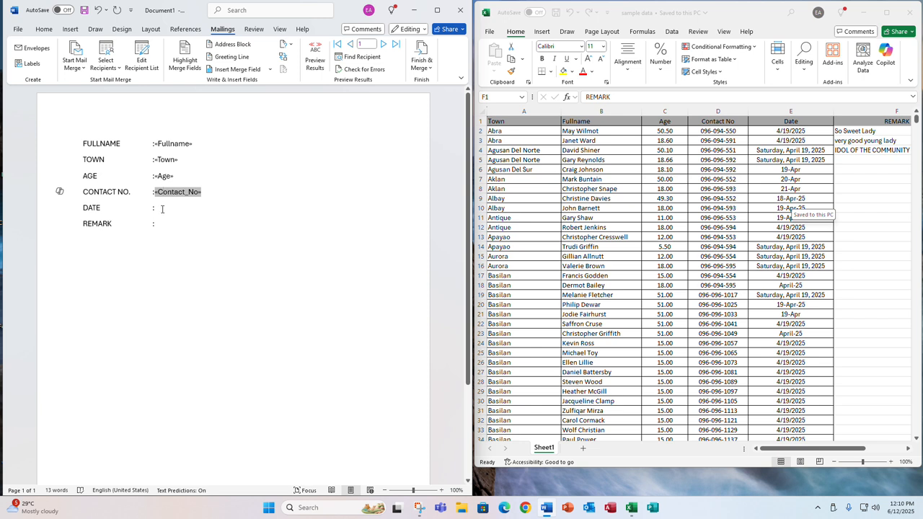
Insert the Date merge field after the colon on the DATE line
click(162, 207)
click(233, 70)
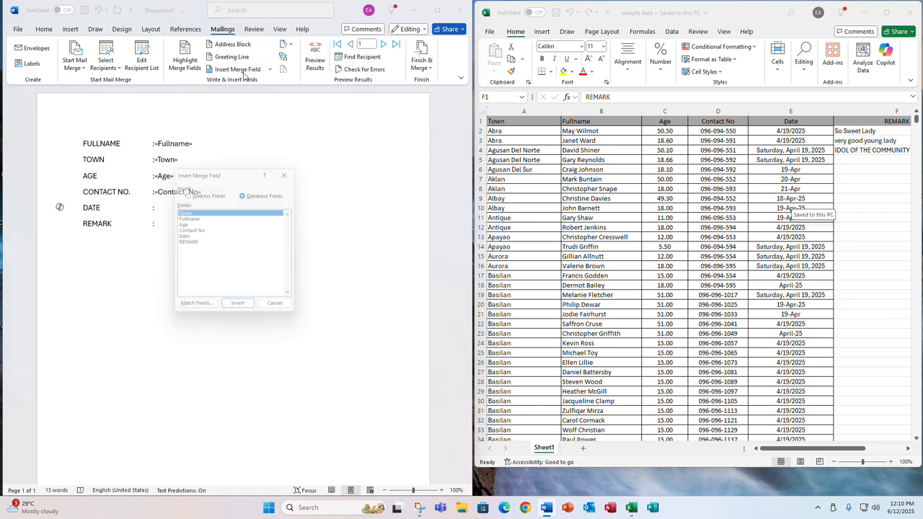
click(181, 237)
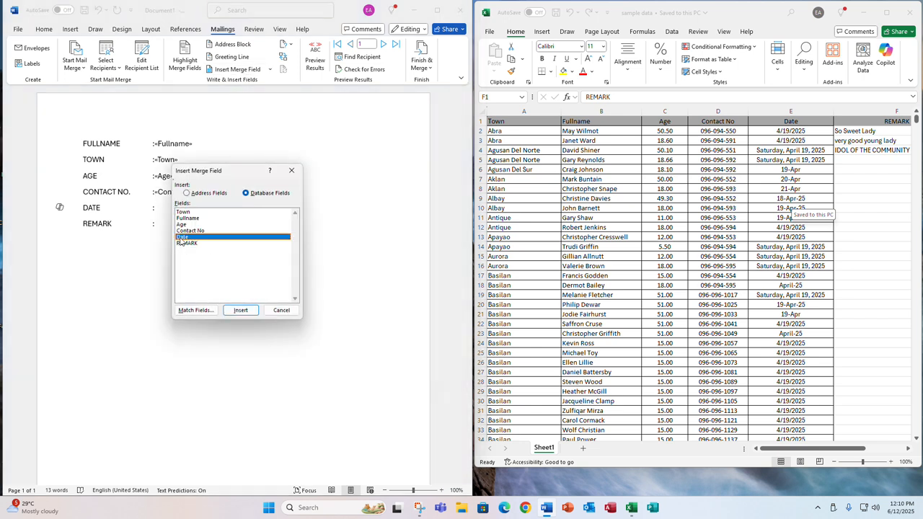
click(240, 310)
click(283, 311)
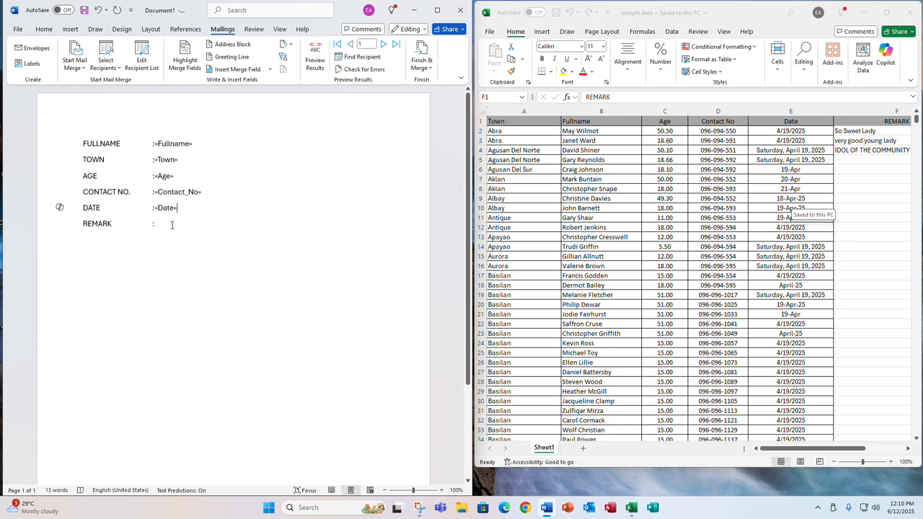
Insert the REMARK merge field after the REMARK colon and preview the merge results
click(172, 224)
click(235, 69)
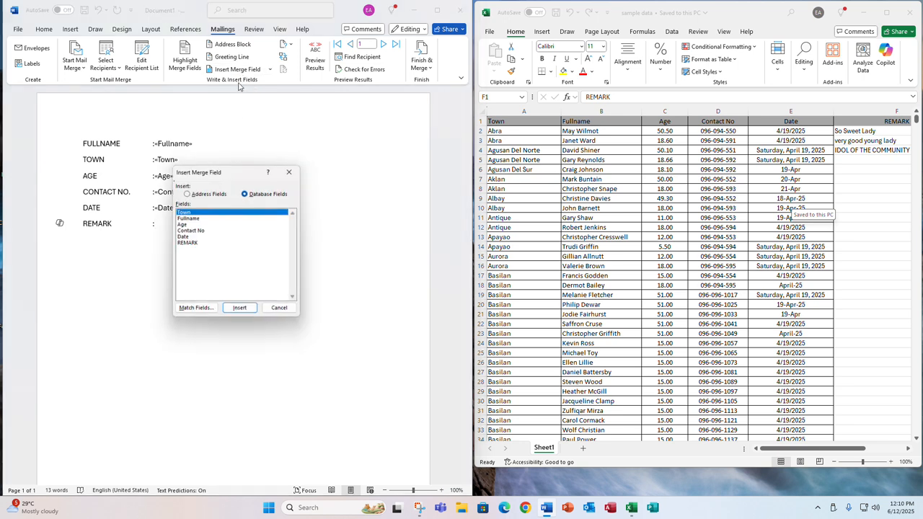
click(182, 245)
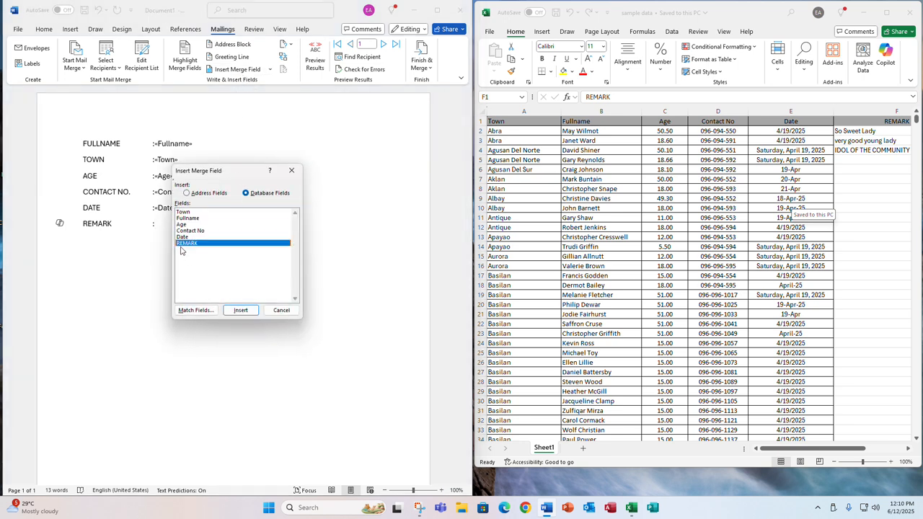
click(240, 310)
click(280, 311)
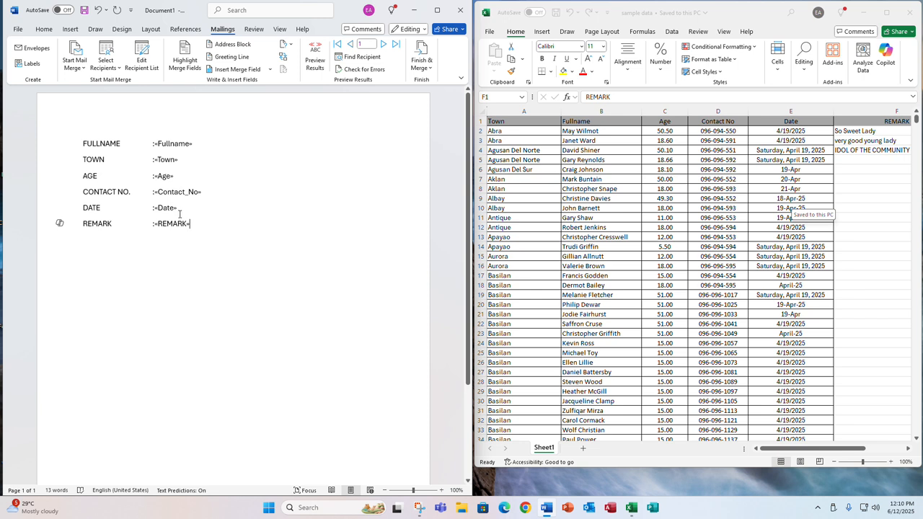
click(316, 69)
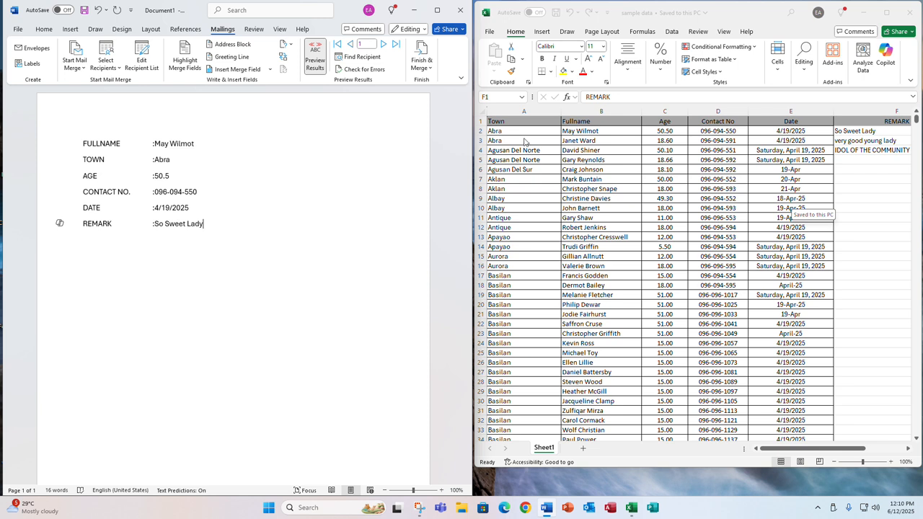
Switch to the Excel sample data workbook and insert an entire column before the Town column
click(585, 142)
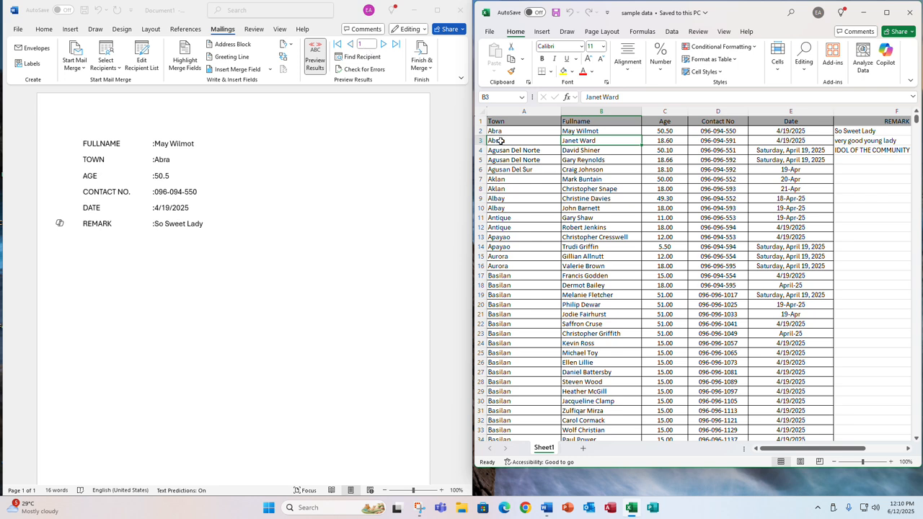
click(498, 131)
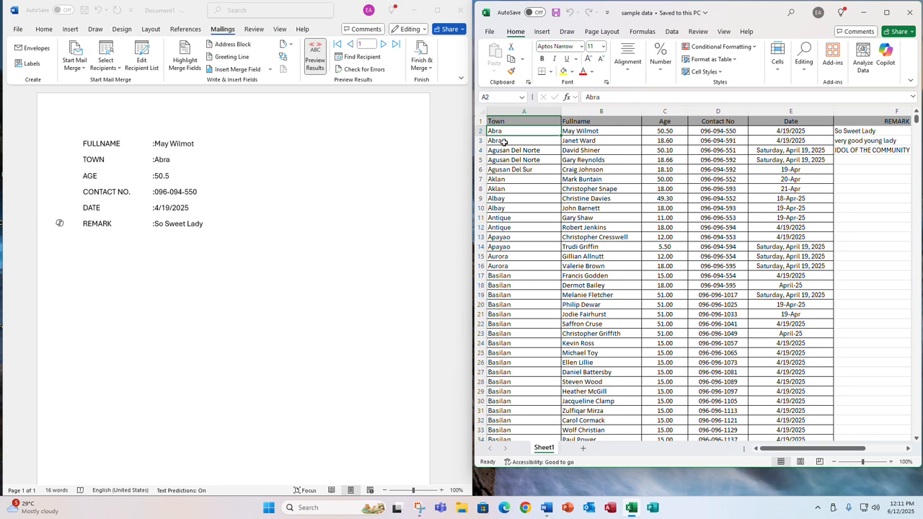
right_click(503, 133)
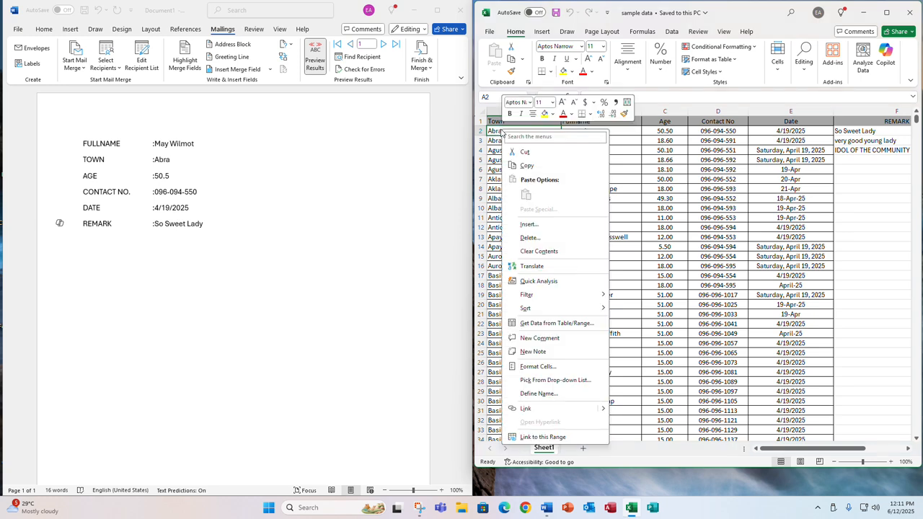
click(528, 225)
click(493, 258)
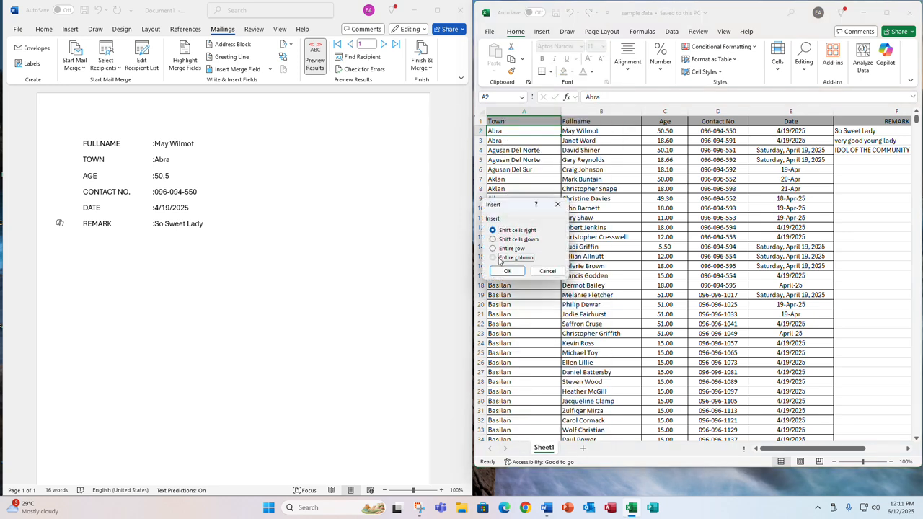
click(506, 271)
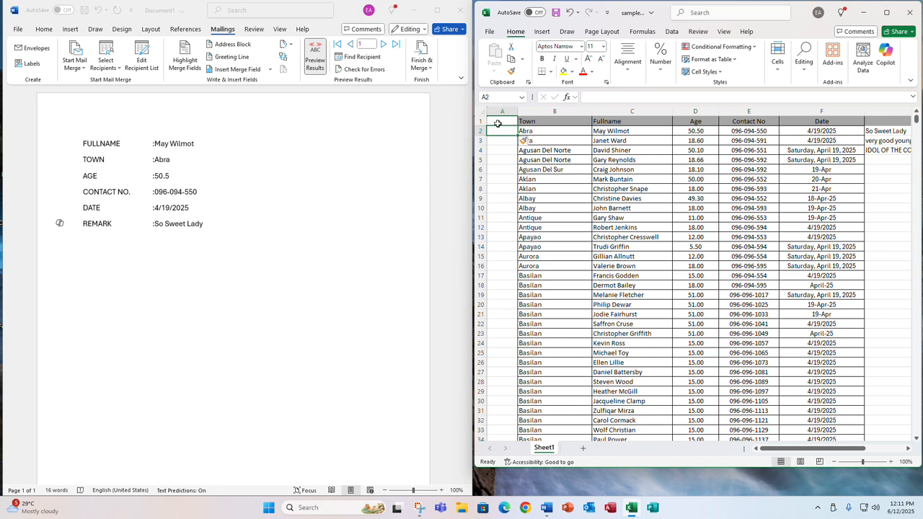
Enter the header SERIAL in cell A1 and the first number 1 in cell A2
click(499, 121)
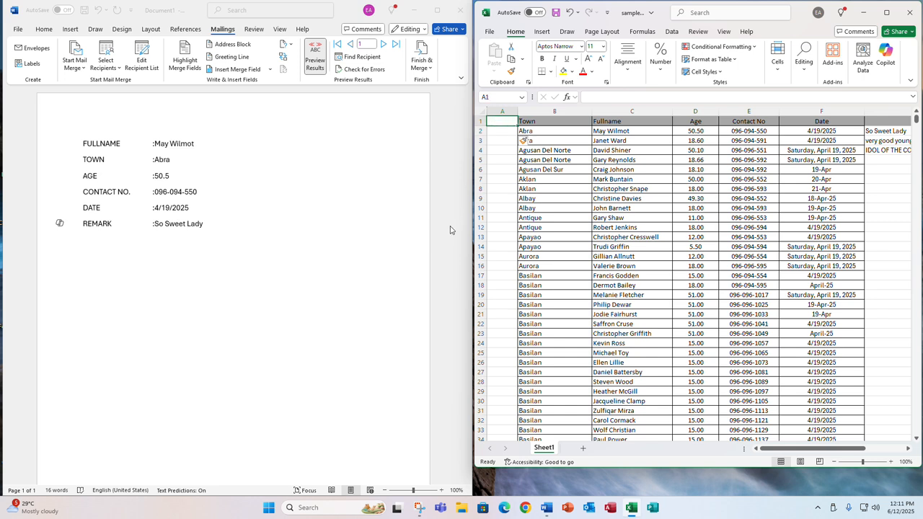
text(SERIAL)
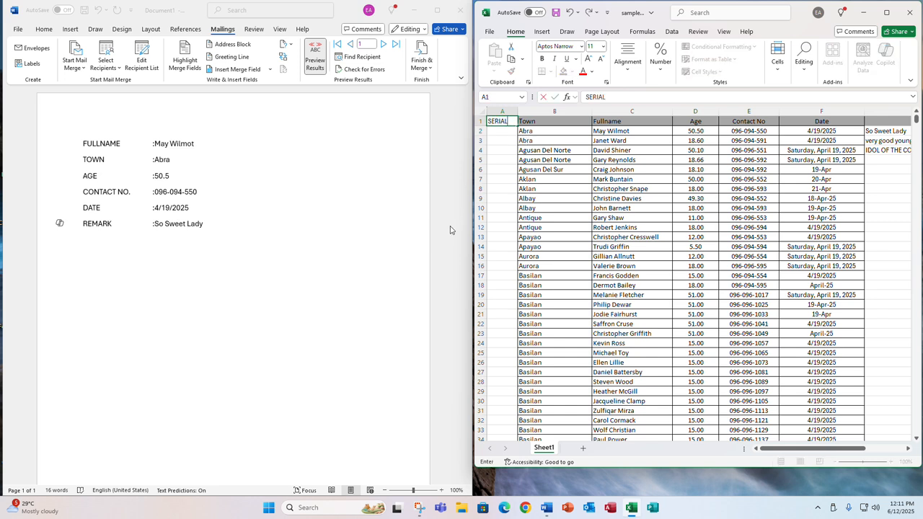
key(Return)
text(1)
key(Return)
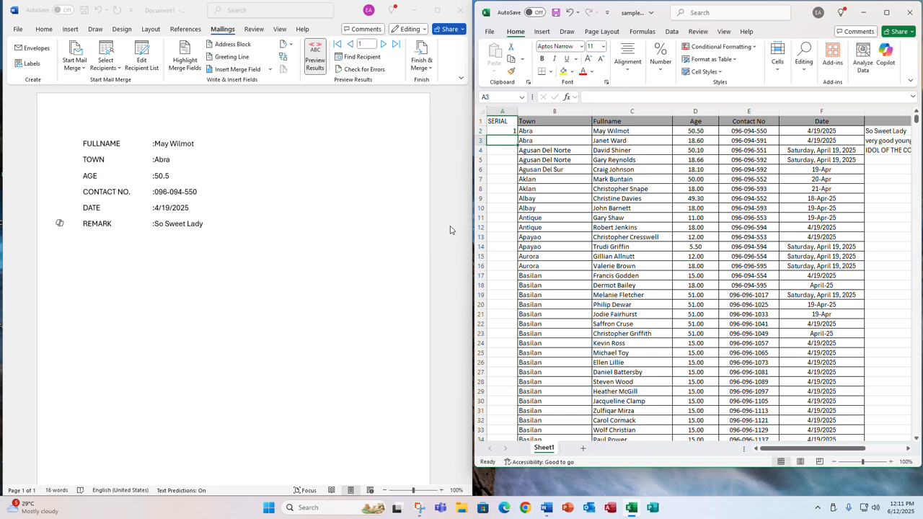
Fill the serial number from A2 down the column as a series increasing by 1 for all records
click(501, 130)
drag(516, 135, 518, 145)
double_click(517, 145)
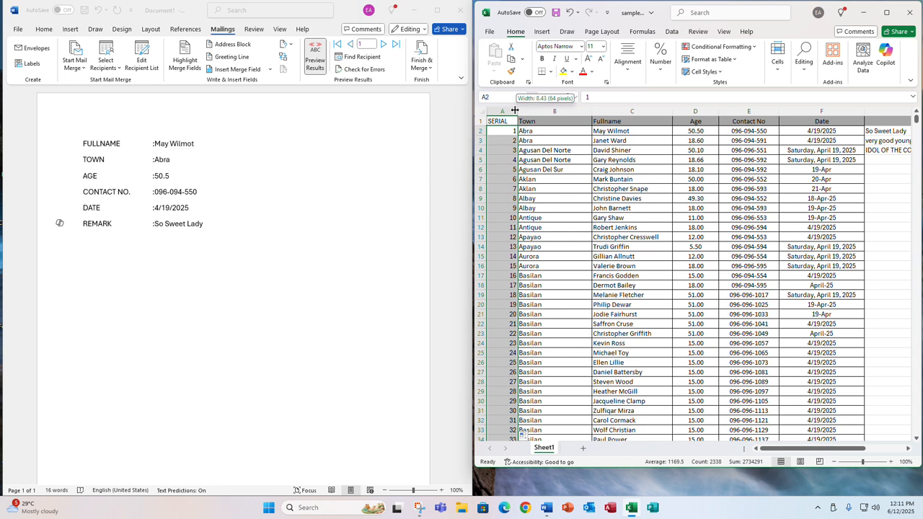
Fit column A's width to its contents and centre the SERIAL column horizontally
click(507, 111)
double_click(517, 111)
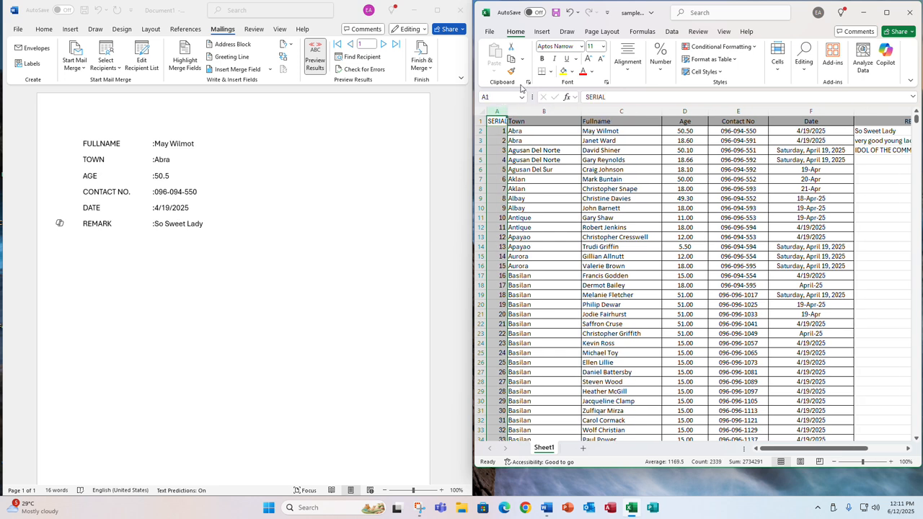
click(629, 49)
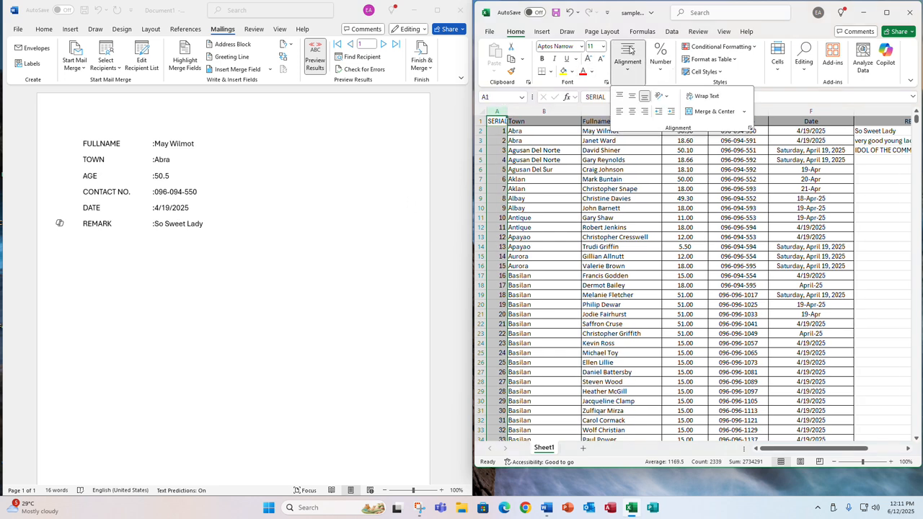
click(632, 111)
click(529, 183)
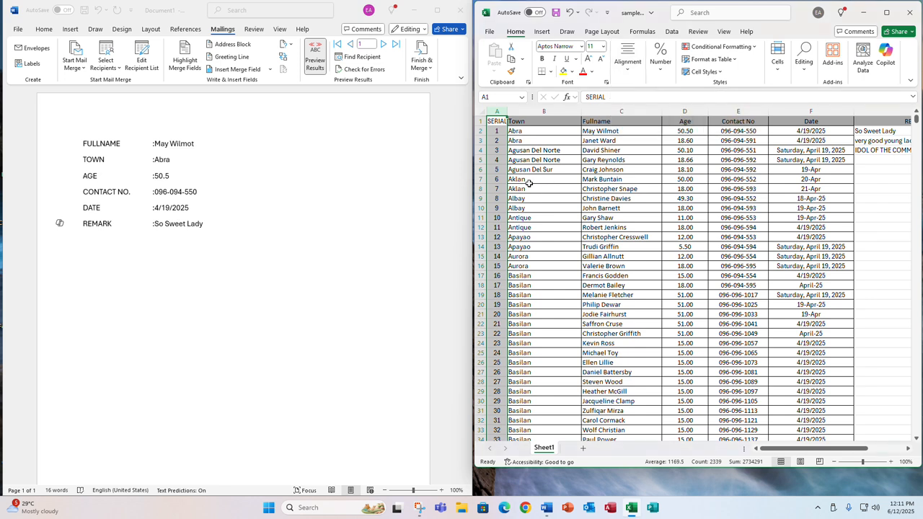
Copy the Town header's formatting onto the SERIAL header in cell A1 with Format Painter
click(512, 122)
click(510, 71)
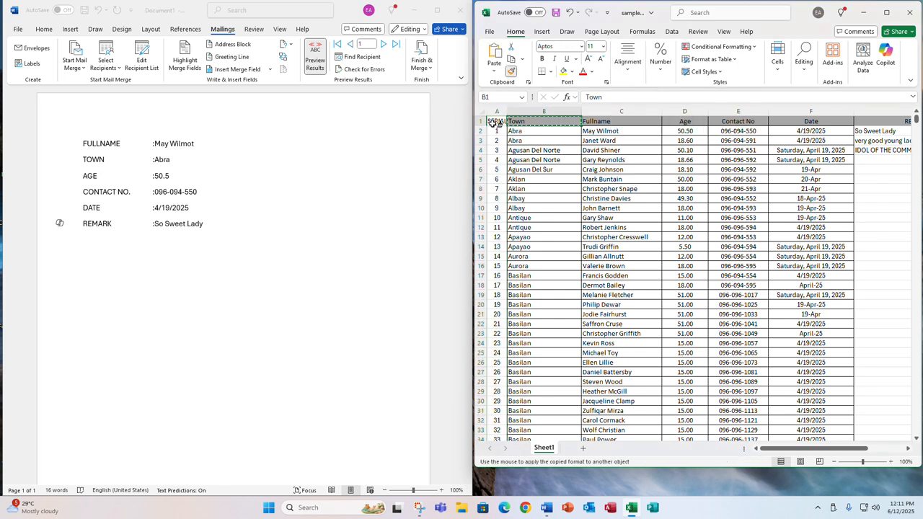
click(497, 122)
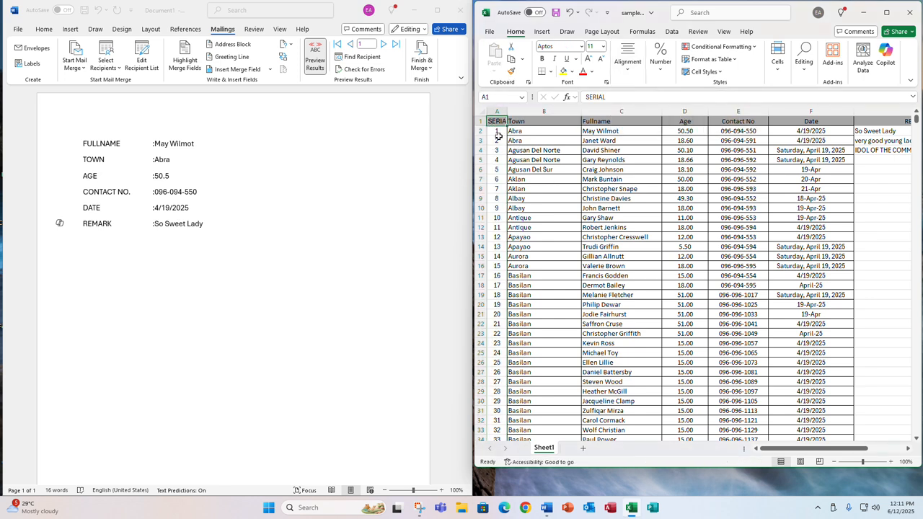
click(497, 135)
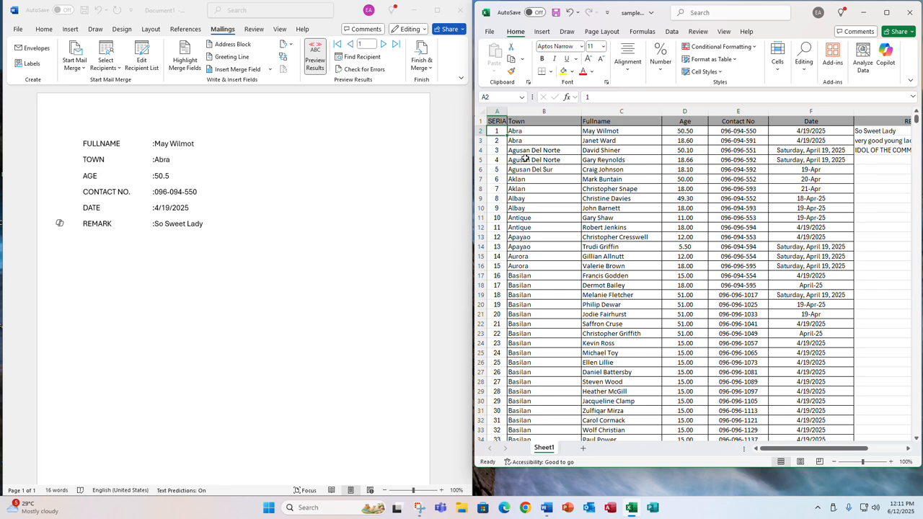
Select the full name in cell C3 and switch to Word to preview merge record 2
key(Down)
key(Right)
key(Right)
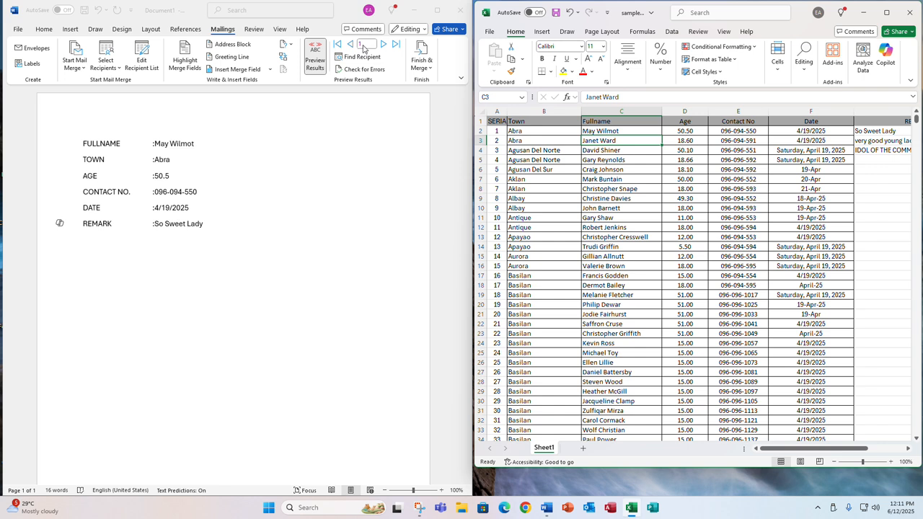
click(365, 45)
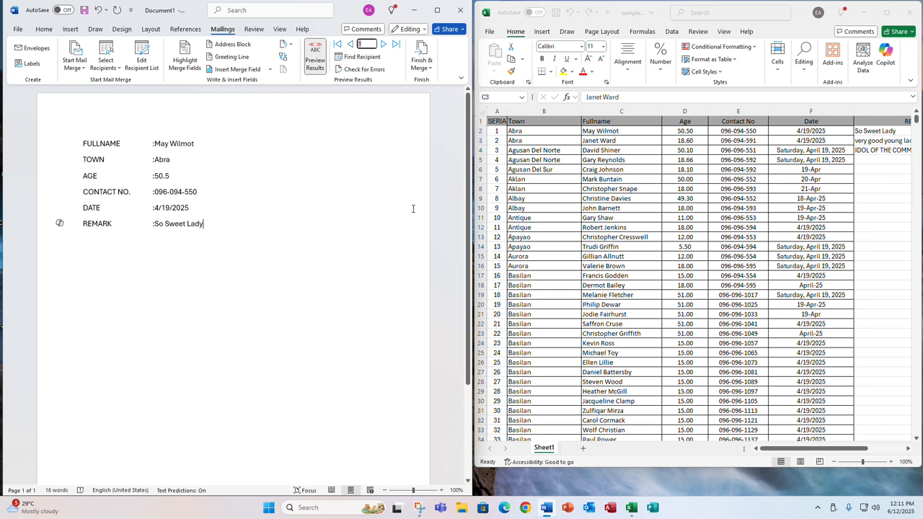
text(2)
key(Return)
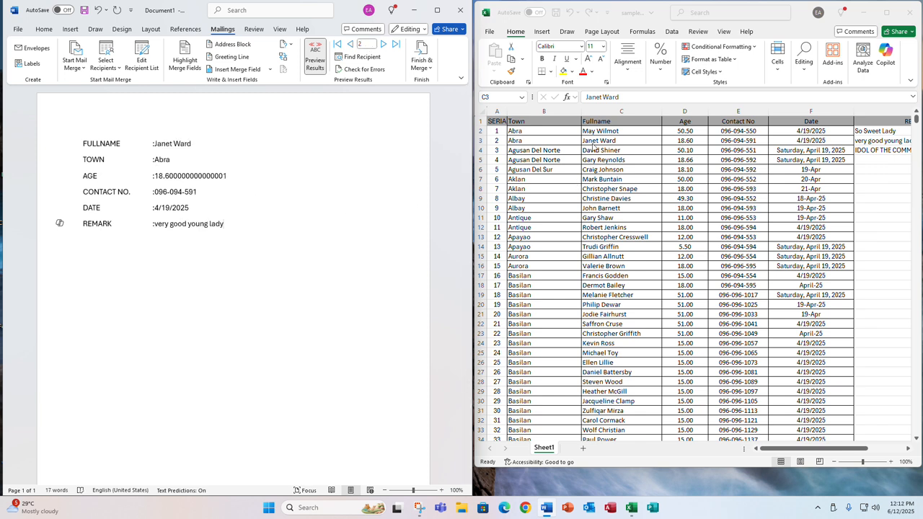
Return the merge preview to record 1 and page forward through the records past record 10
click(350, 44)
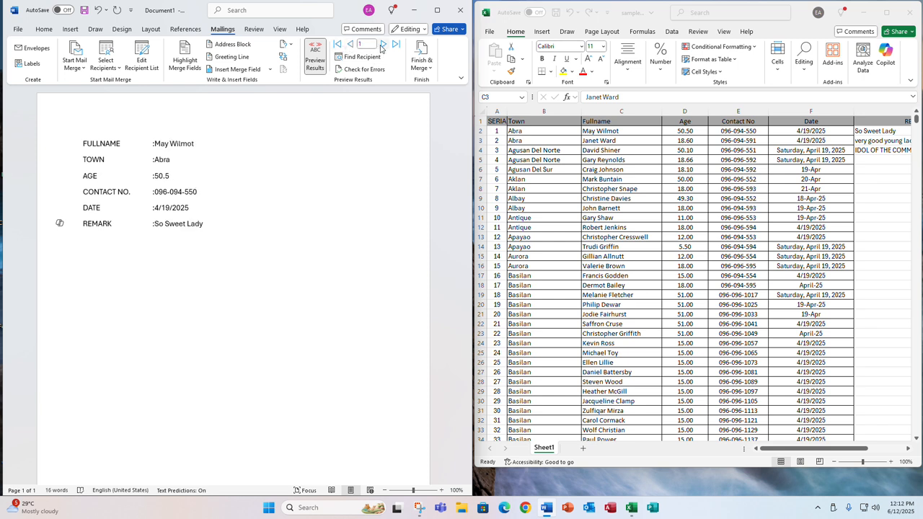
click(382, 44)
click(383, 45)
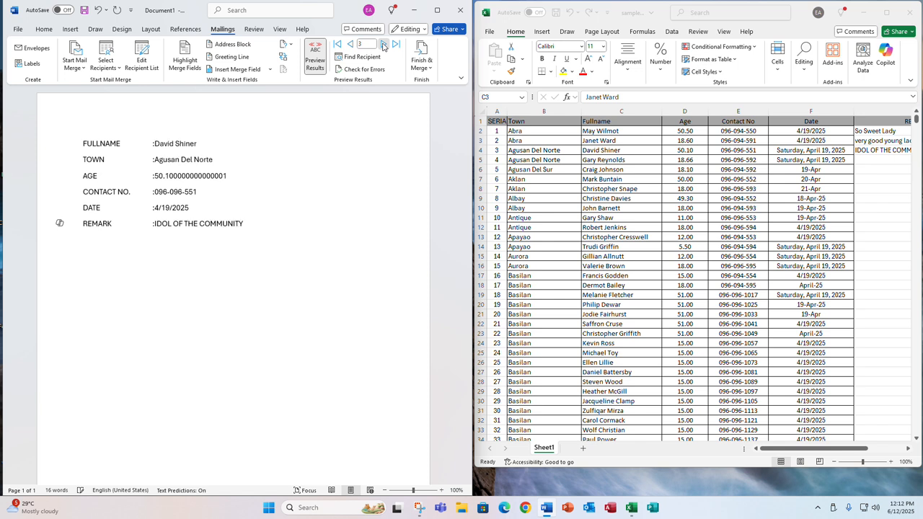
click(383, 45)
click(383, 45)
click(383, 45)
click(383, 44)
click(383, 45)
click(383, 45)
click(383, 44)
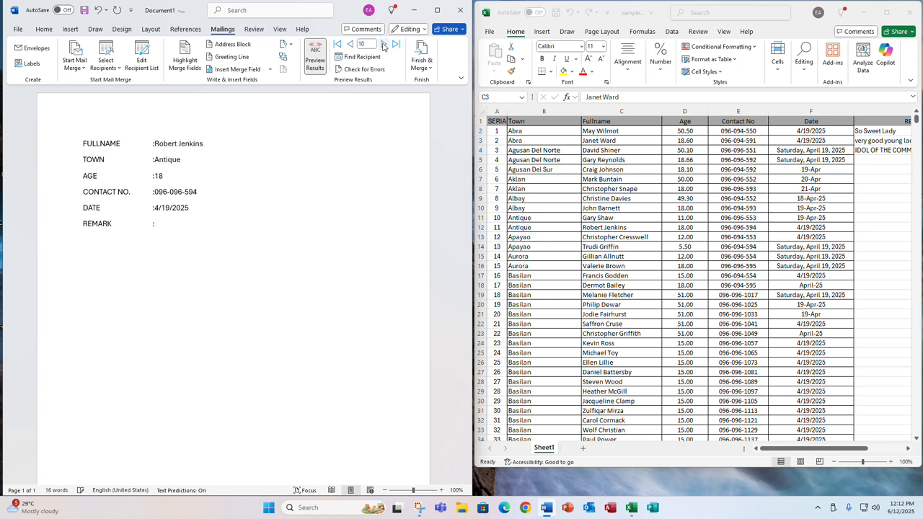
click(383, 45)
click(383, 45)
Page the merge preview back to record 3 and locate its serial number in cell A4 of the Excel workbook
click(351, 45)
click(351, 45)
click(351, 44)
click(350, 44)
click(351, 44)
click(351, 45)
click(351, 44)
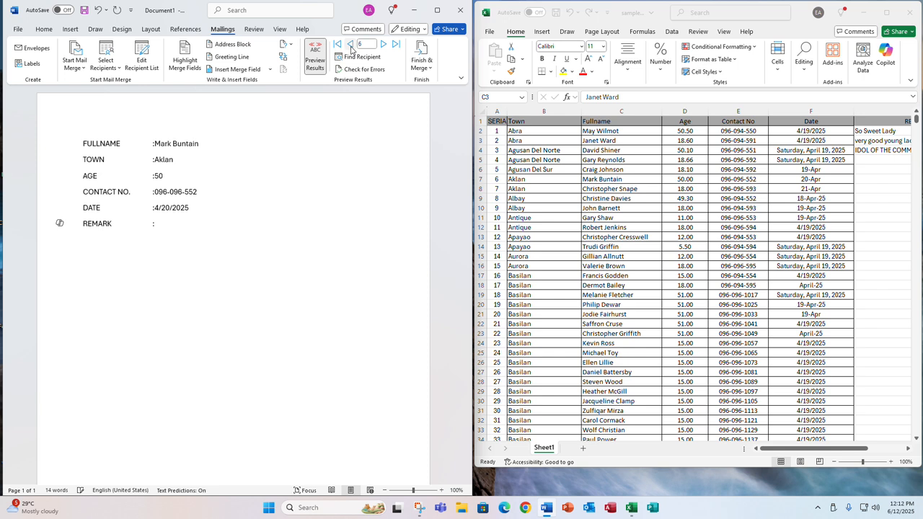
click(350, 44)
click(350, 45)
click(350, 44)
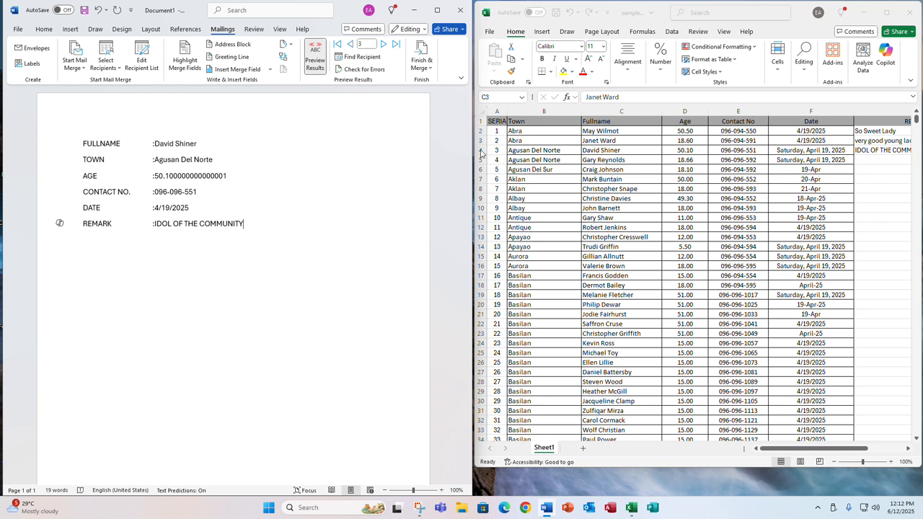
click(514, 156)
click(494, 150)
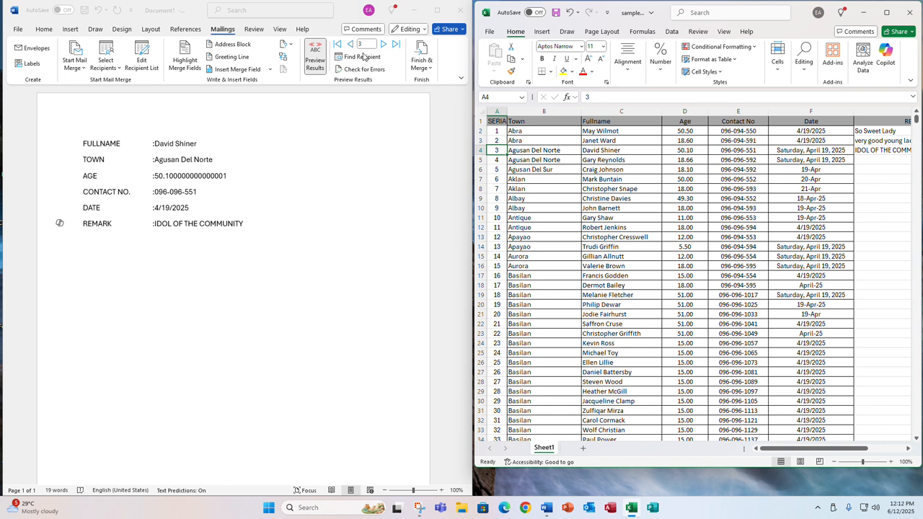
Preview the first merge record in Word and compare its full name and remark with row 2 of the workbook
click(338, 44)
click(338, 44)
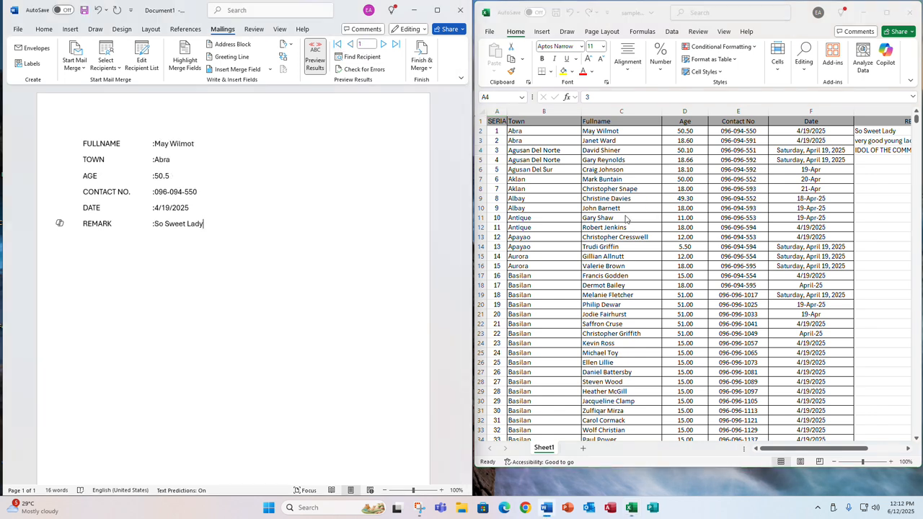
click(163, 145)
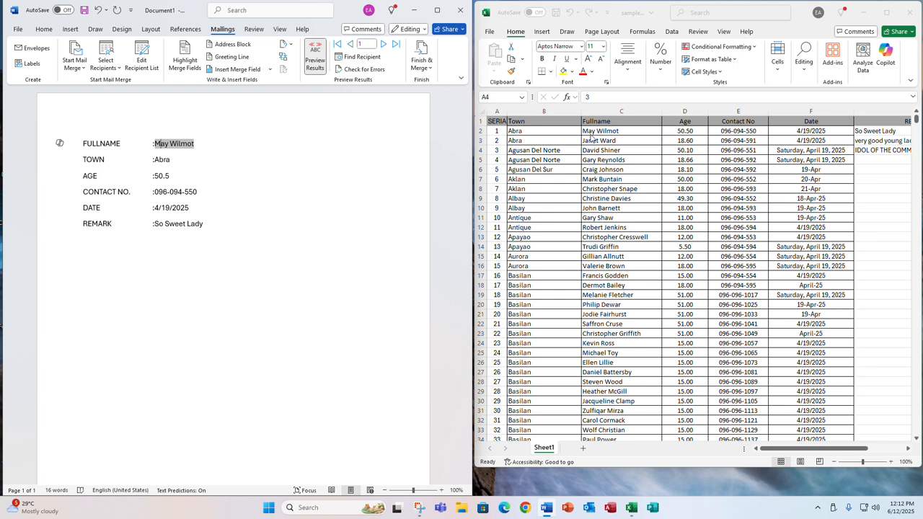
click(592, 131)
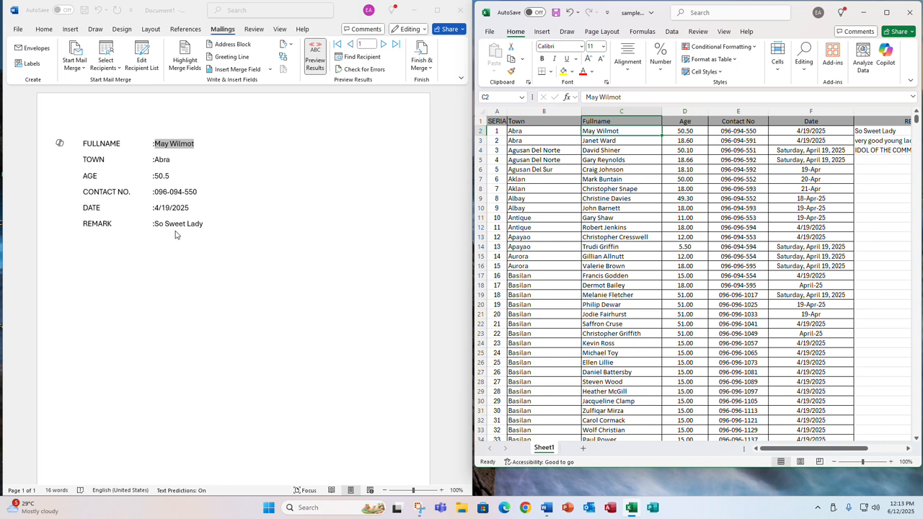
click(877, 131)
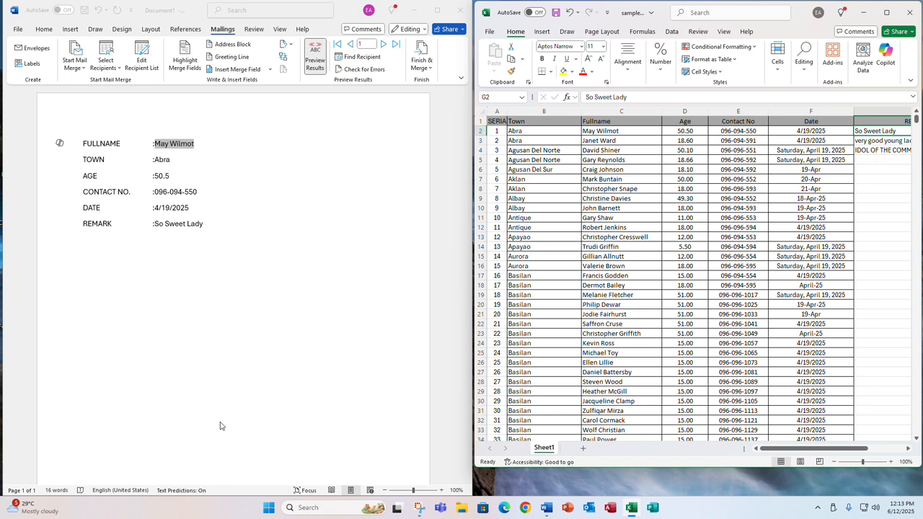
Preview merge records 2 and 3 in the Word document
click(386, 45)
click(385, 46)
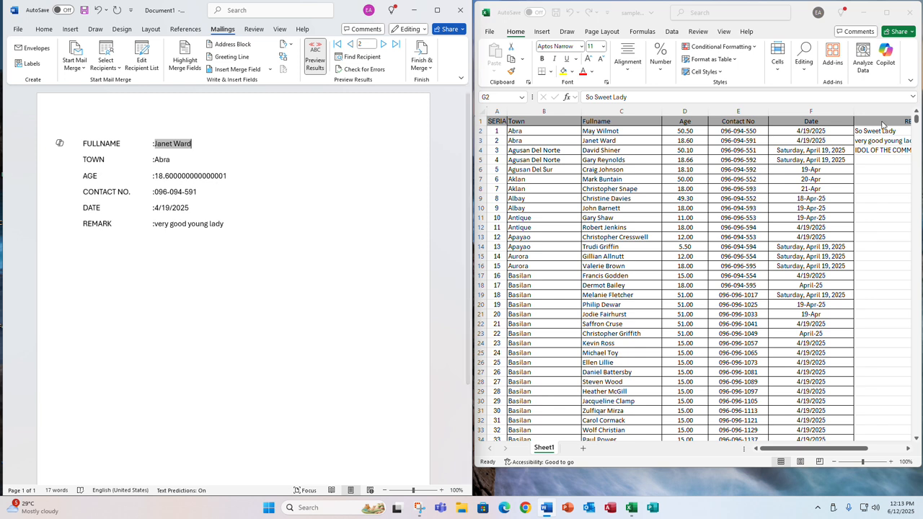
click(383, 45)
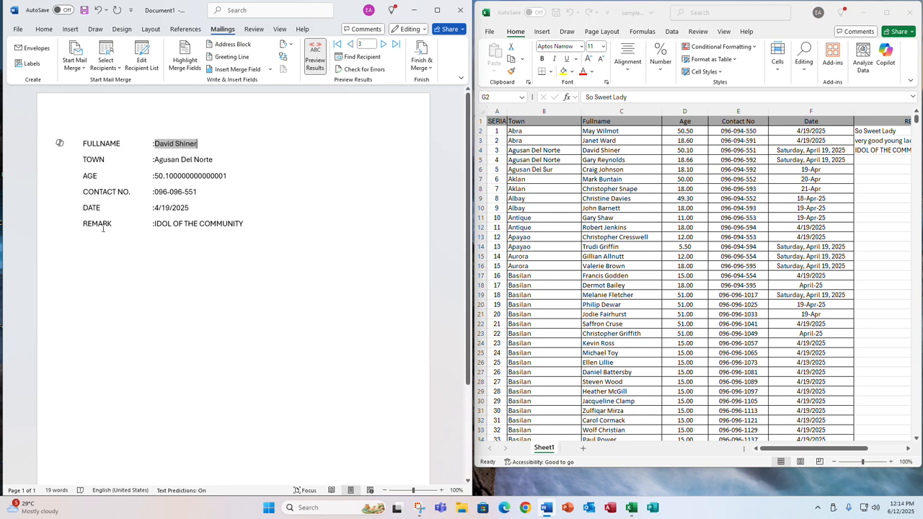
Return the preview to the first record and compare its age, remark and date with row 2 of the workbook
click(337, 45)
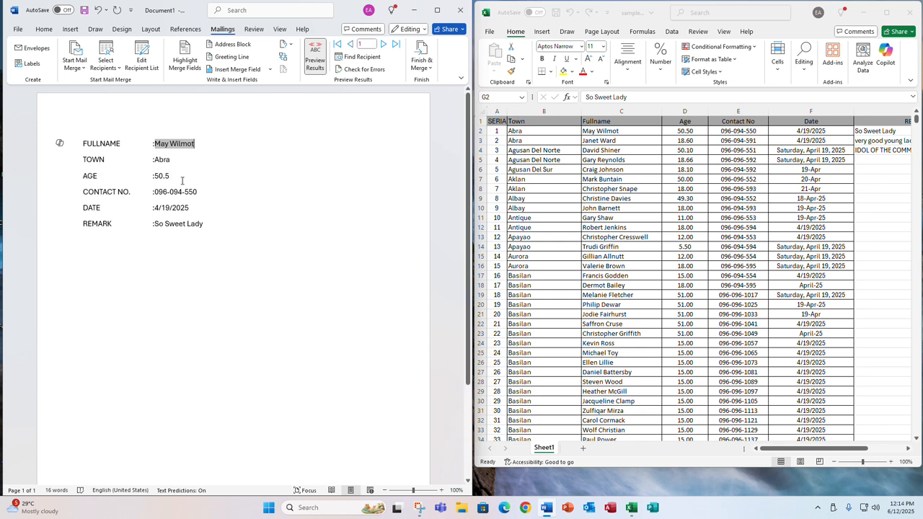
click(183, 180)
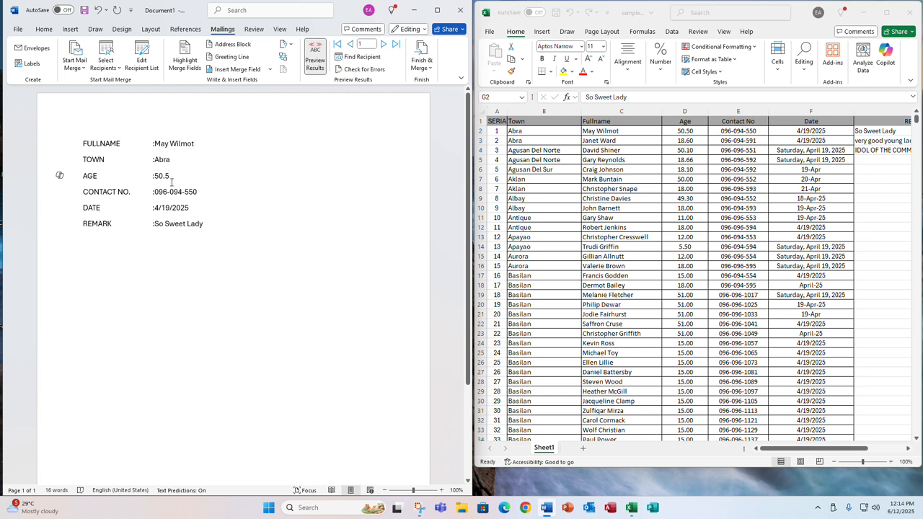
click(679, 132)
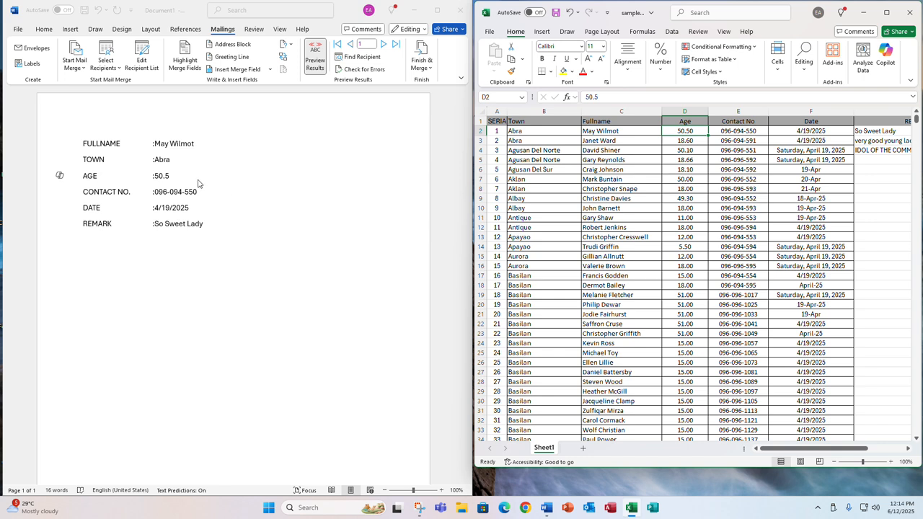
click(866, 131)
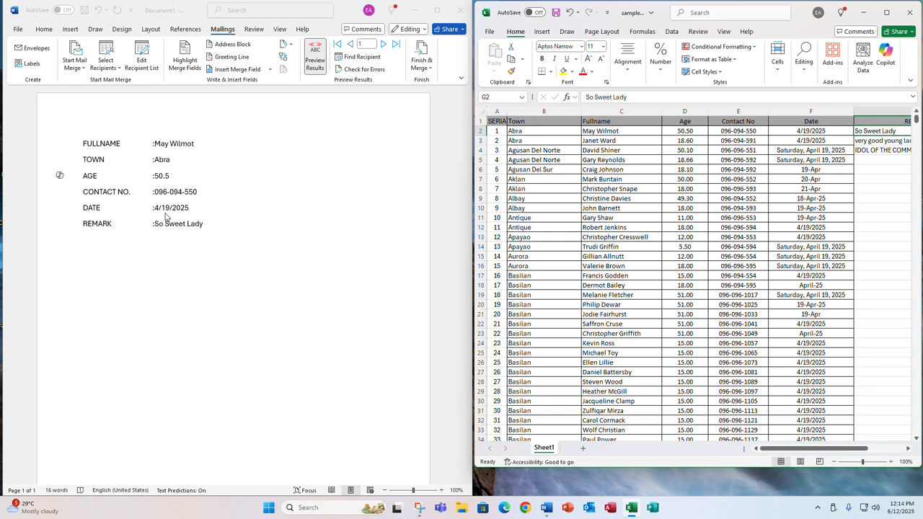
click(816, 133)
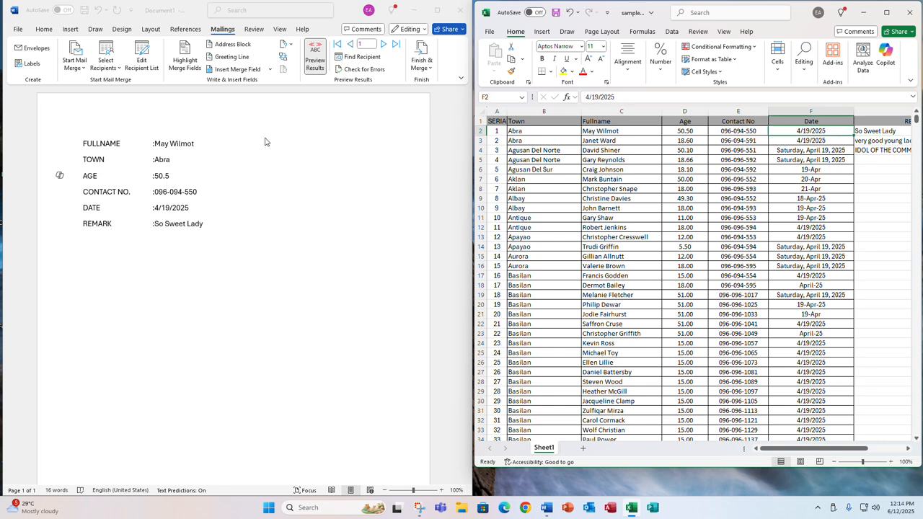
Preview merge record 2 in Word and compare its age with cell D3 of the workbook
click(384, 46)
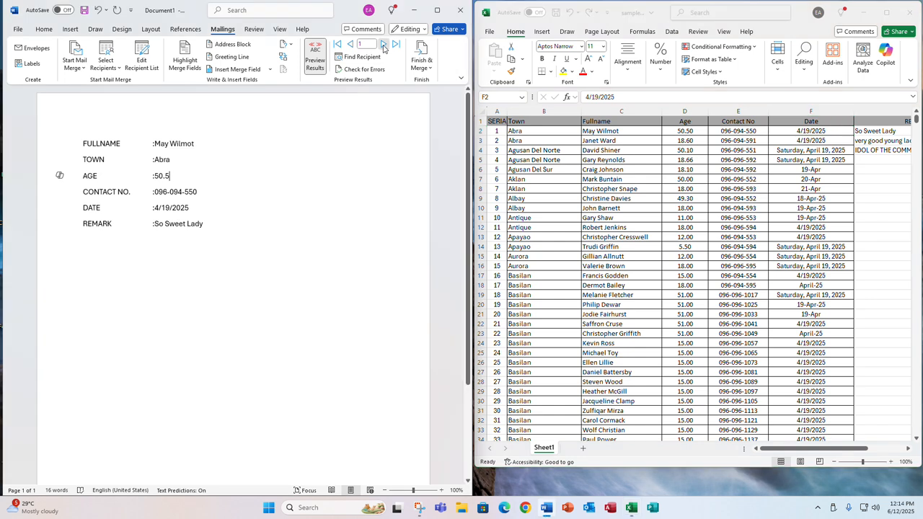
click(385, 45)
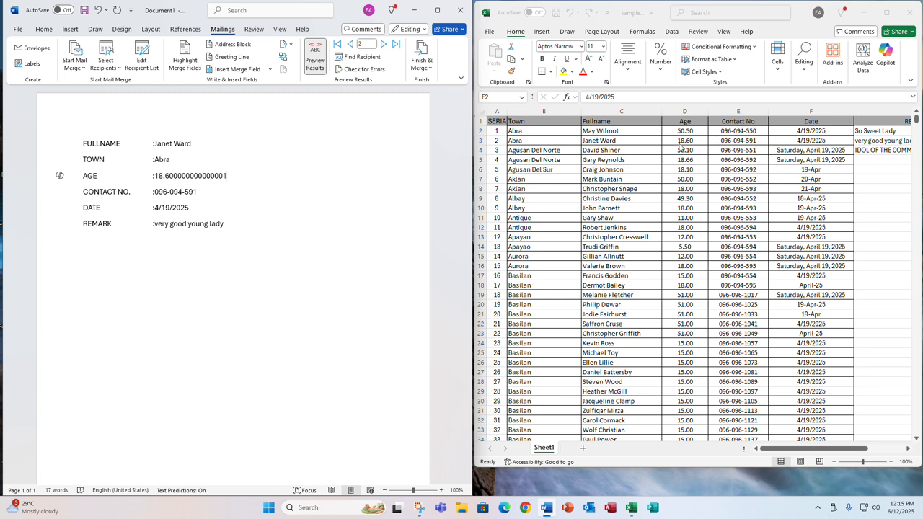
click(679, 143)
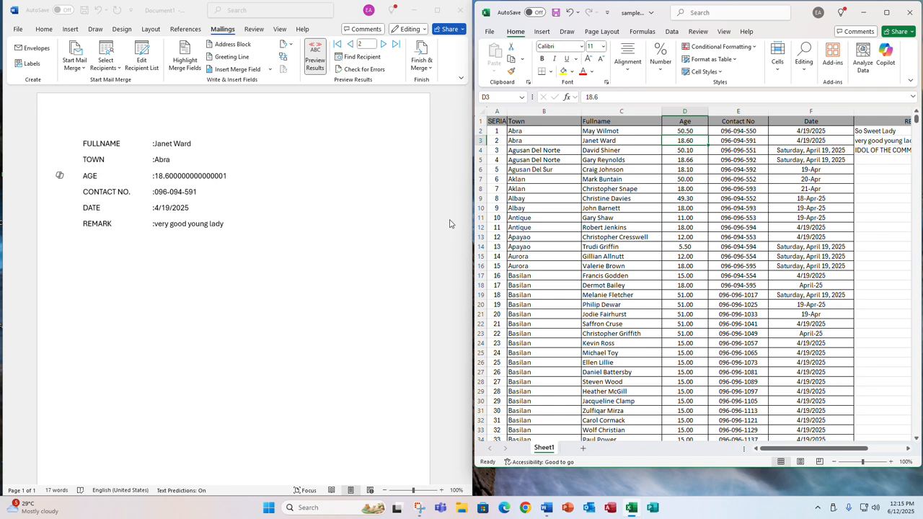
Preview merge record 3 in Word and compare its date with cell F4 of the workbook
click(383, 44)
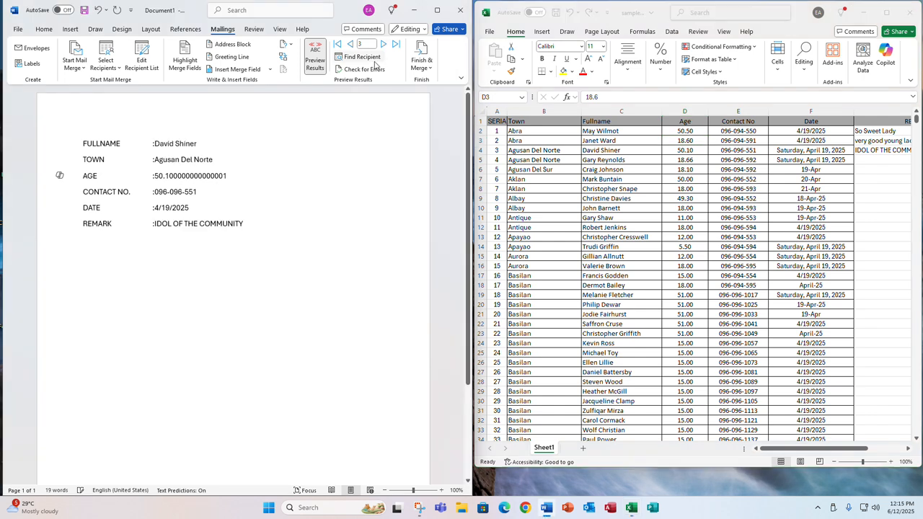
click(482, 155)
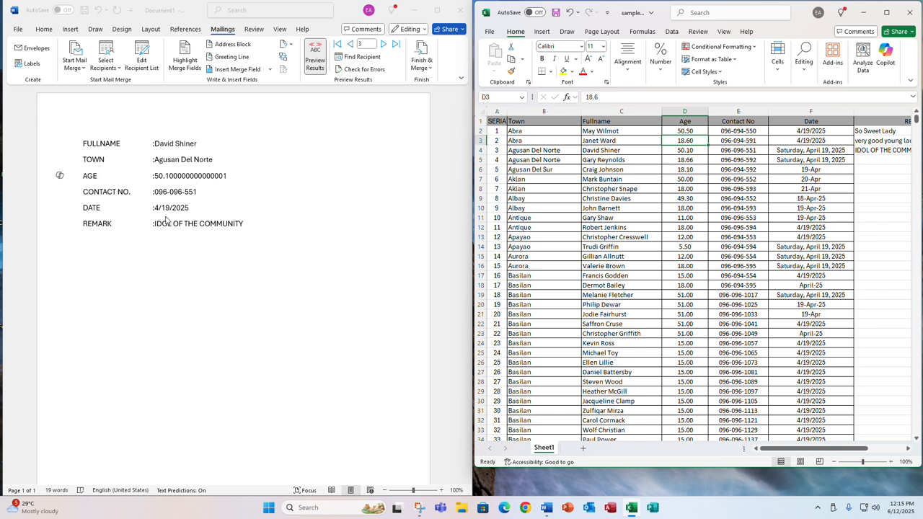
click(793, 151)
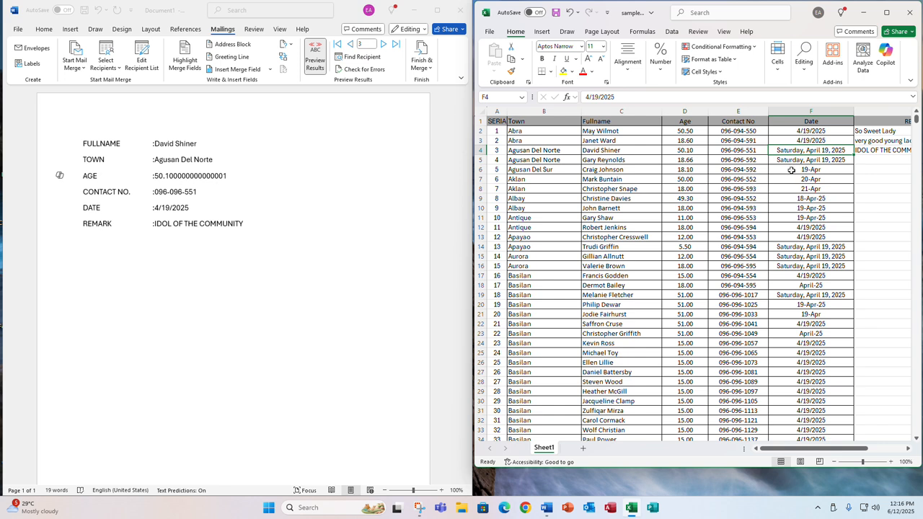
Examine the date formats in the workbook's Date column against the DATE field in the Word merge preview
click(794, 160)
click(794, 151)
click(792, 161)
click(791, 152)
click(791, 135)
click(791, 142)
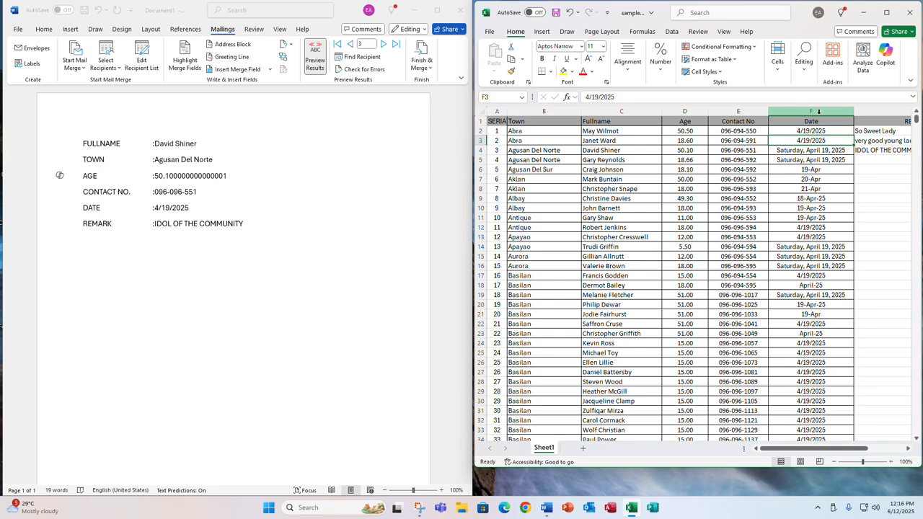
click(819, 112)
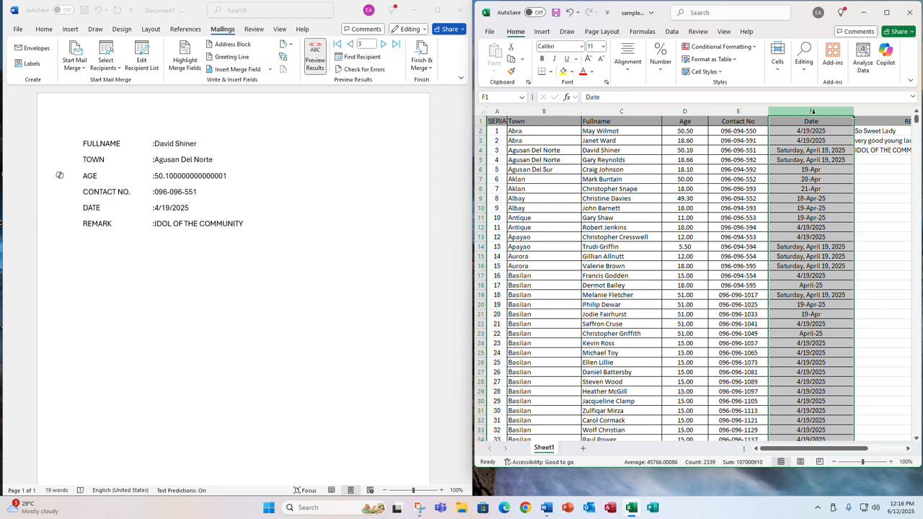
click(164, 214)
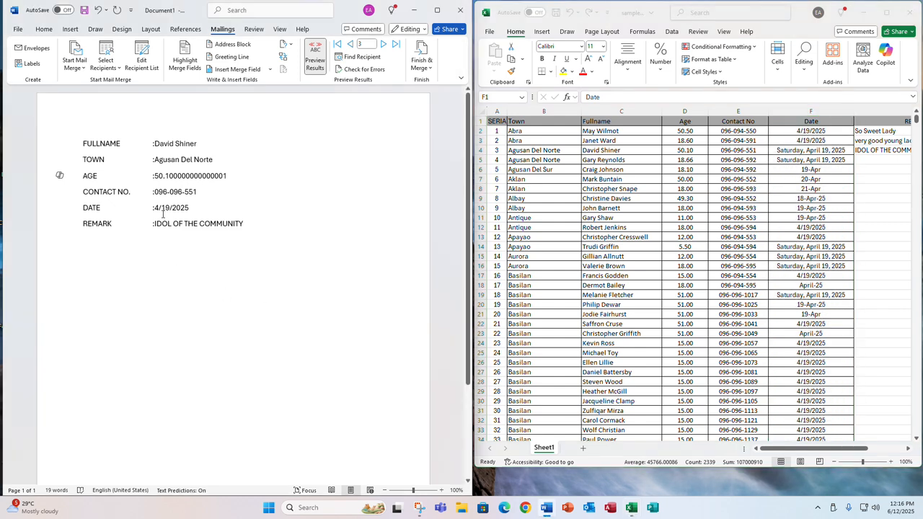
Advance the Word merge preview from record 3 to record 10, comparing the dates with the workbook's Date column
click(163, 213)
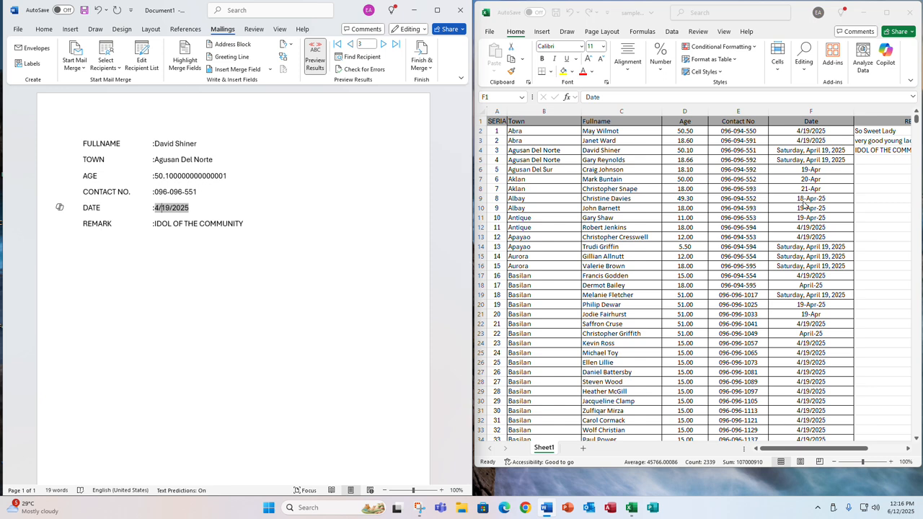
click(798, 238)
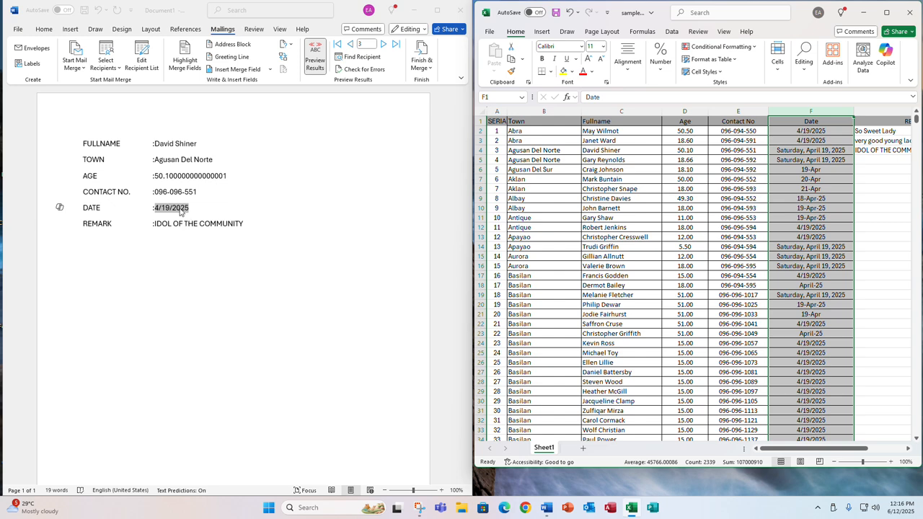
click(383, 45)
click(382, 45)
click(383, 45)
click(382, 44)
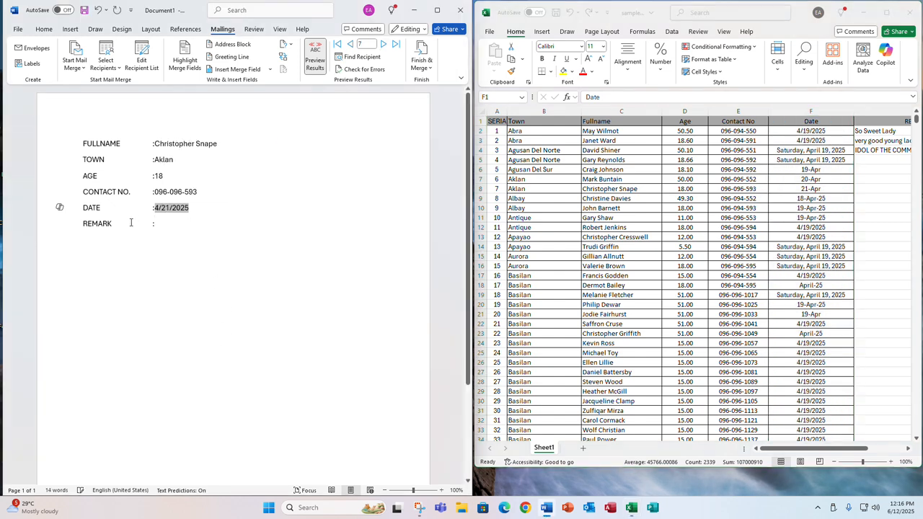
click(383, 45)
click(383, 45)
click(383, 45)
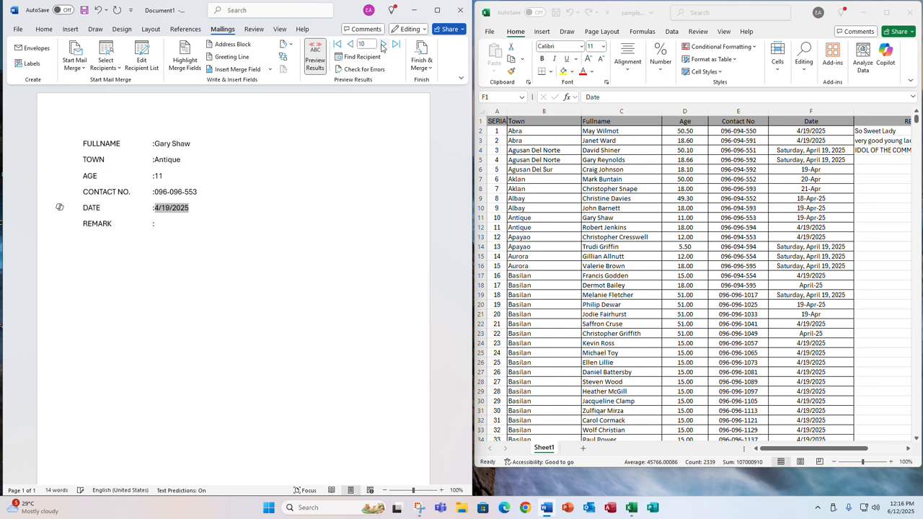
Preview merge record 13 and compare its date with cell F14 of the workbook
click(383, 44)
click(383, 45)
click(383, 45)
click(808, 248)
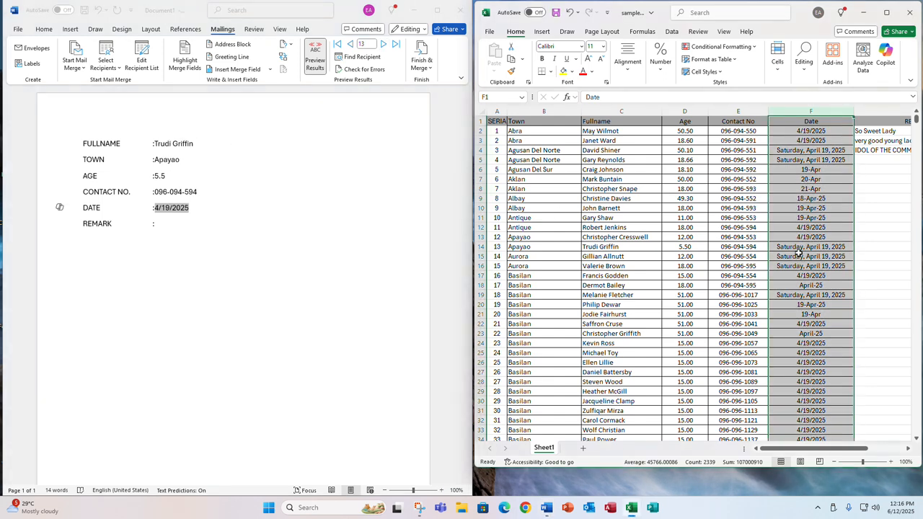
click(168, 226)
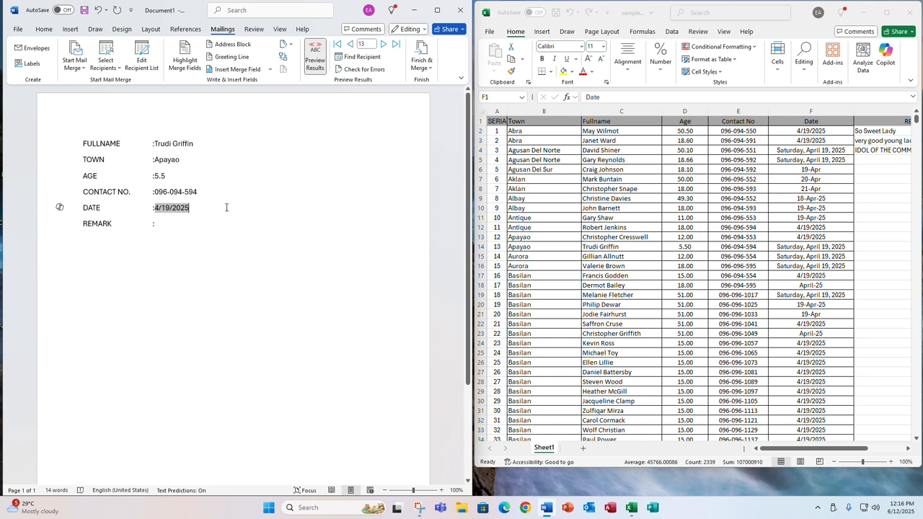
Return the merge preview to the first record and compare its full name with cell C2 of the workbook
click(338, 45)
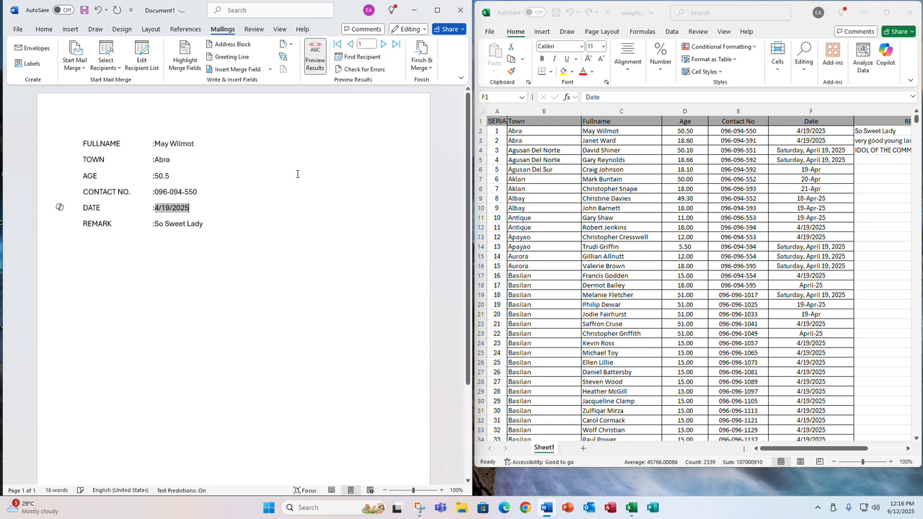
click(593, 157)
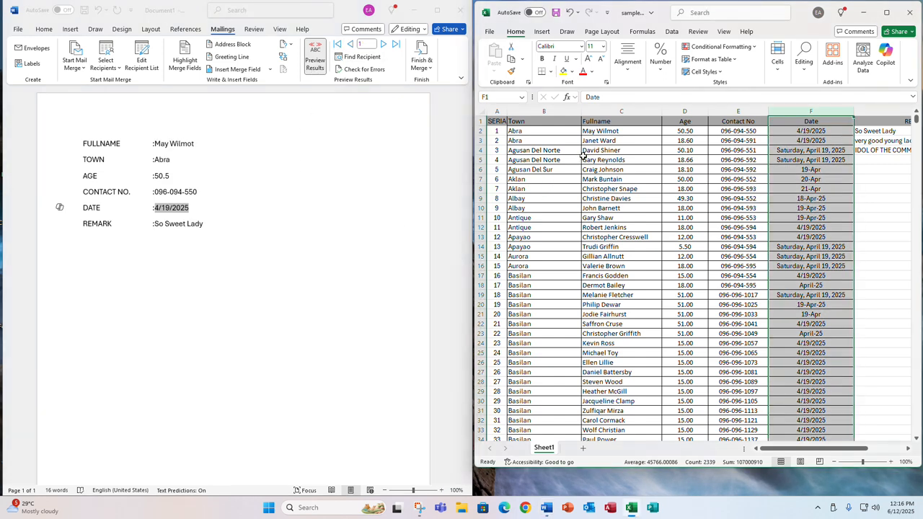
click(593, 131)
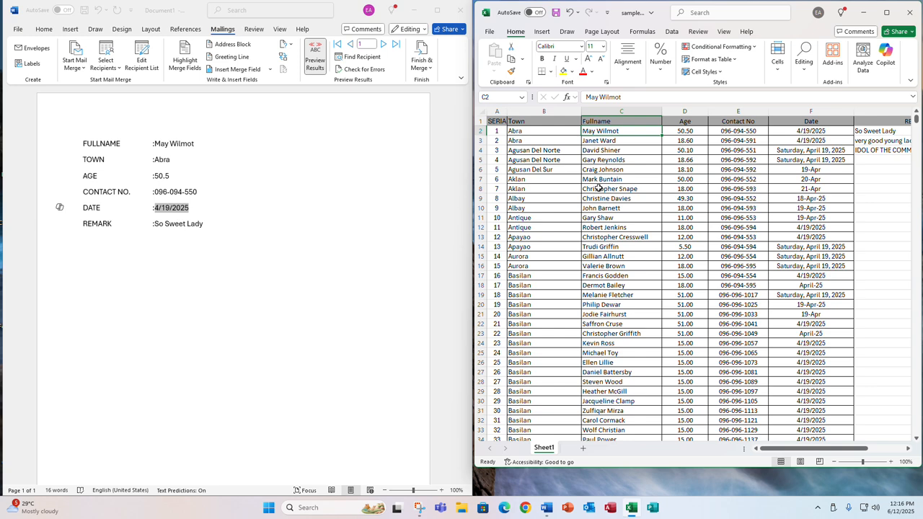
Examine the letter case of the workbook's Town and Fullname columns against the corresponding values in the Word merge preview
click(601, 111)
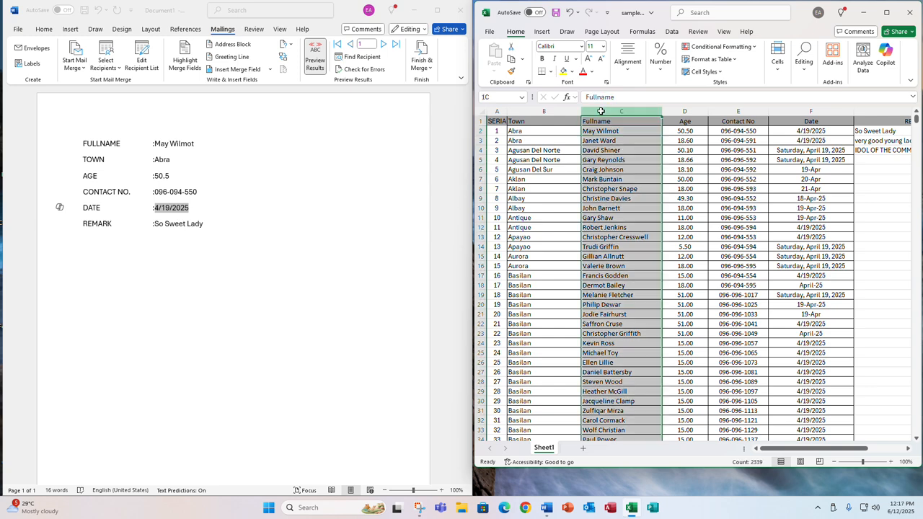
click(522, 112)
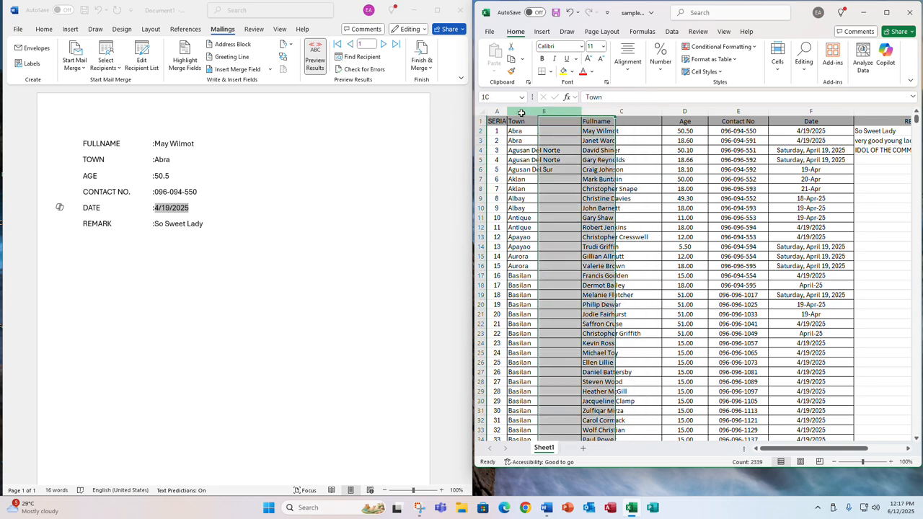
click(604, 112)
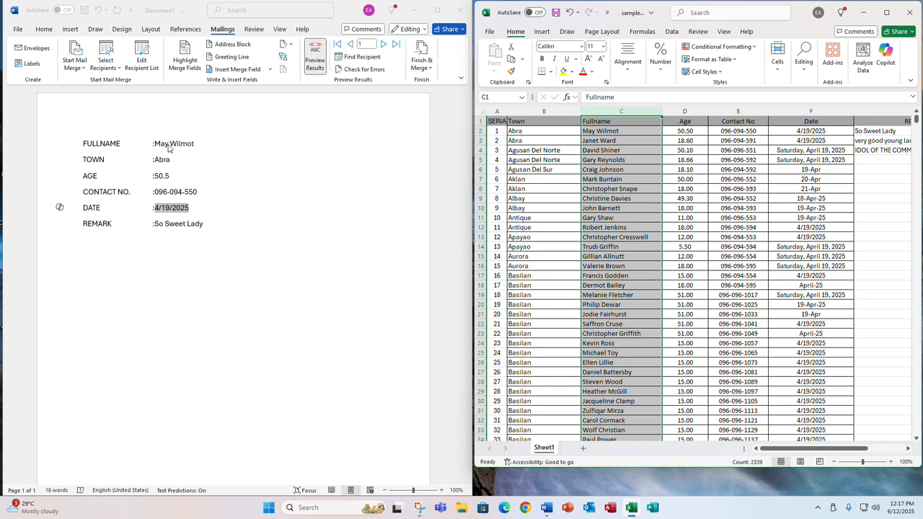
click(613, 157)
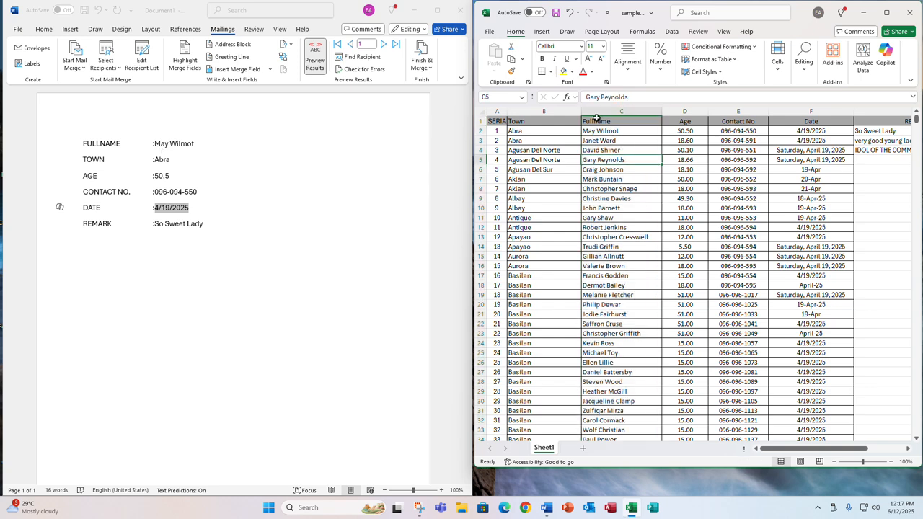
click(600, 109)
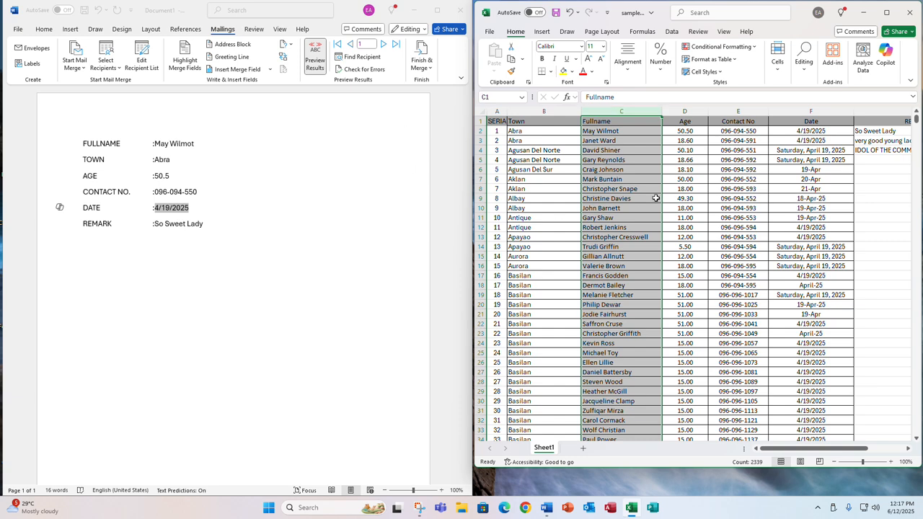
click(170, 210)
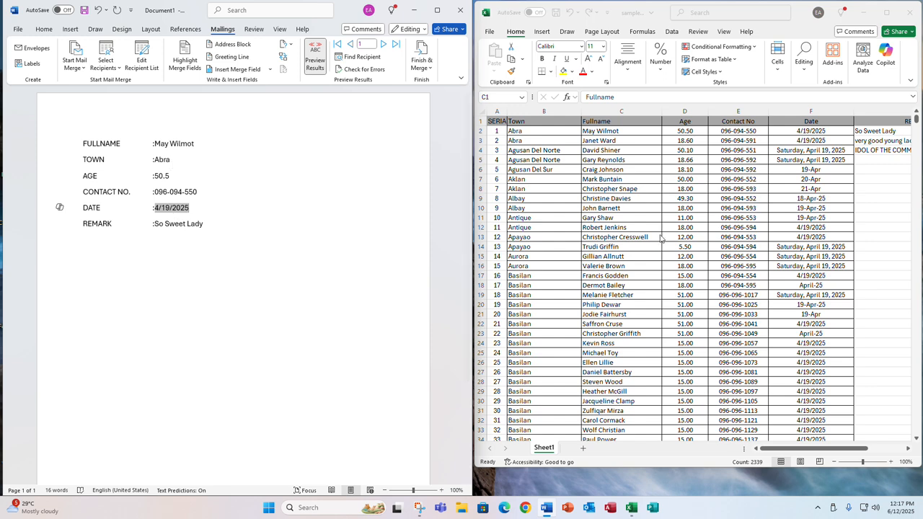
click(610, 109)
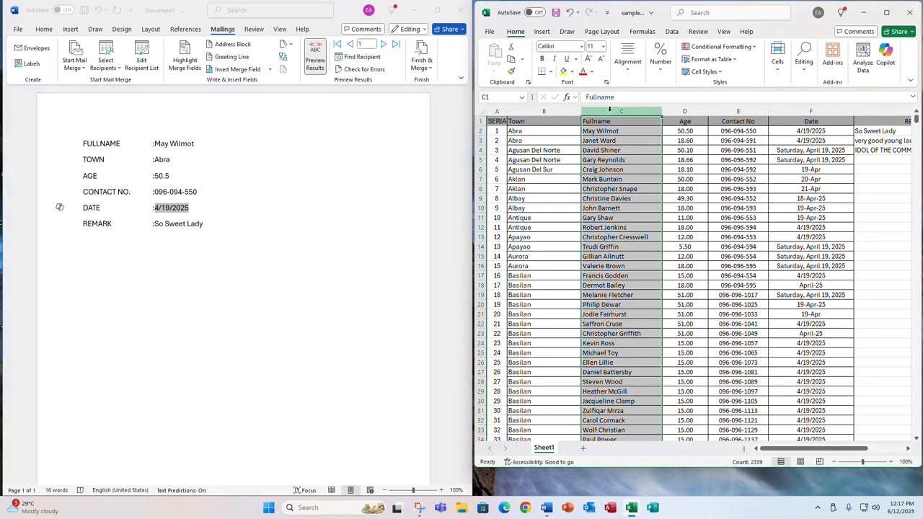
click(188, 145)
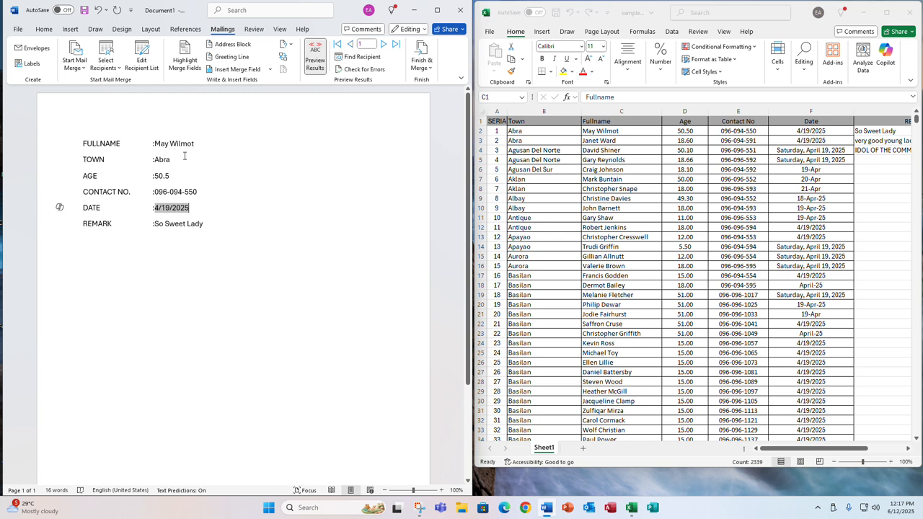
Turn off the results preview in Word and locate the Fullname and Town merge fields
click(313, 69)
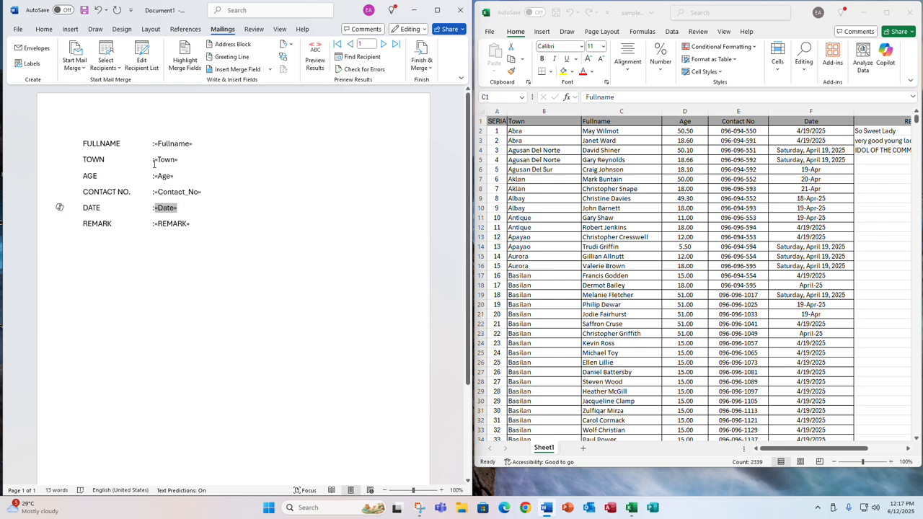
click(168, 143)
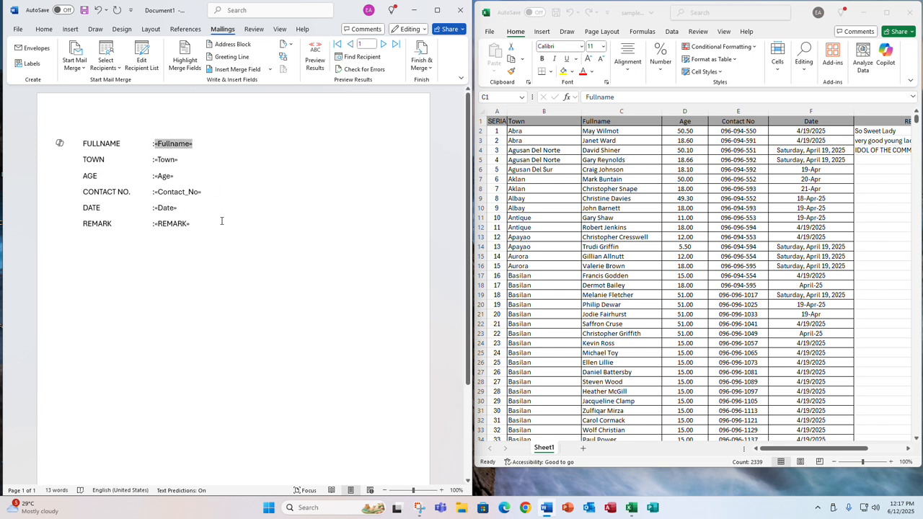
click(168, 160)
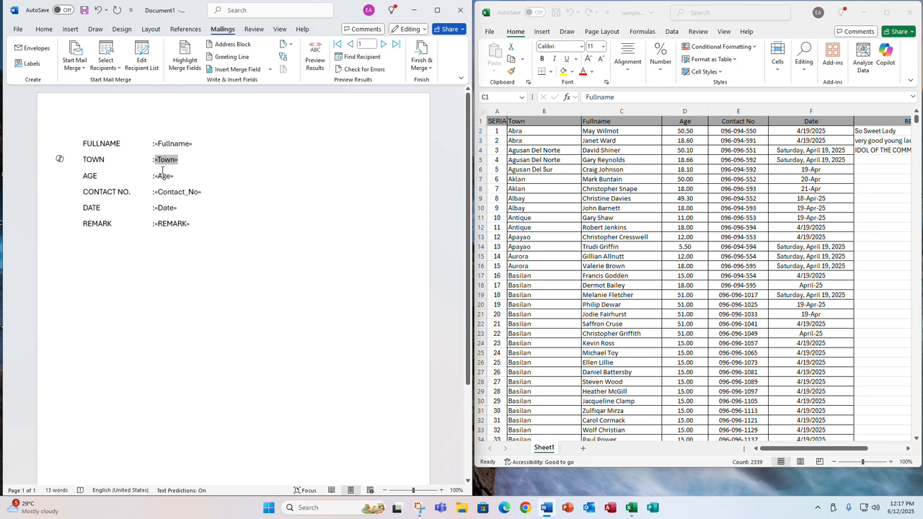
click(166, 144)
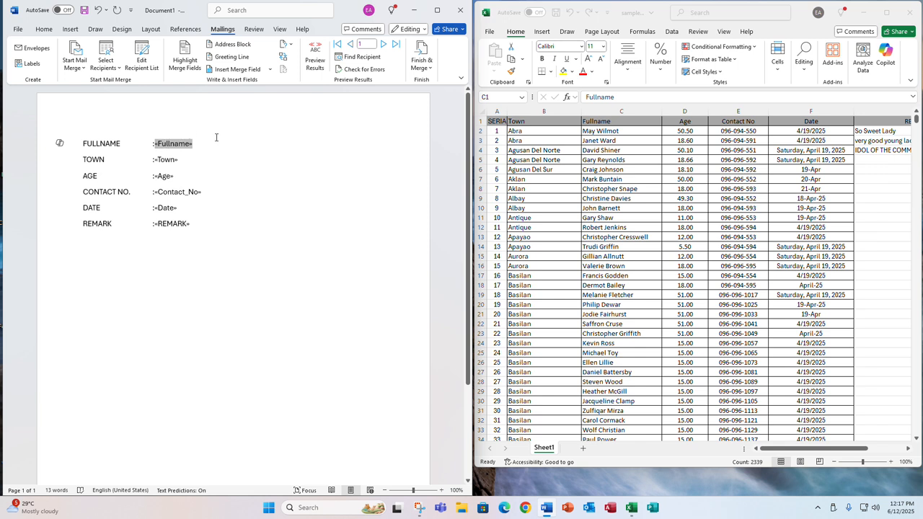
click(216, 141)
Edit the Fullname merge field and set its format to Uppercase
click(168, 143)
right_click(174, 144)
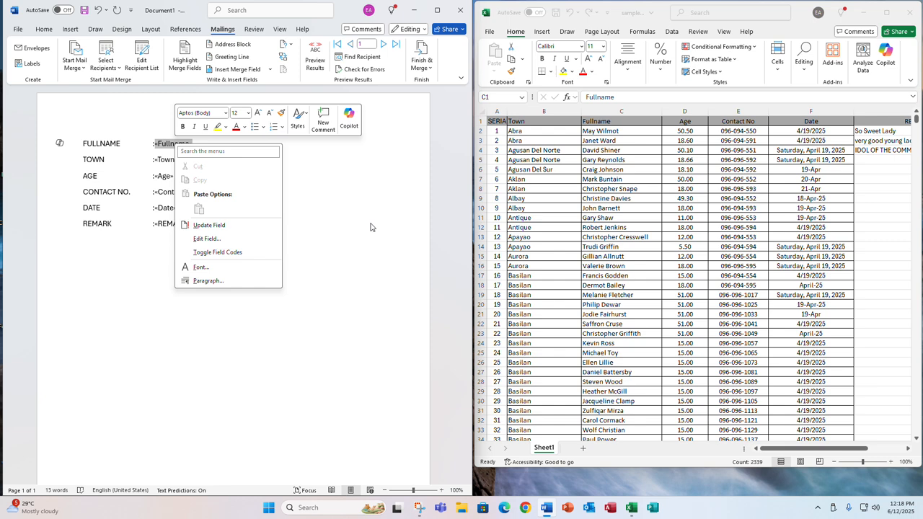
click(203, 242)
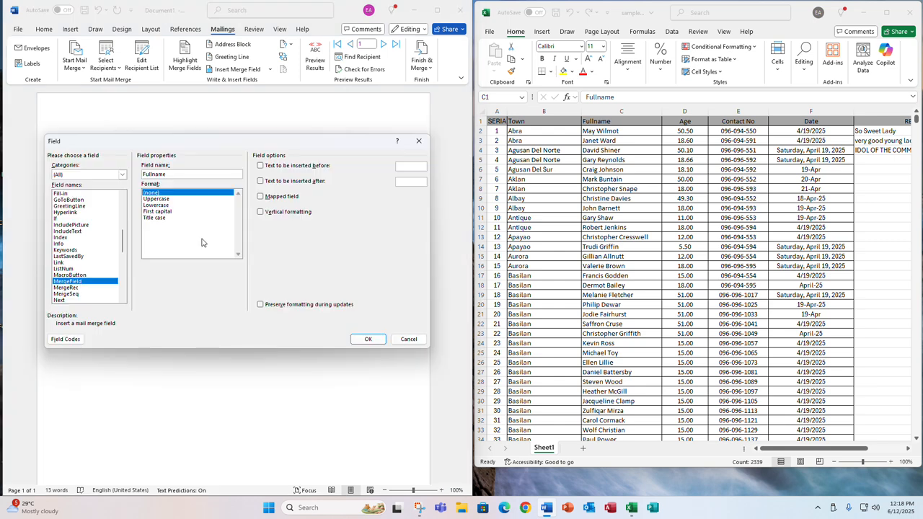
click(147, 205)
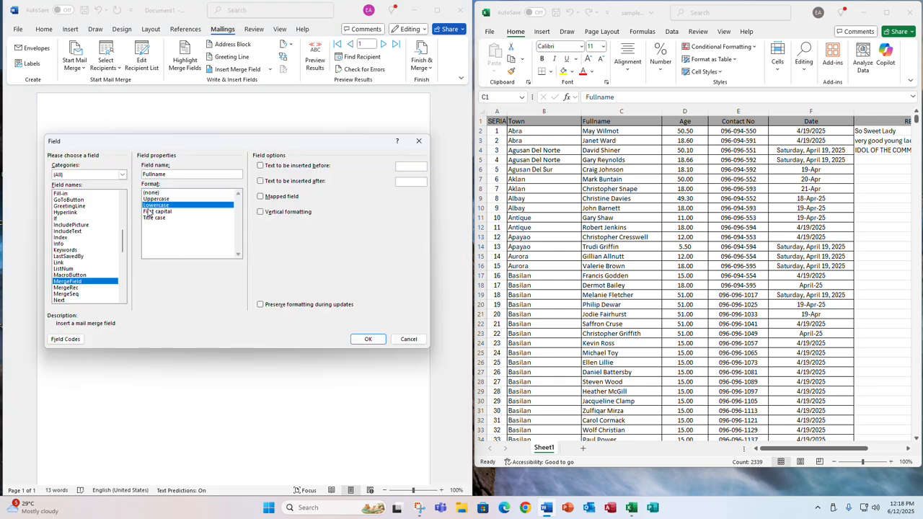
click(148, 212)
click(150, 200)
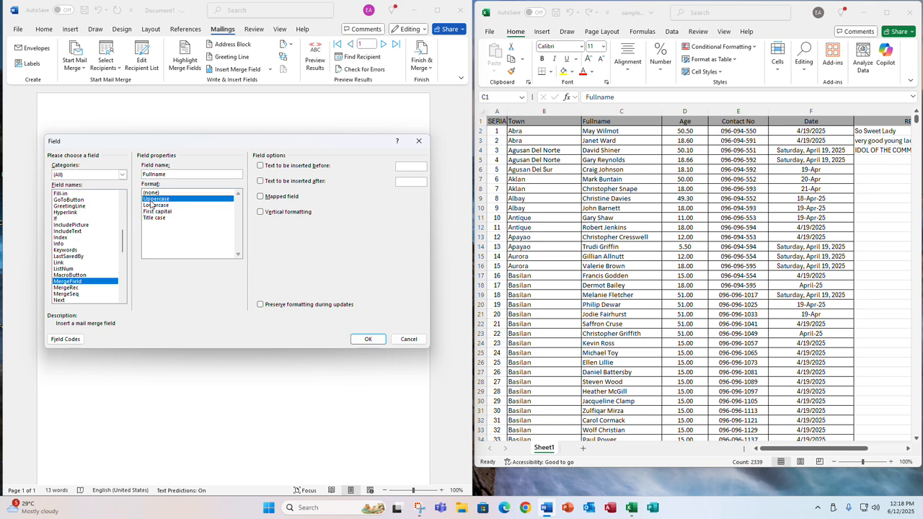
click(359, 340)
Edit the Town merge field and set its format to Uppercase
click(164, 159)
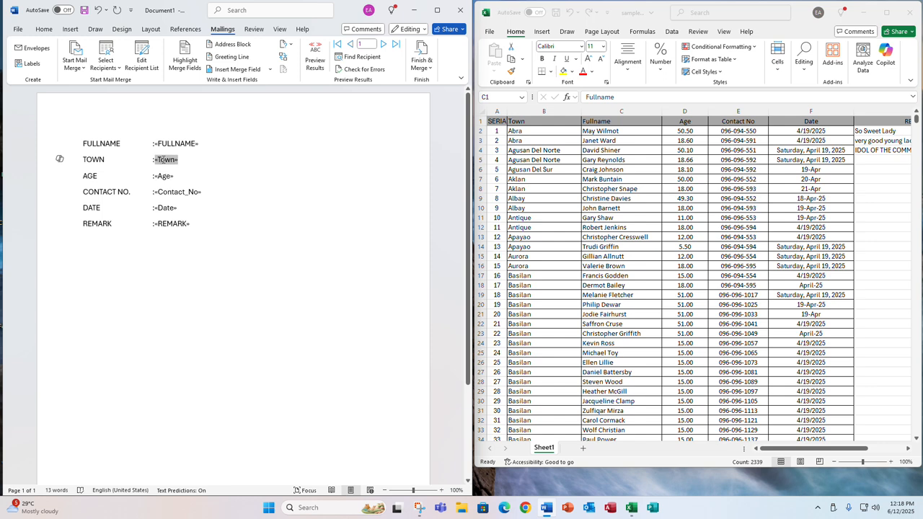
right_click(165, 159)
click(188, 254)
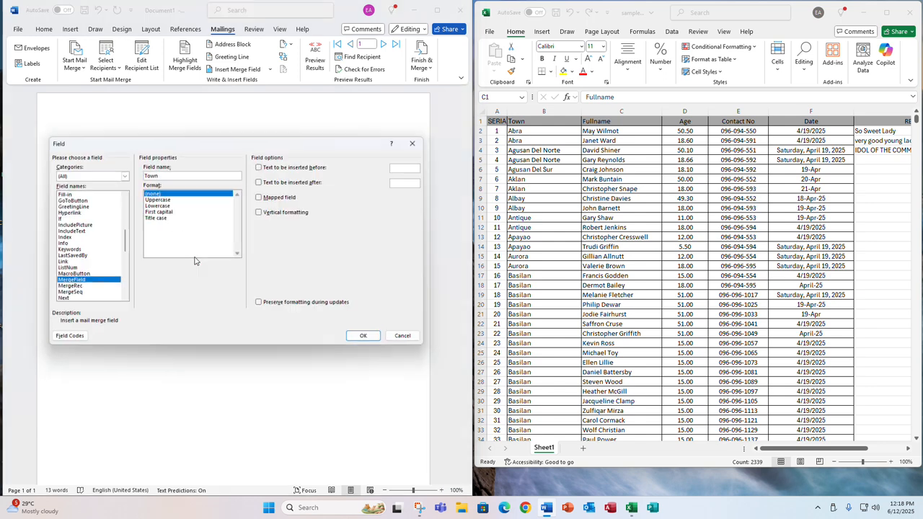
click(153, 200)
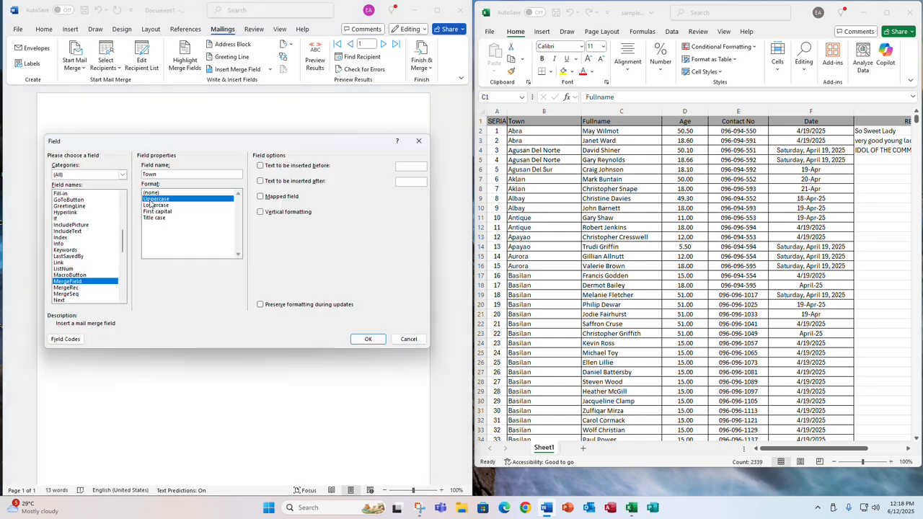
click(367, 339)
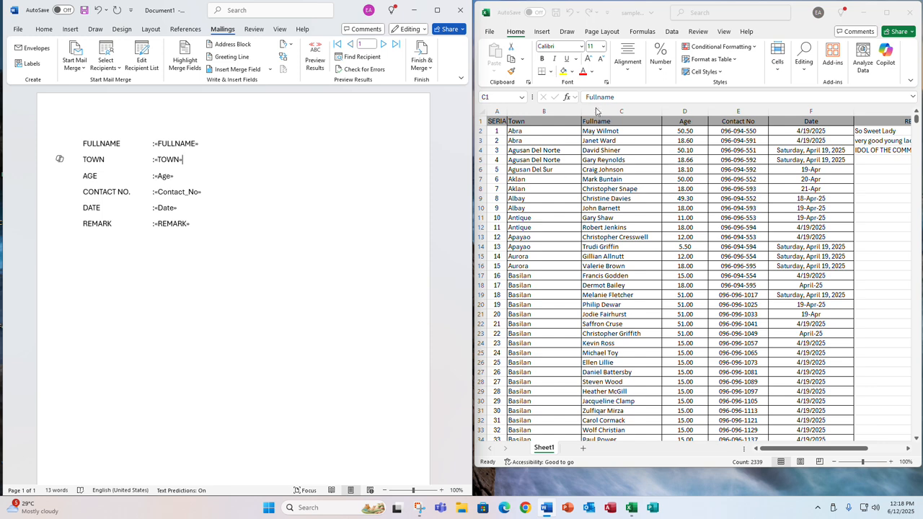
Preview merge records 1 to 4, compare their name and town letter case with the workbook, and return to the merge field placeholders
click(588, 134)
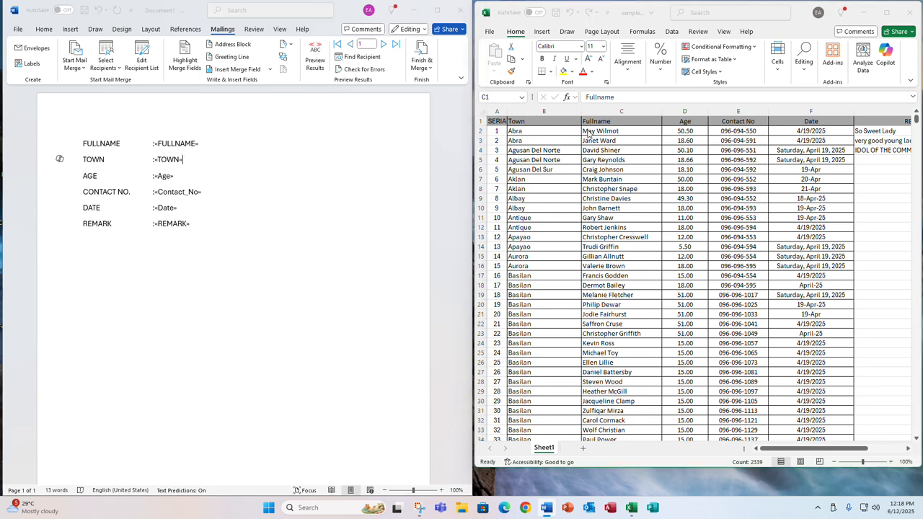
click(538, 138)
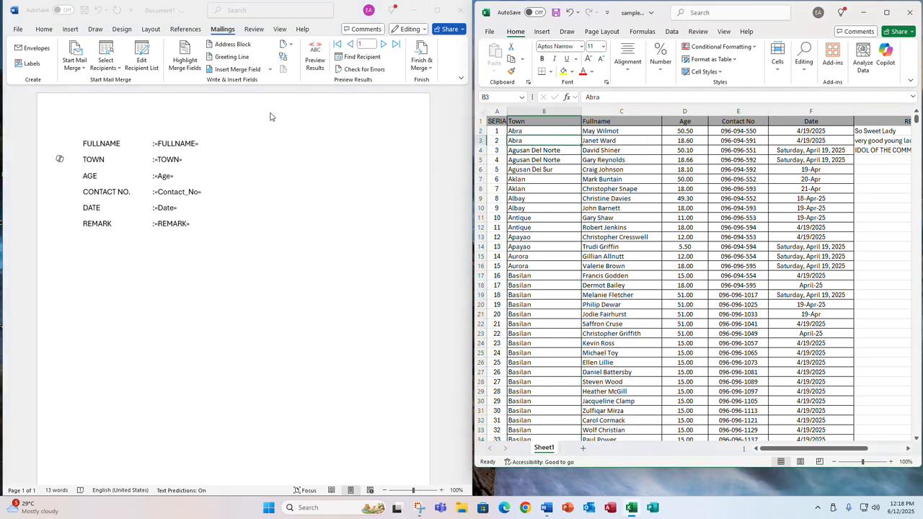
click(316, 50)
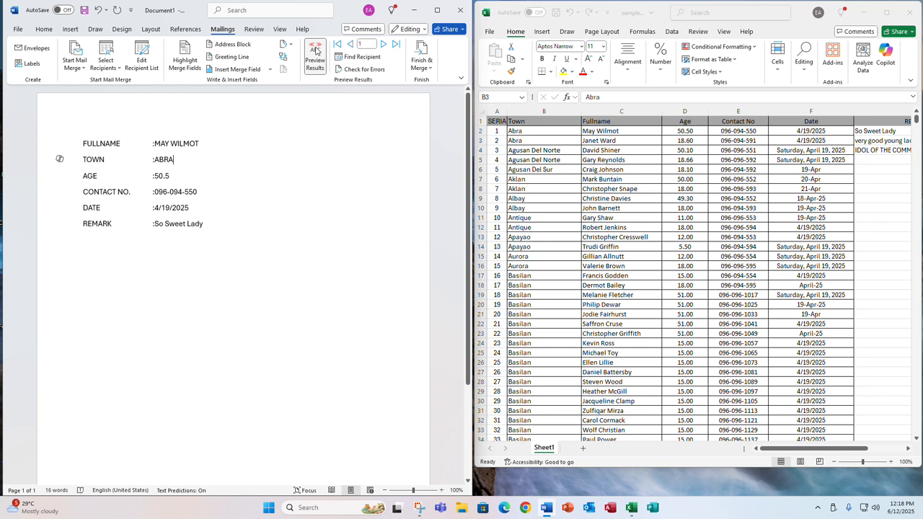
click(385, 45)
click(385, 45)
click(385, 45)
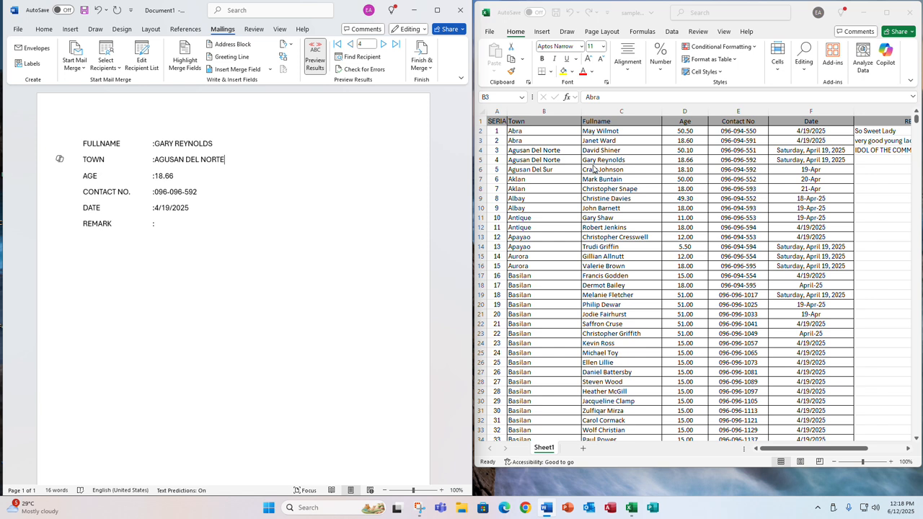
click(605, 130)
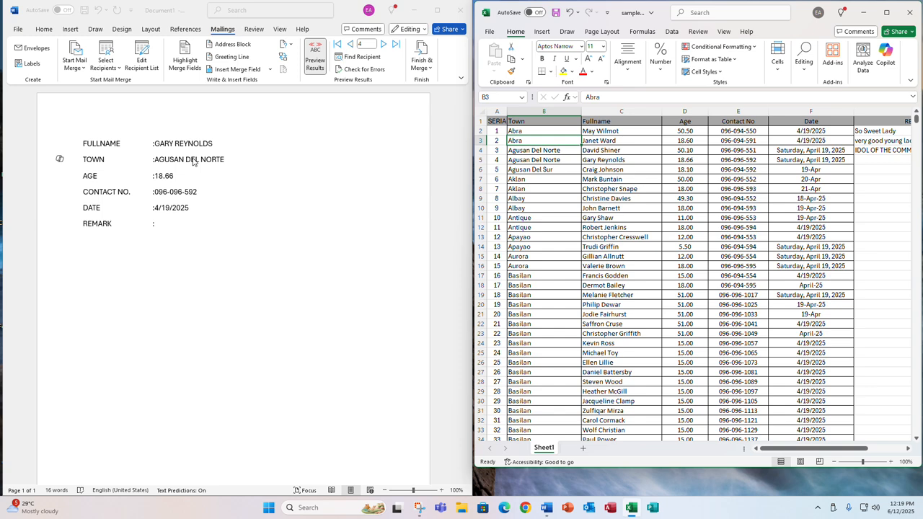
click(311, 67)
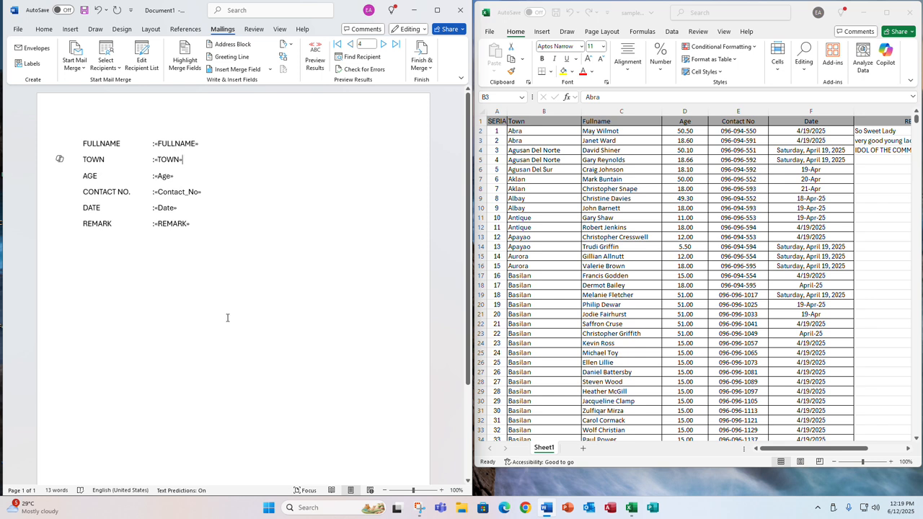
click(160, 176)
right_click(160, 177)
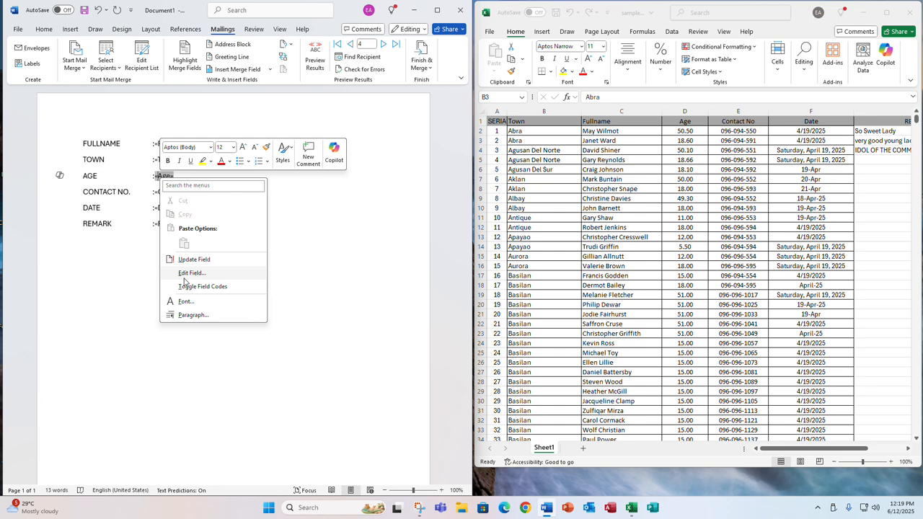
click(185, 278)
click(161, 175)
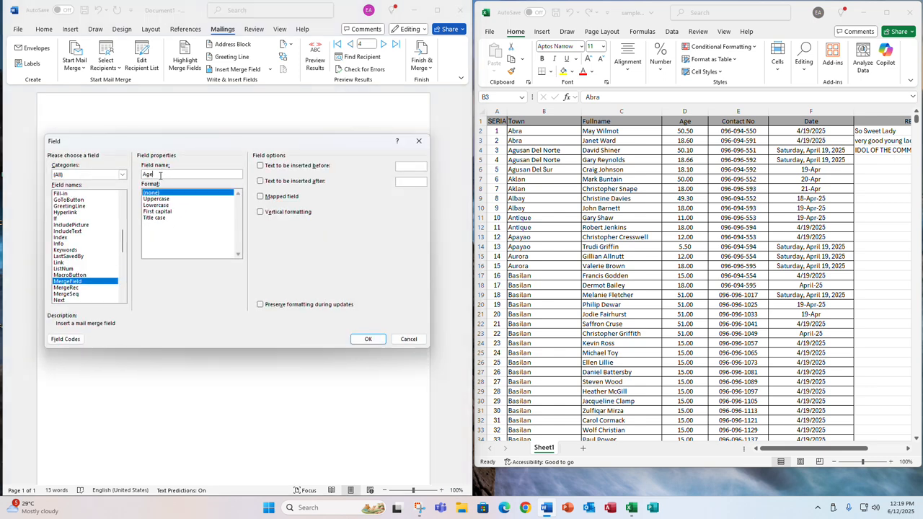
click(409, 340)
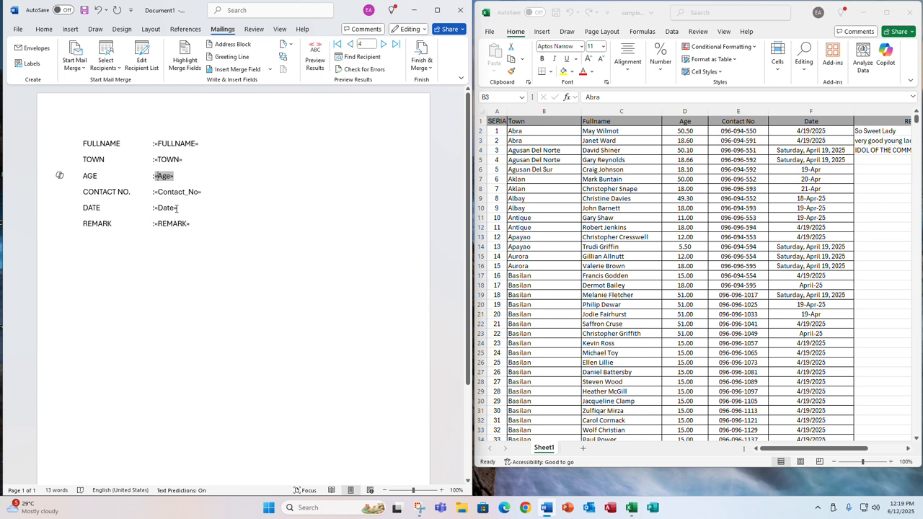
Display the Age merge field's code and add the notes "NUMBER #" and "DATE @" on separate lines below the merge fields
right_click(160, 177)
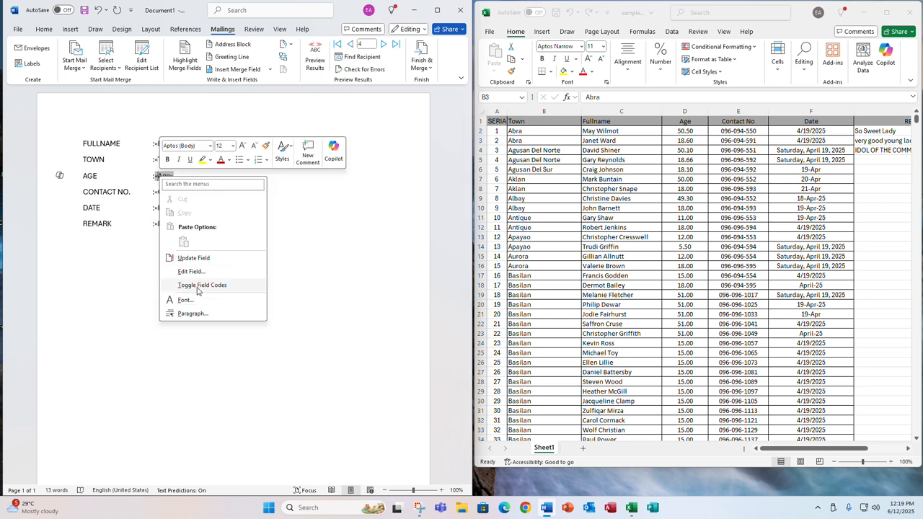
click(200, 285)
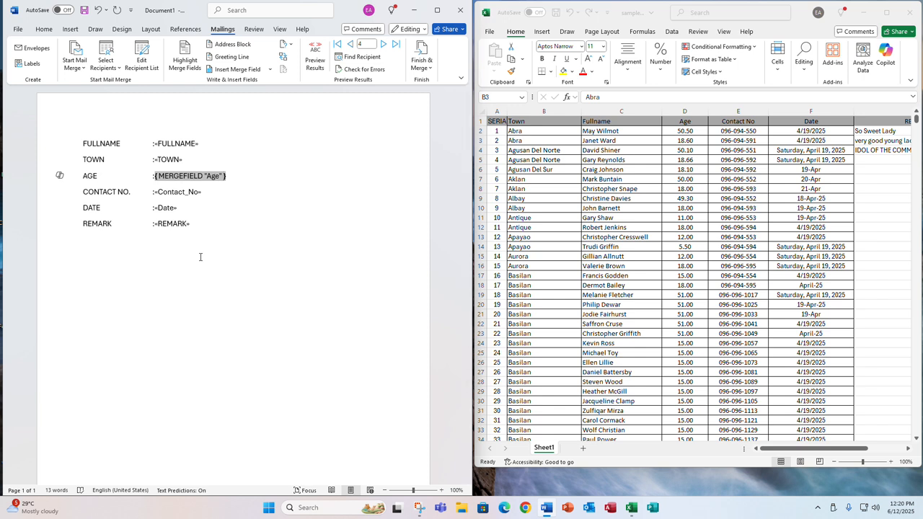
click(163, 269)
key(Return)
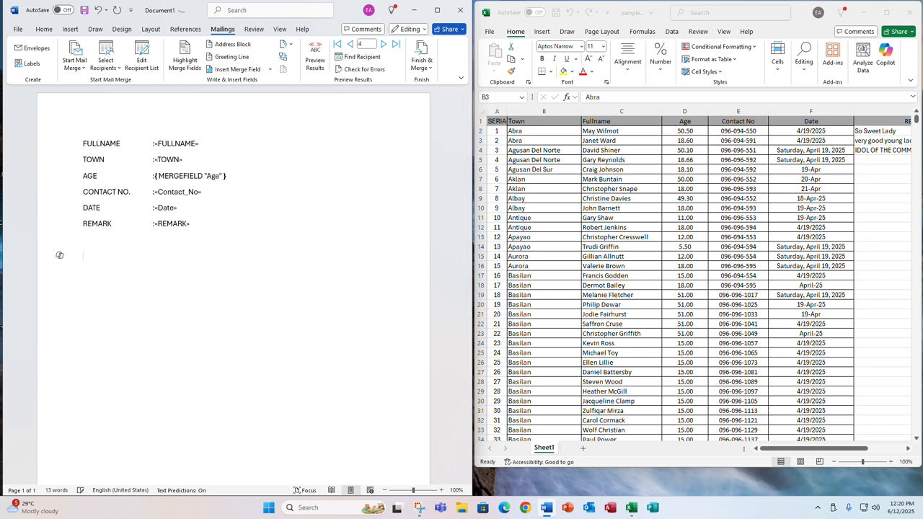
text(#)
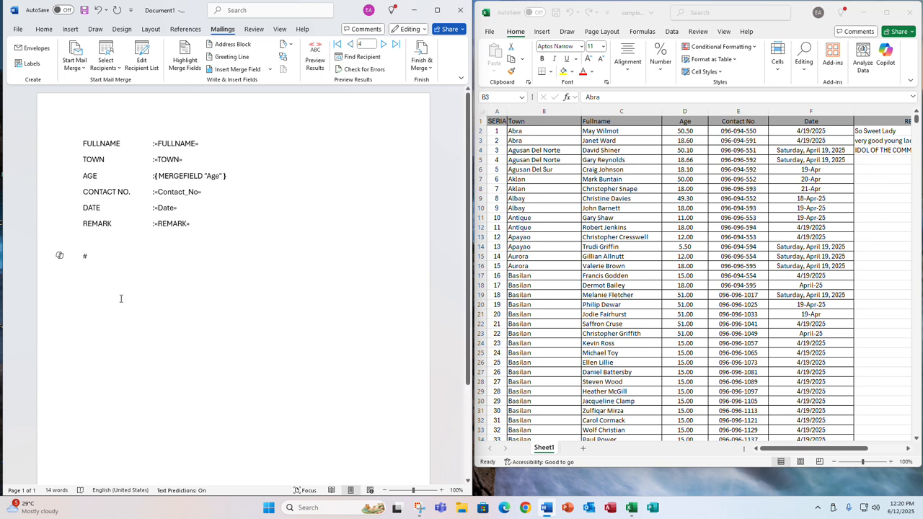
key(Return)
text(NUMBER)
key(Return)
text(D)
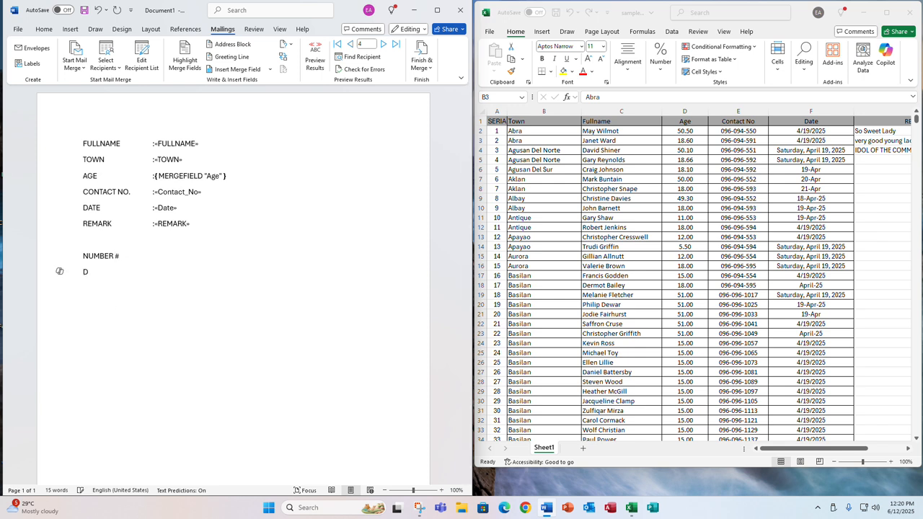
text(ATE @)
Add a line with two backslashes above the "NUMBER #" note, separated from the REMARK line by blank lines
click(112, 256)
key(Up)
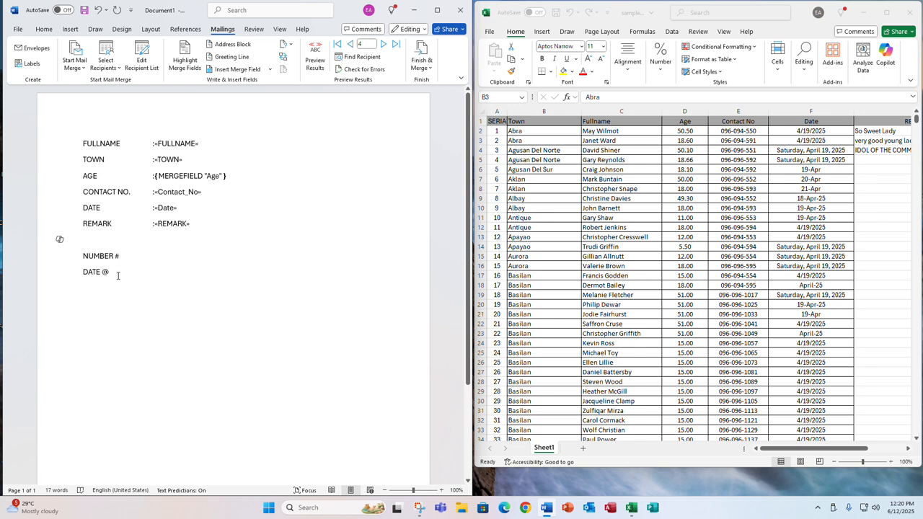
text(\)
click(195, 225)
key(Return)
key(Return)
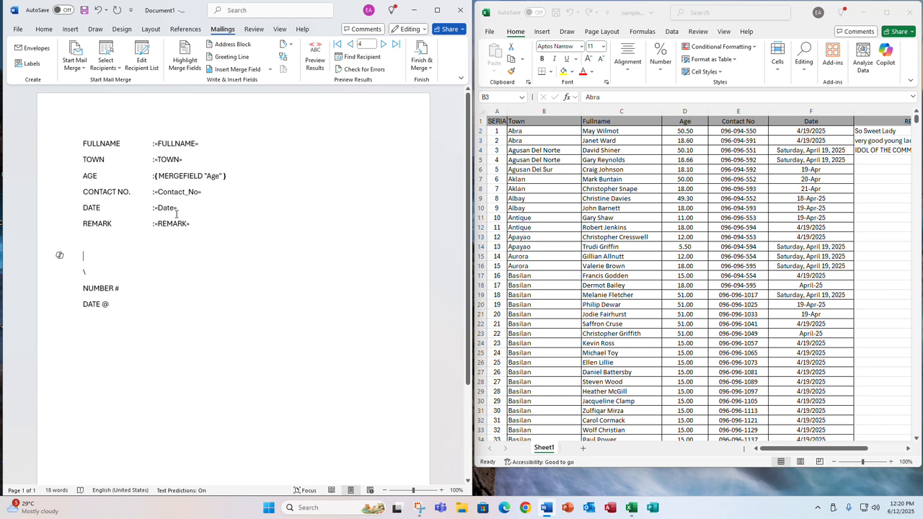
click(225, 176)
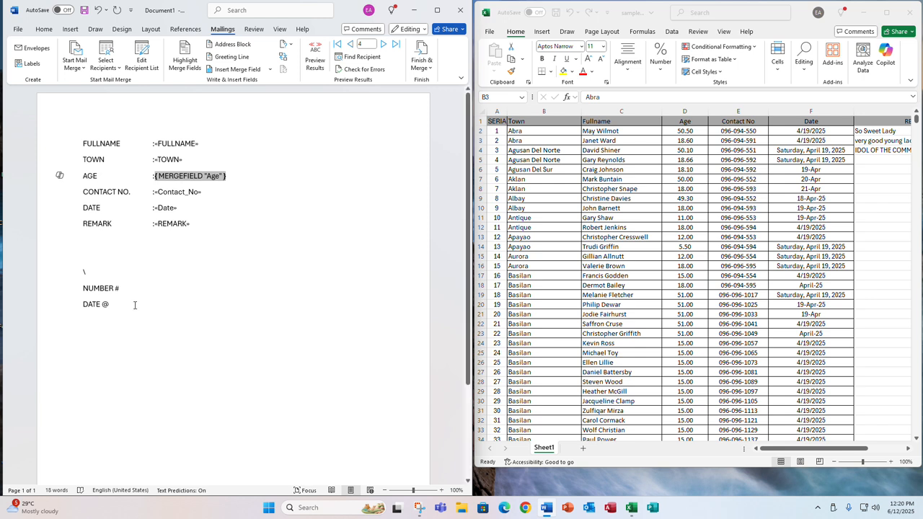
click(86, 269)
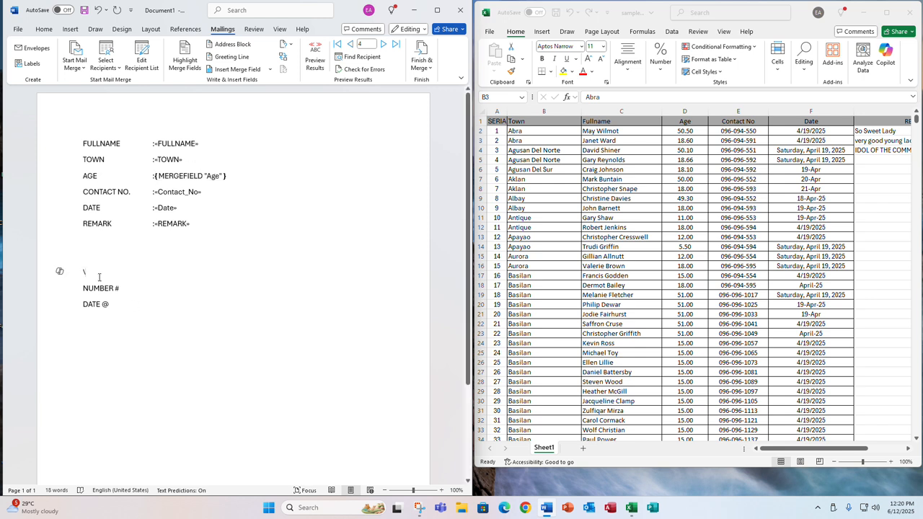
text(\)
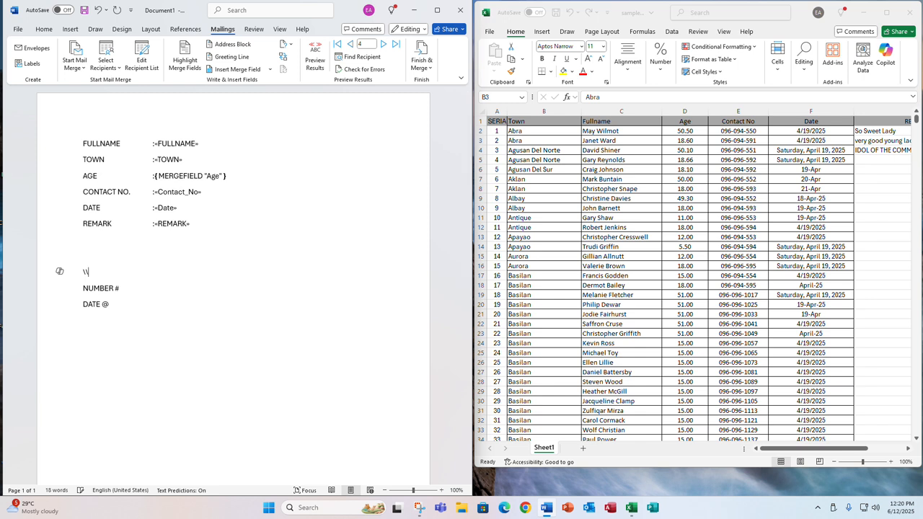
Add the numeric format switch \# "#,###.##" after the field name in the Age field's code
click(222, 177)
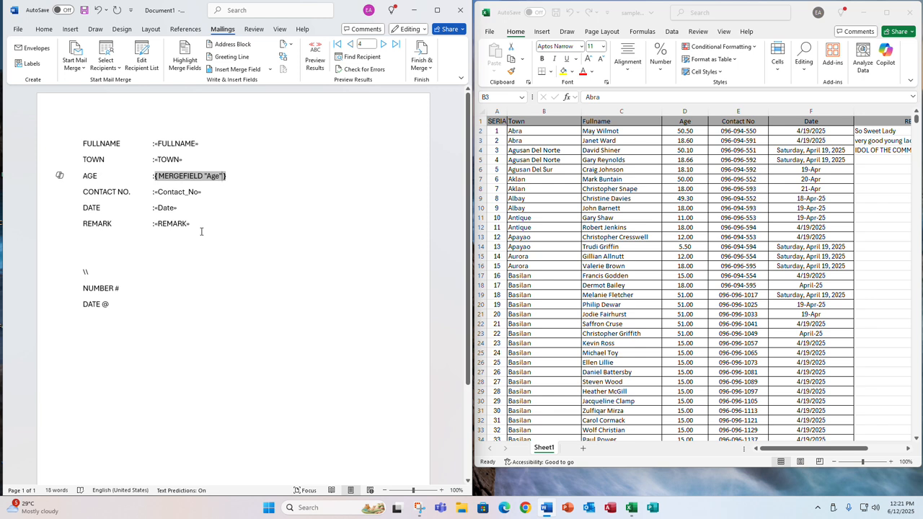
text(\)
text(# "")
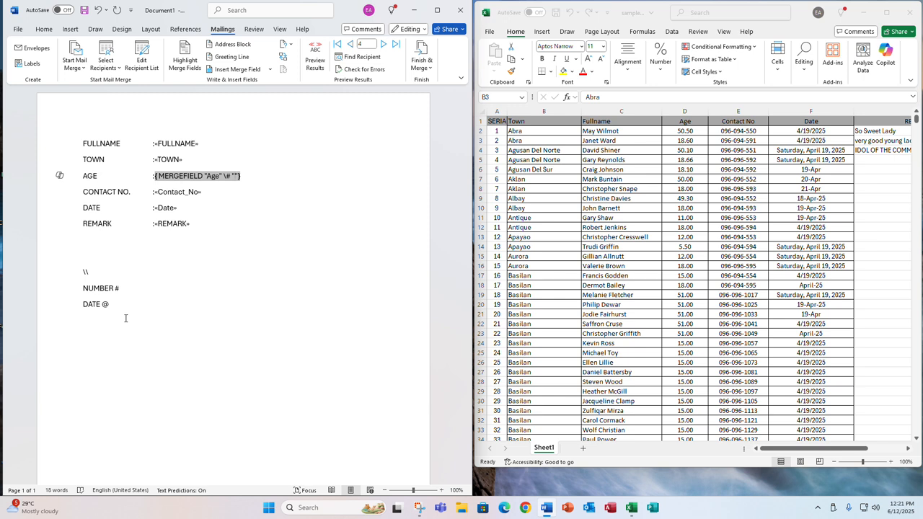
text(##.##)
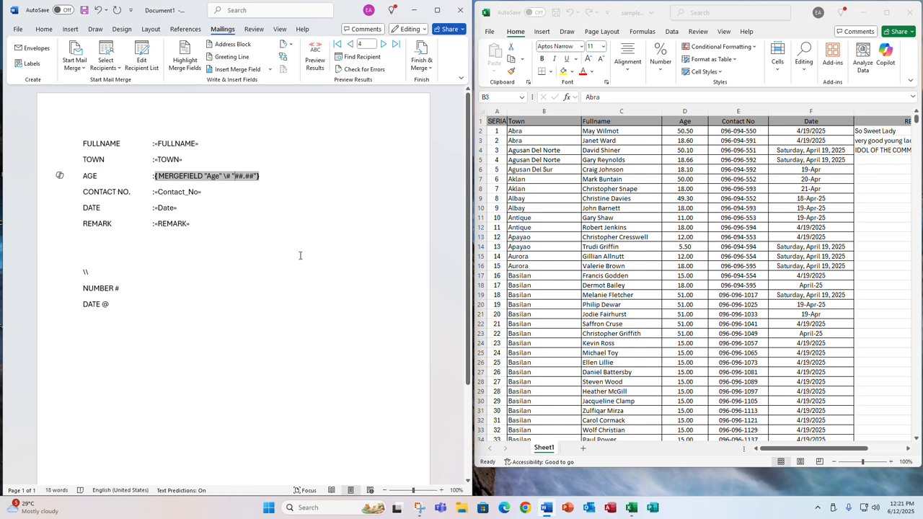
text(#)
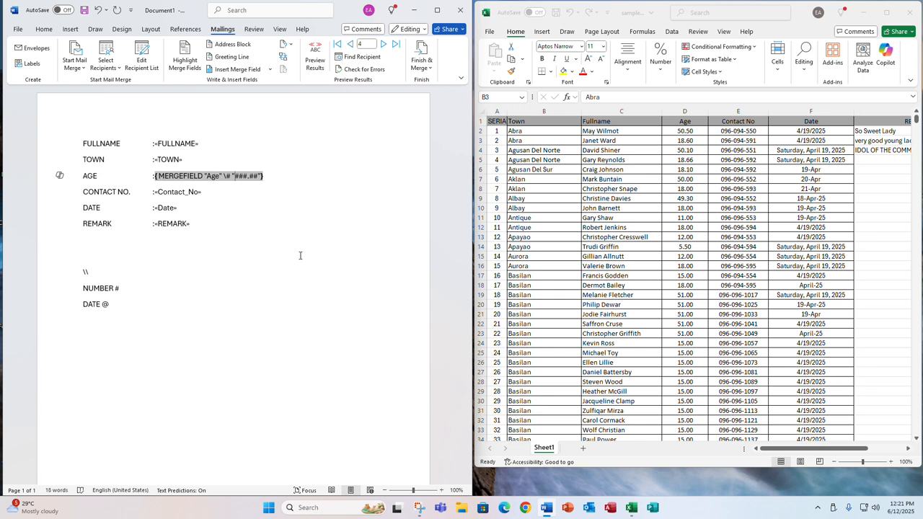
text(#,#)
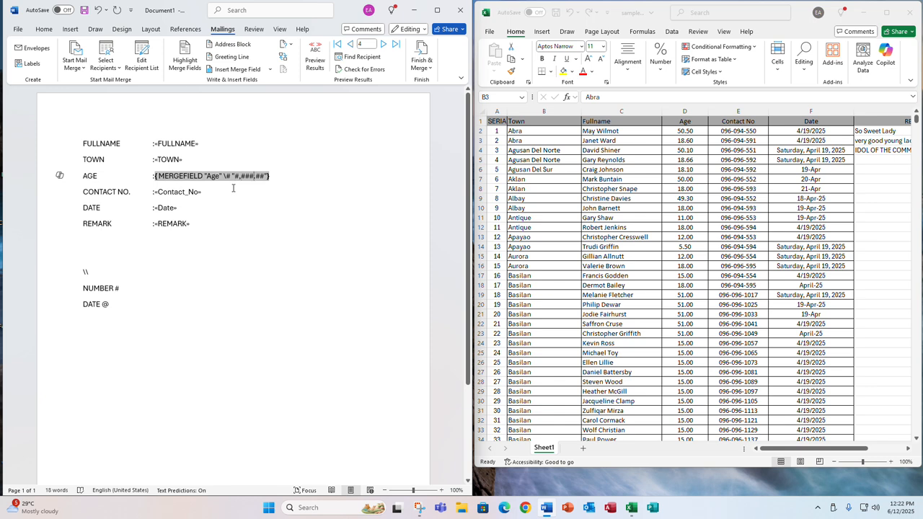
key(Delete)
text(.)
Preview the merge results and compare record 4's age with the matching row of the Excel workbook
click(315, 57)
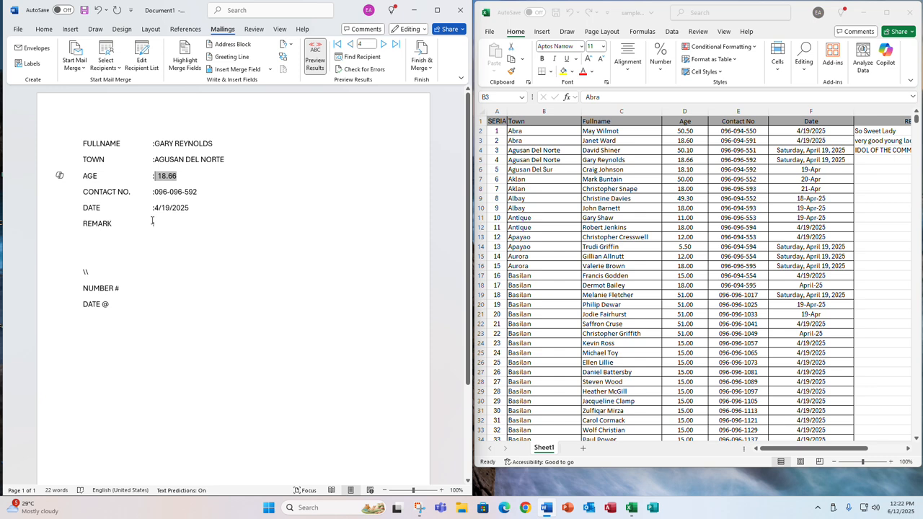
click(680, 145)
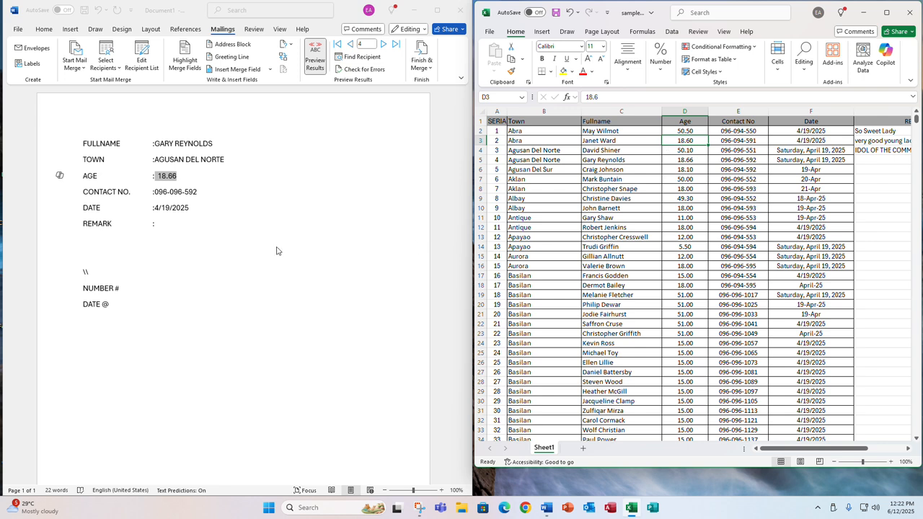
click(163, 179)
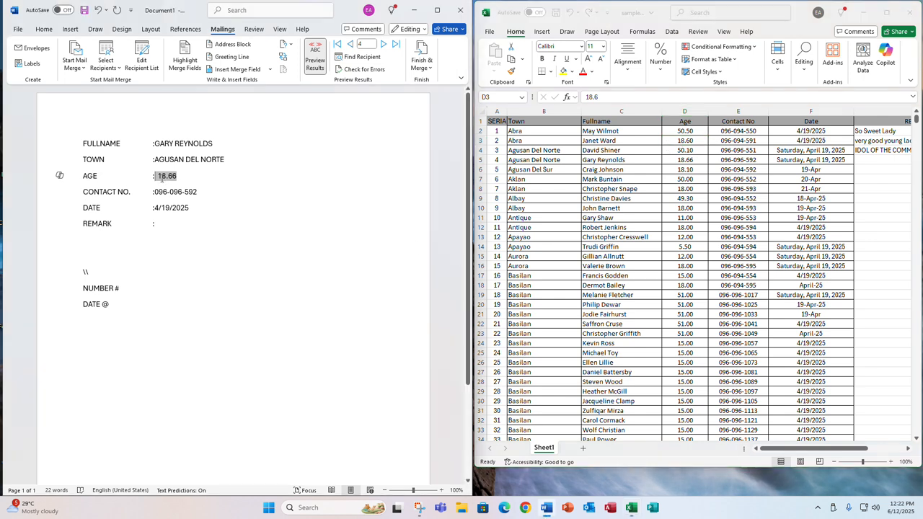
click(407, 13)
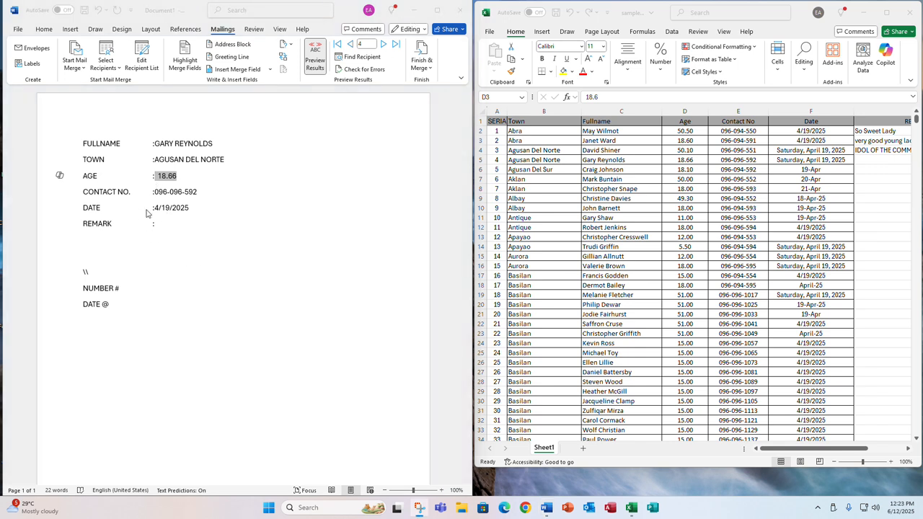
click(685, 160)
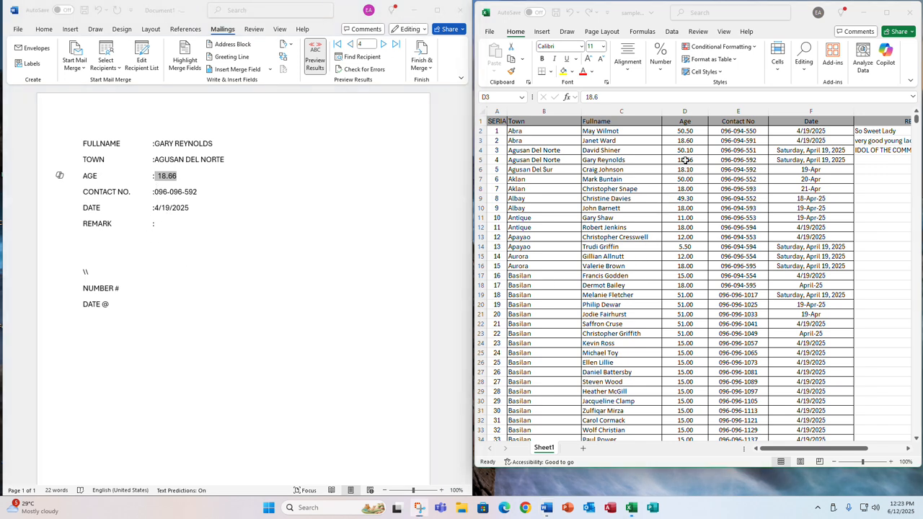
click(585, 157)
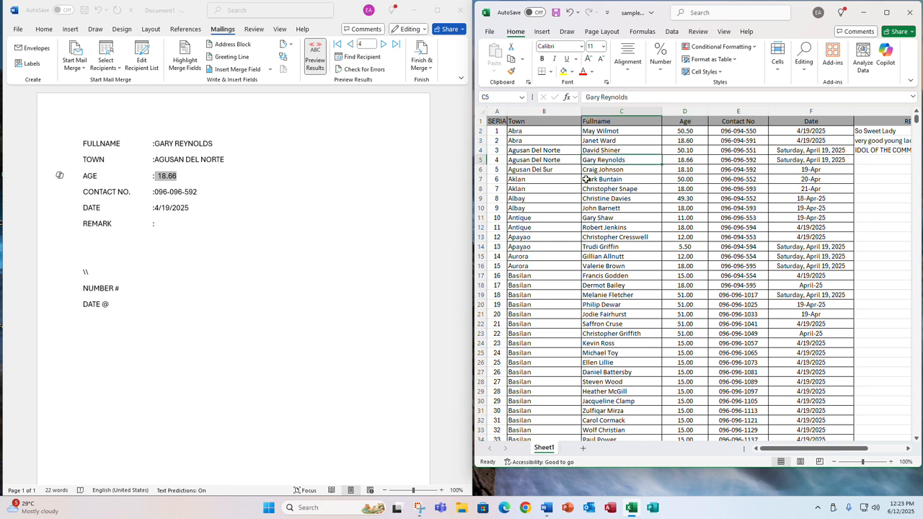
key(Right)
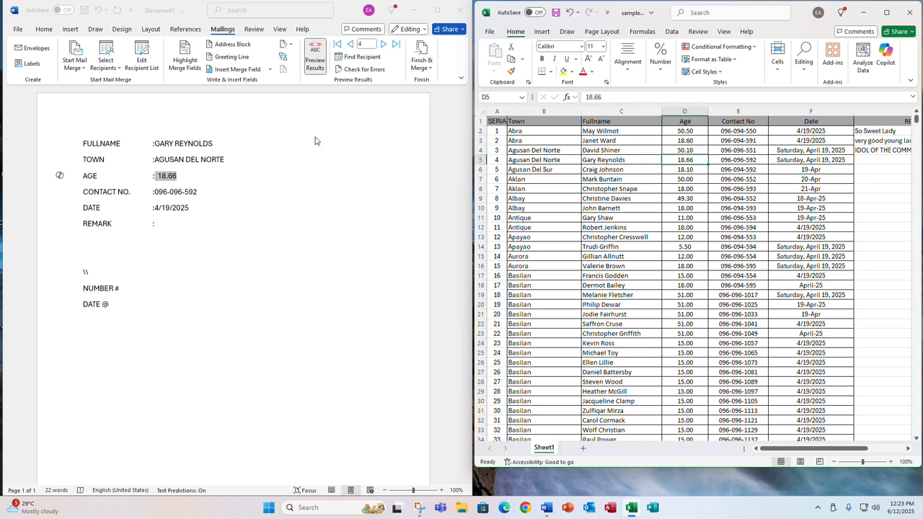
Preview merge records 1 and 2 in Word and check their formatted age and date values
click(338, 45)
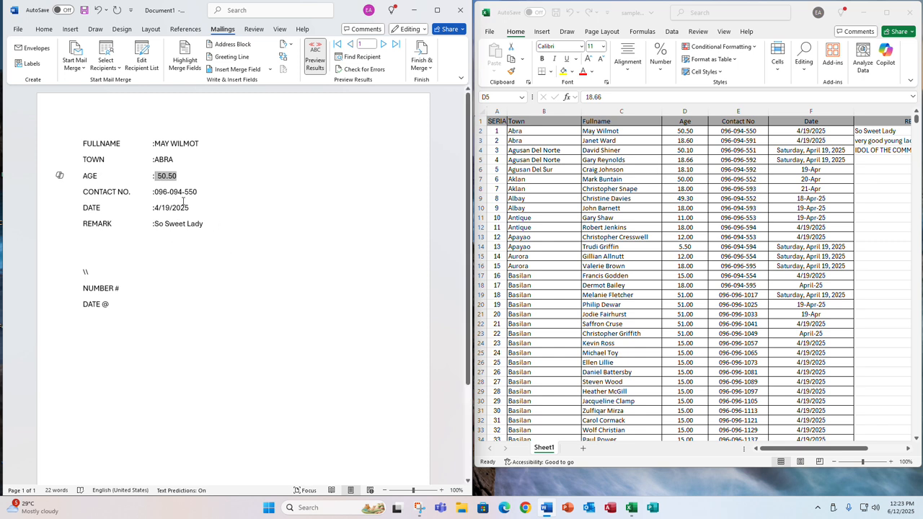
click(383, 44)
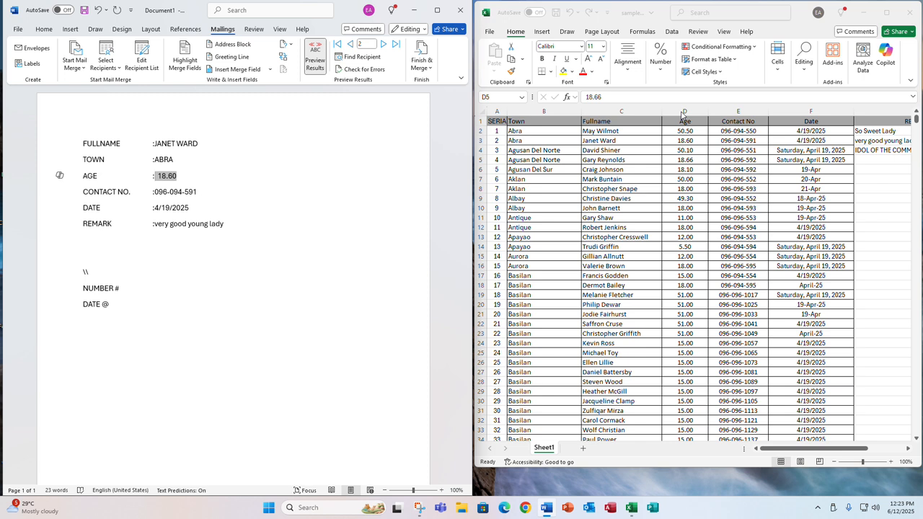
click(113, 289)
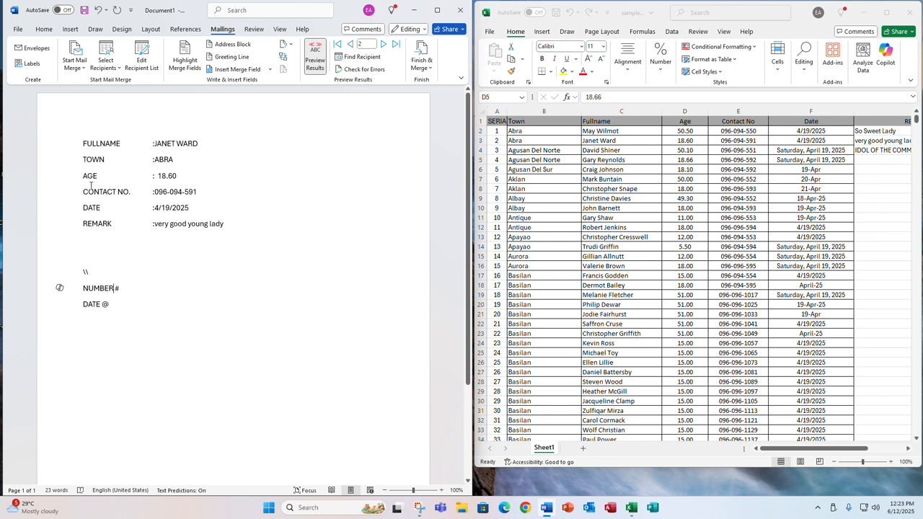
click(174, 210)
Replace the backslash line with the sample dates "APRIL 19, 2025" and "APR 19, 2025" on separate lines
click(120, 271)
key(BackSpace)
key(BackSpace)
text(\)
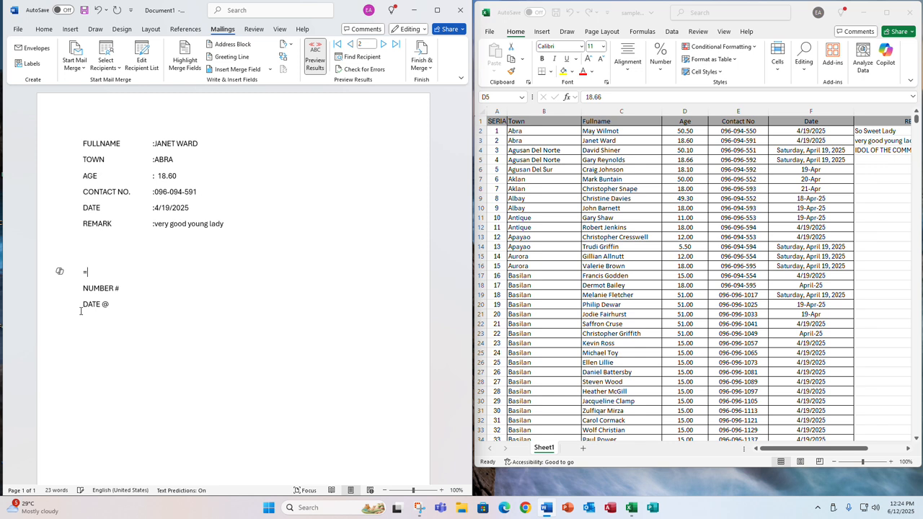
key(BackSpace)
text(AC)
key(BackSpace)
key(BackSpace)
text(APRIL 19M 2025)
key(Return)
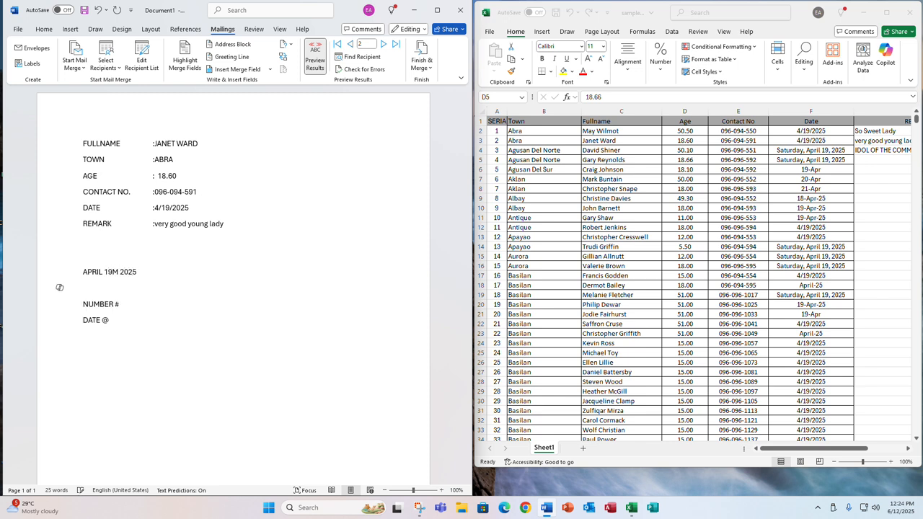
text(APR 19, 2025)
click(112, 272)
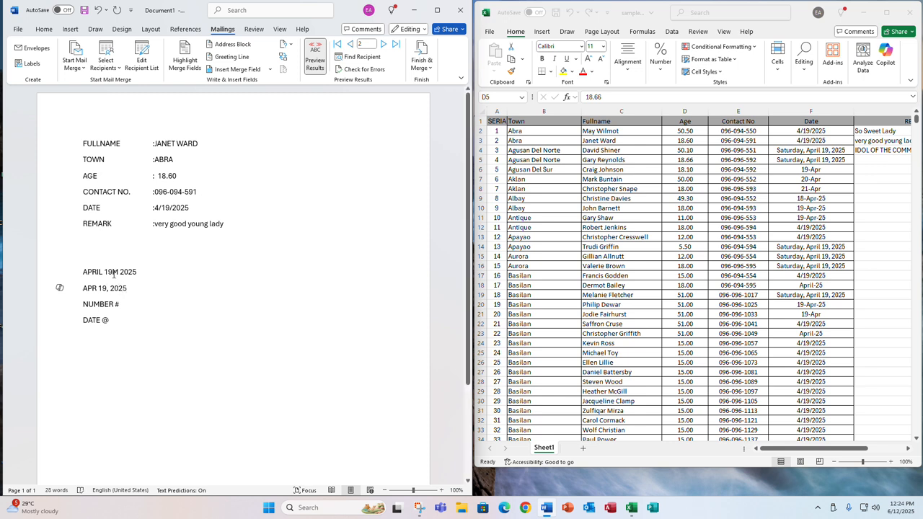
key(Delete)
text(,)
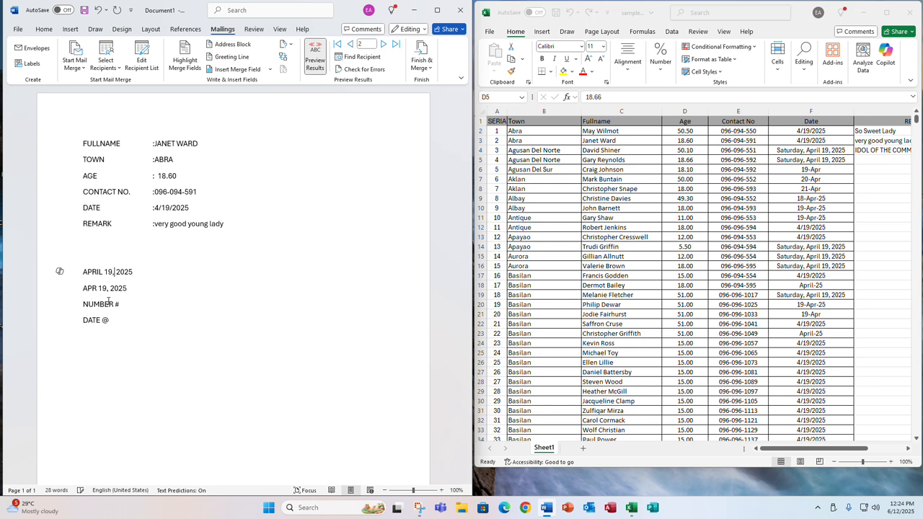
key(Down)
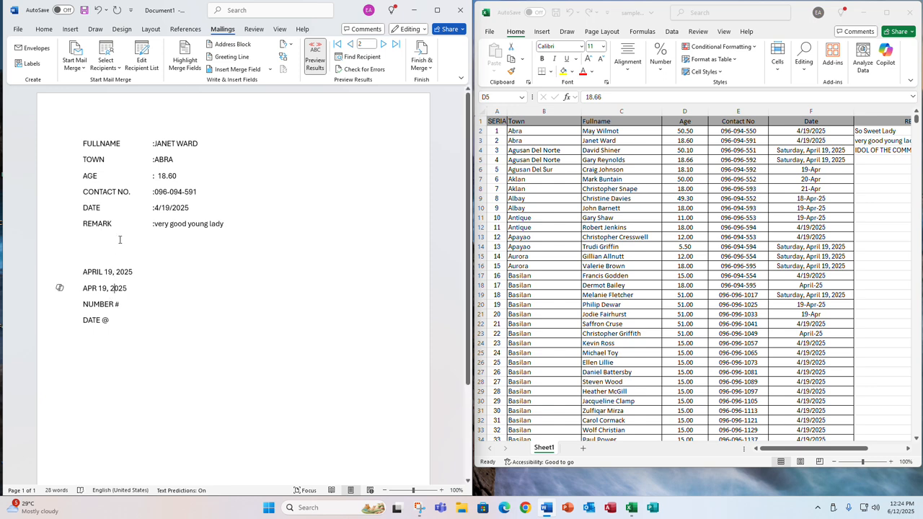
Add the date format switch \@ "mmmm dd, yyyy" after the field name in the Date field's code
click(78, 272)
click(315, 67)
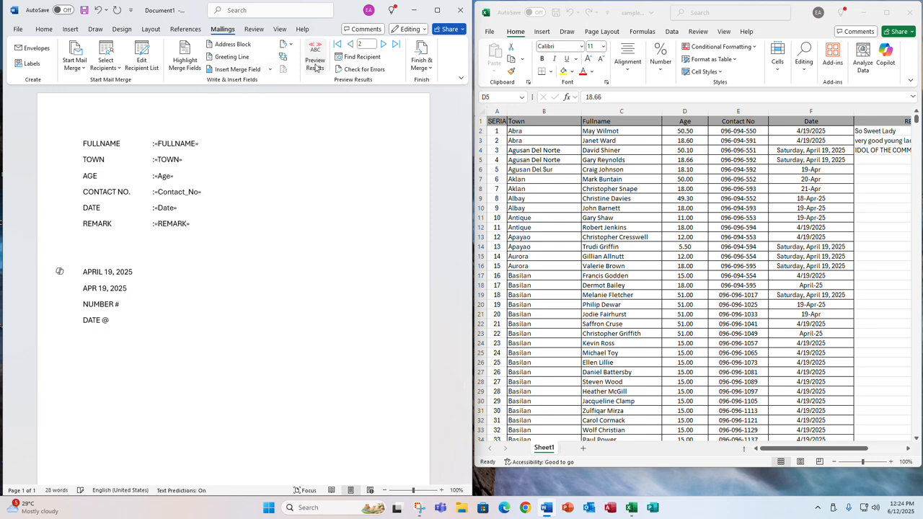
click(157, 208)
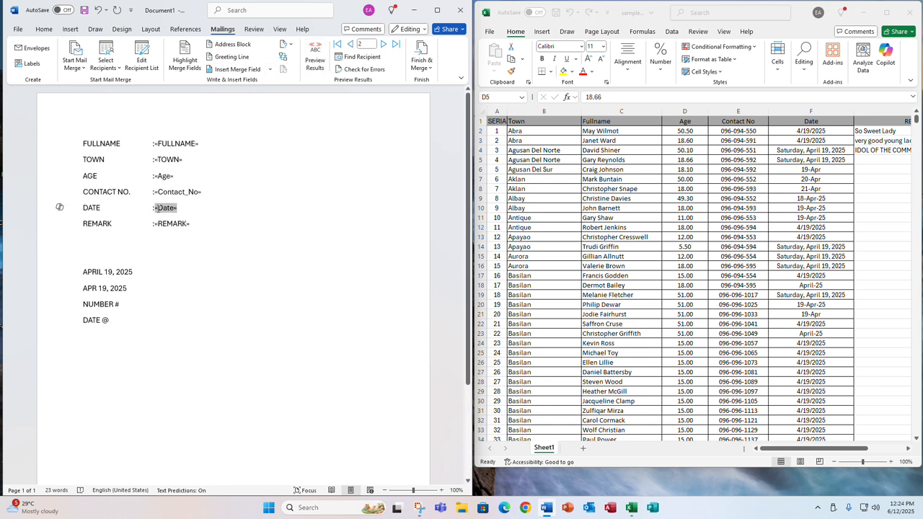
right_click(157, 208)
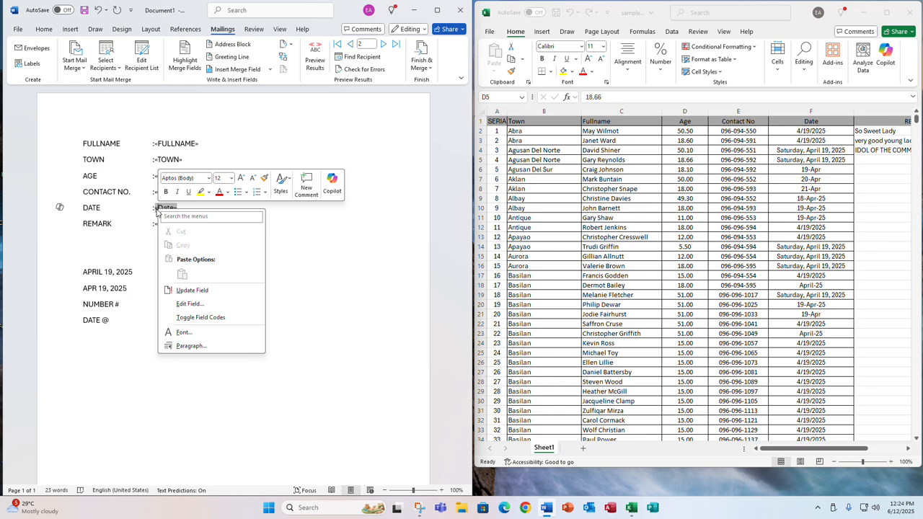
click(192, 321)
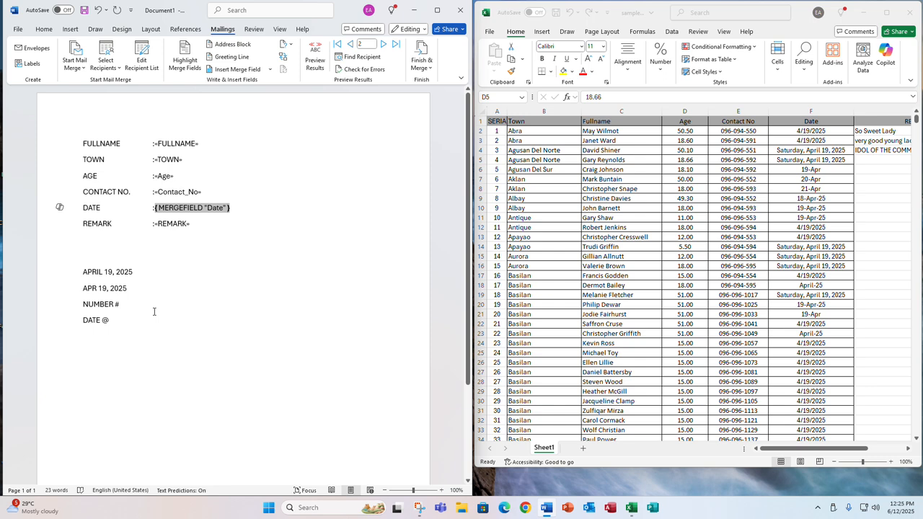
text(\)
click(67, 277)
click(91, 278)
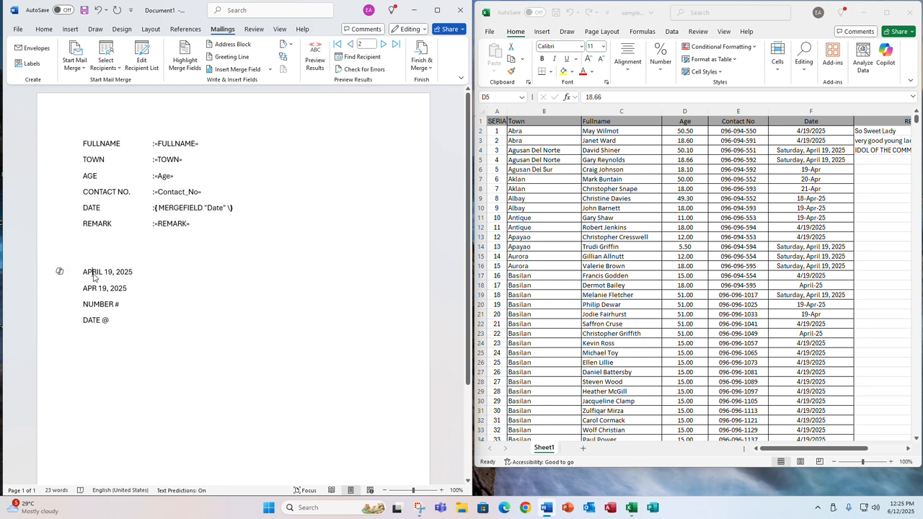
click(232, 208)
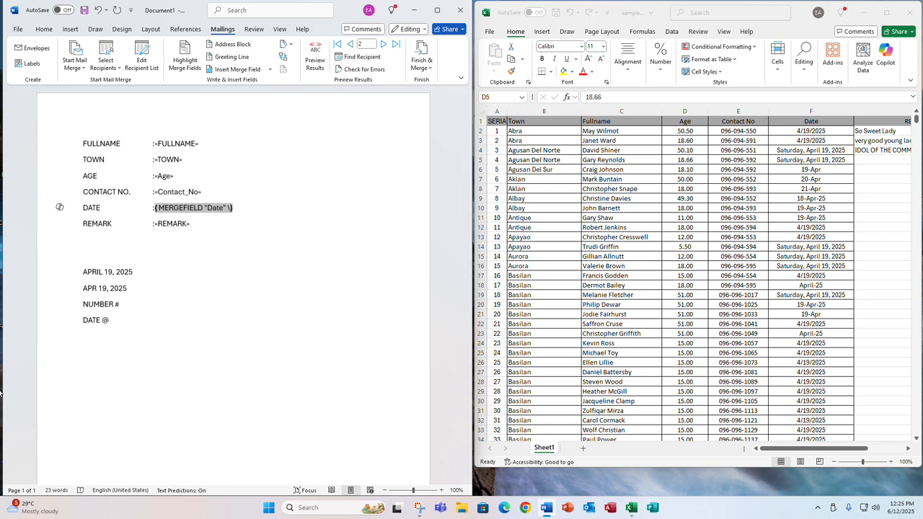
text(\@)
text( "")
text(mmmm)
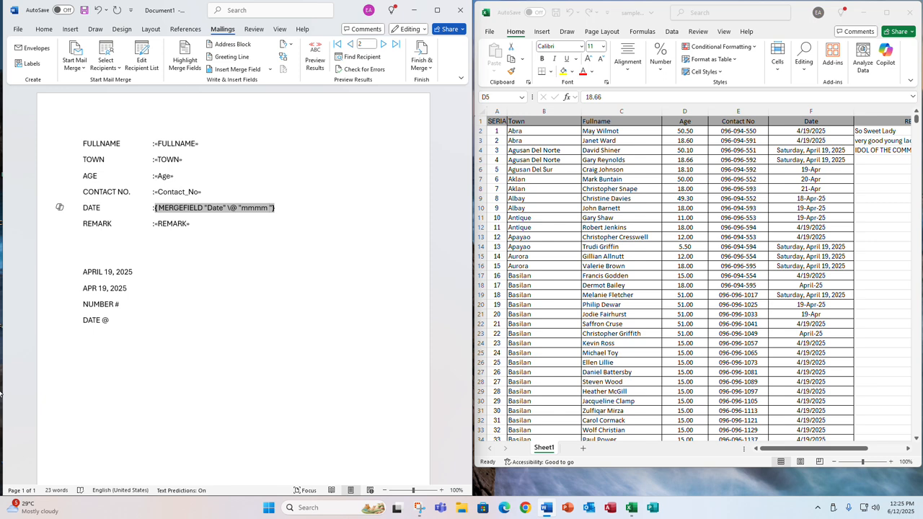
text(dd, yyyy)
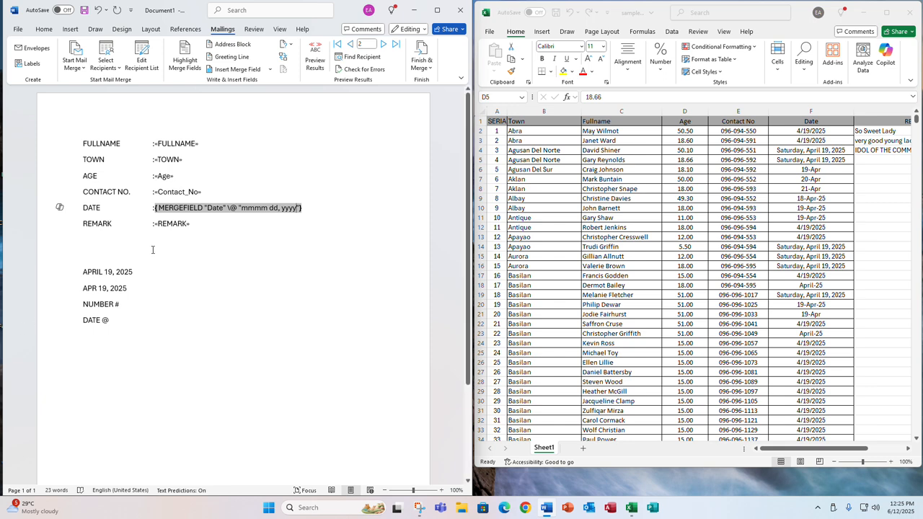
Preview the merge results and examine how record 2's date is formatted
click(315, 61)
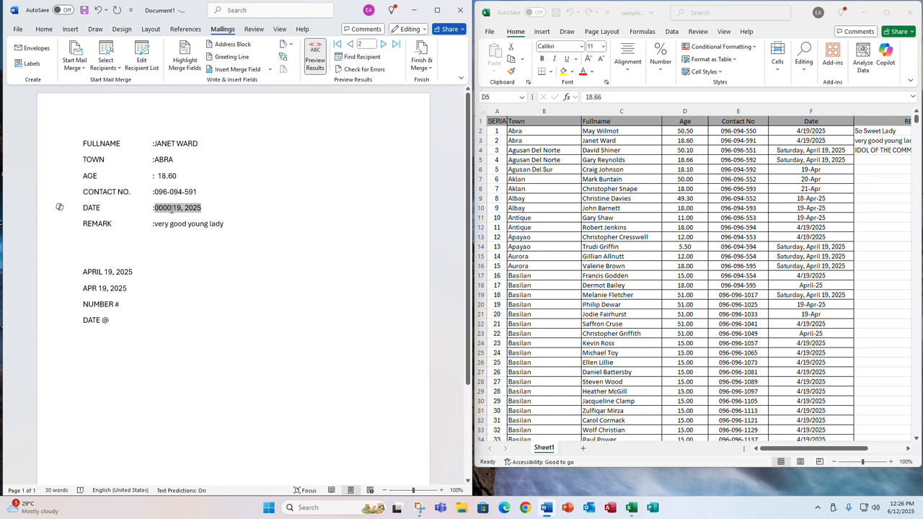
double_click(170, 210)
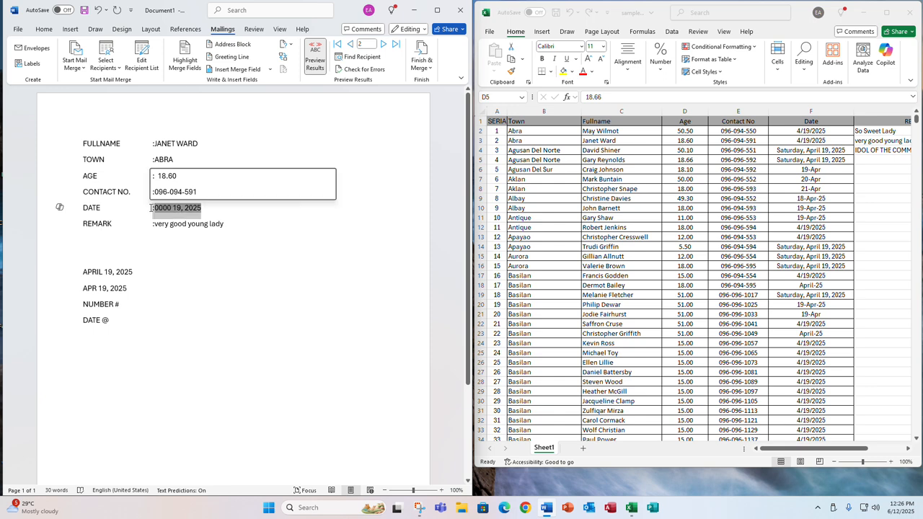
click(201, 220)
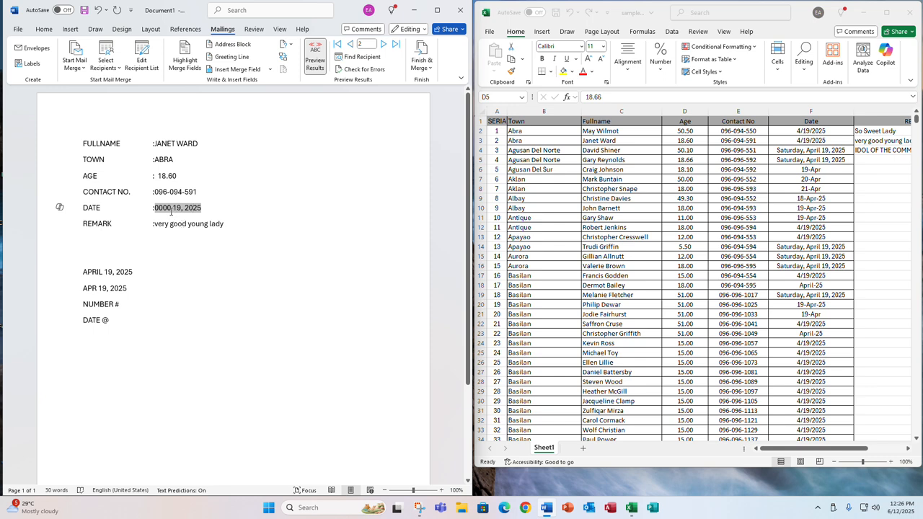
Rewrite the date format in the Date field's code in capitals as "MMMM DD, YYYY" and refresh the merge preview
right_click(171, 209)
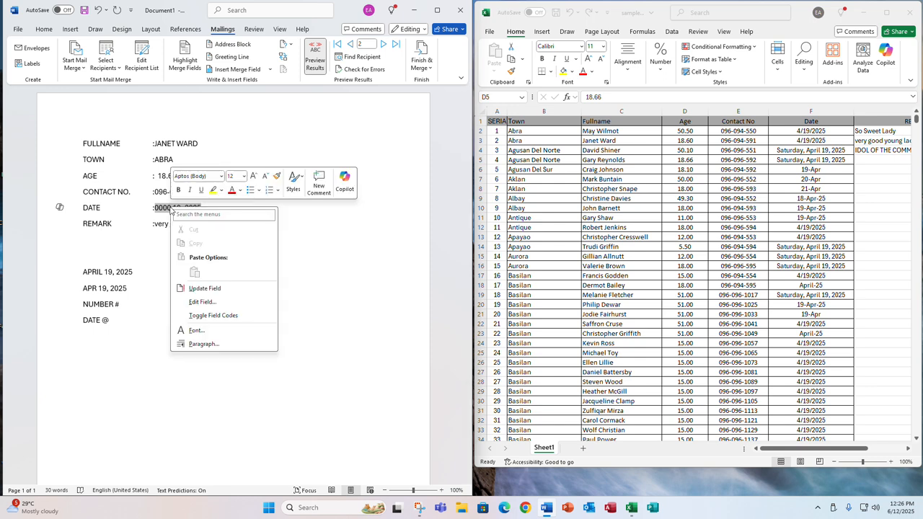
click(199, 319)
click(200, 322)
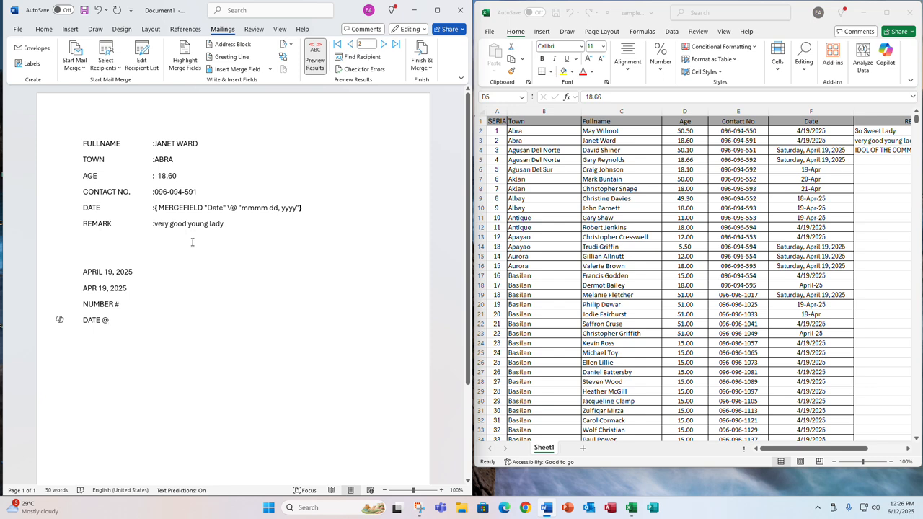
click(246, 209)
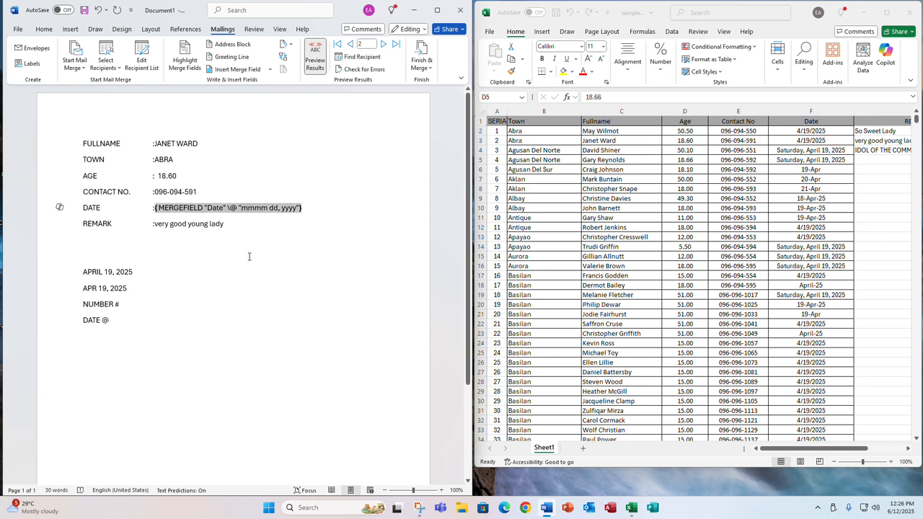
text(MMMM)
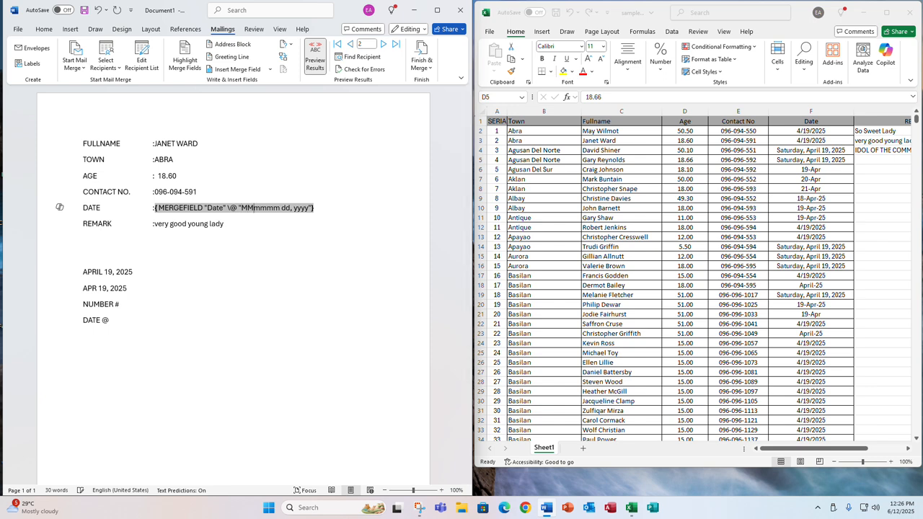
key(Delete)
key(Delete)
key(Delete)
key(Delete)
key(Delete)
text(DD)
key(Delete)
key(Delete)
key(Right)
text(YYYY)
key(Delete)
key(Delete)
key(Delete)
key(Delete)
click(315, 60)
click(315, 62)
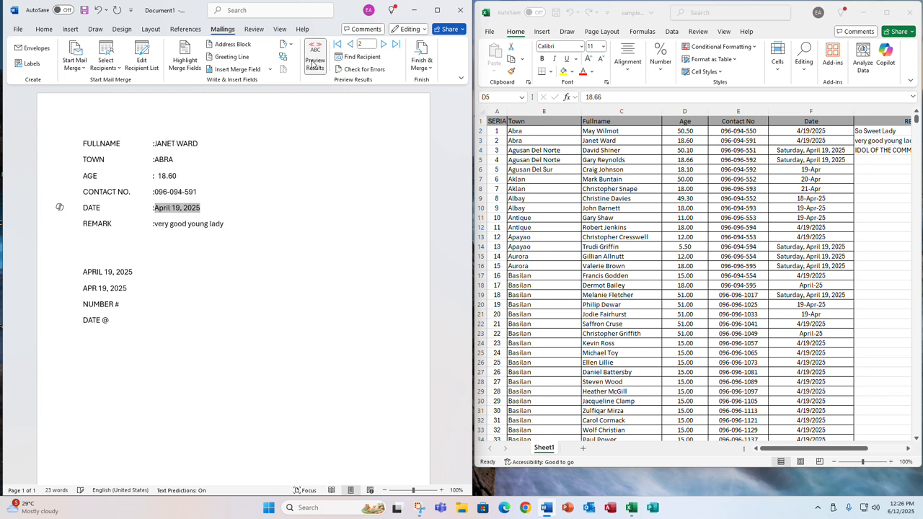
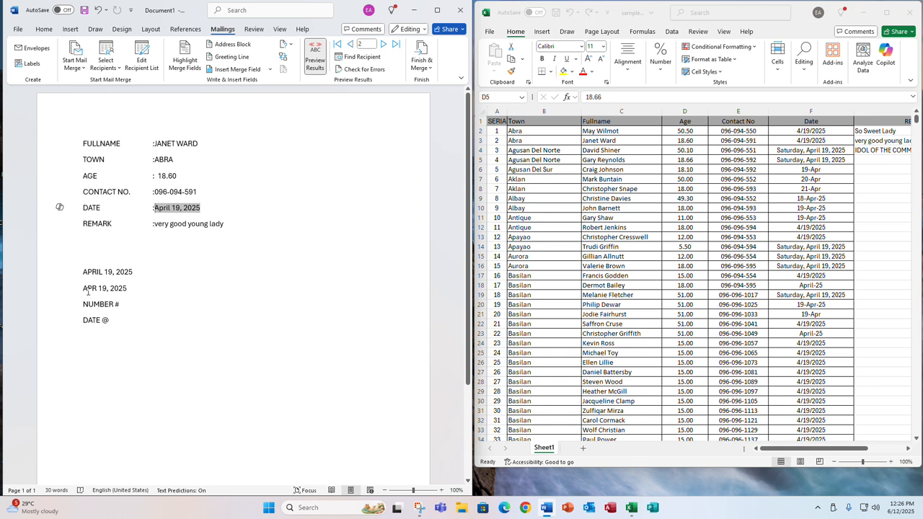
Shorten the month in the Date field's code so the format is "MMM DD, YYYY" and refresh the merge preview
right_click(159, 205)
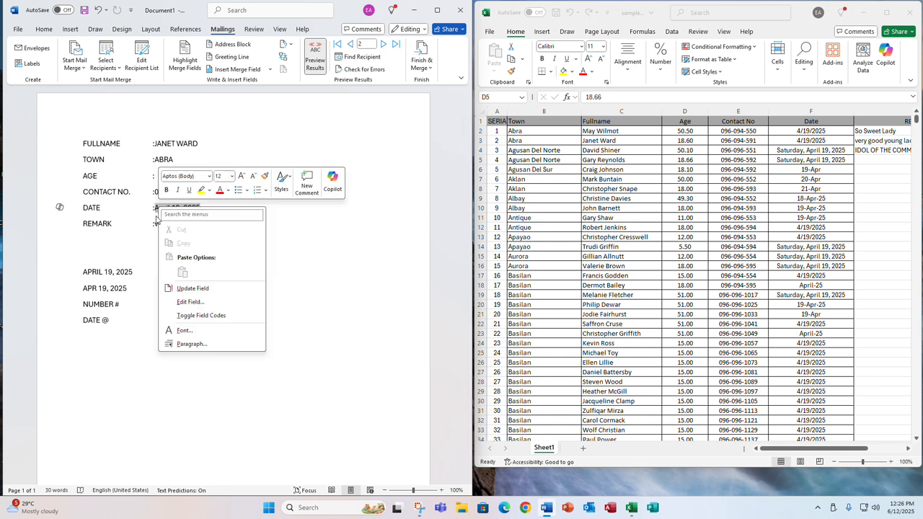
click(187, 315)
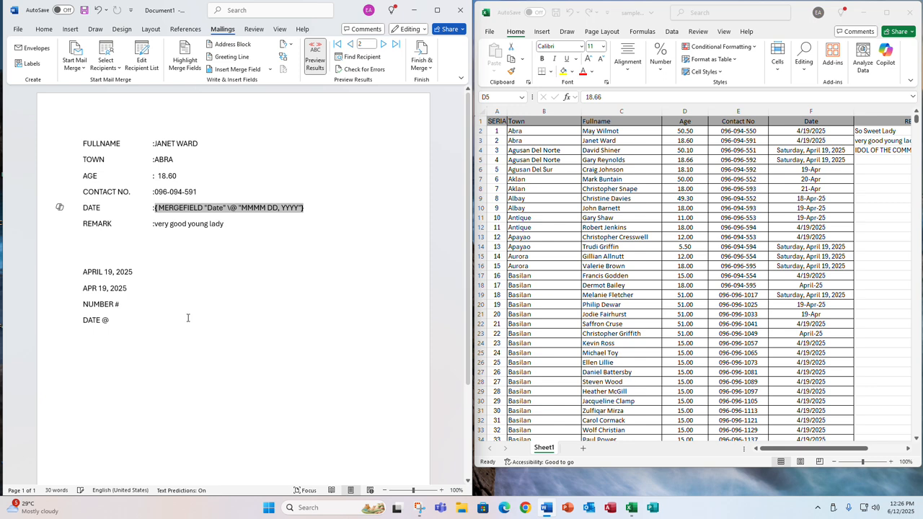
click(252, 209)
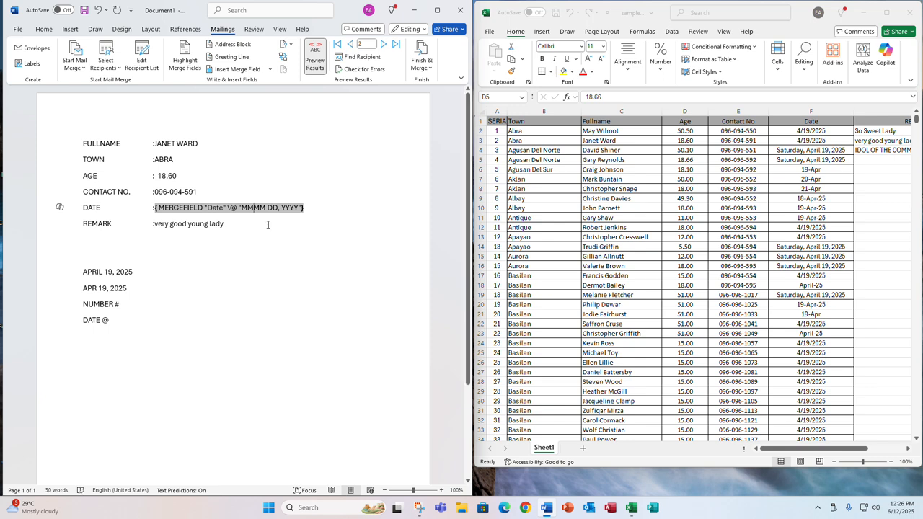
key(BackSpace)
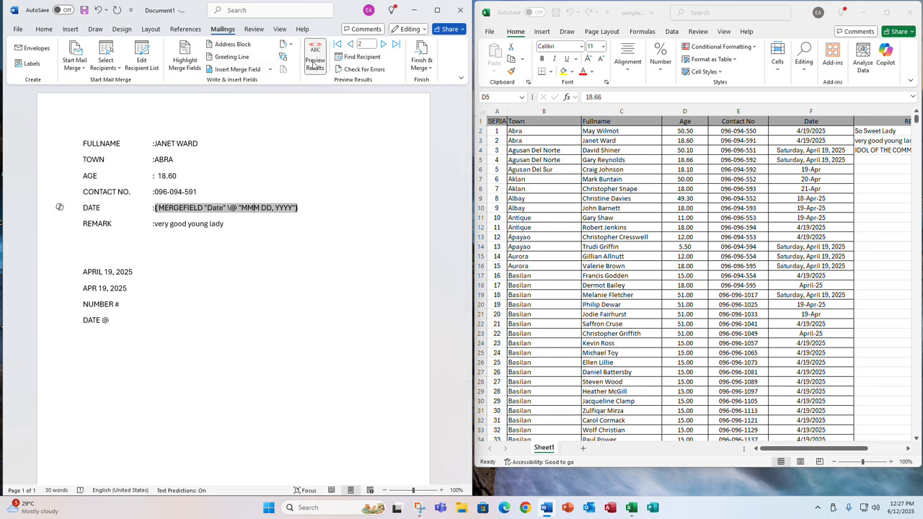
click(315, 60)
click(315, 63)
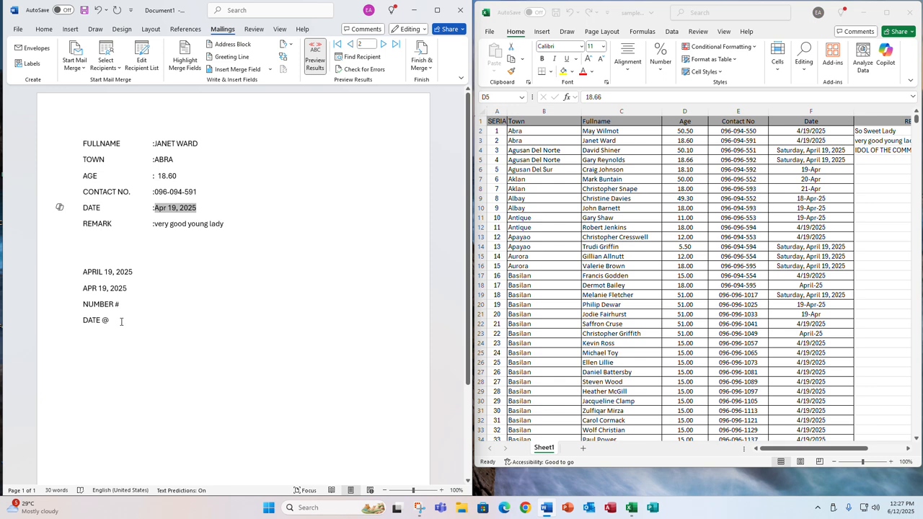
Add a backslash at the end of the "DATE @" note and before the # in the "NUMBER #" note
click(121, 322)
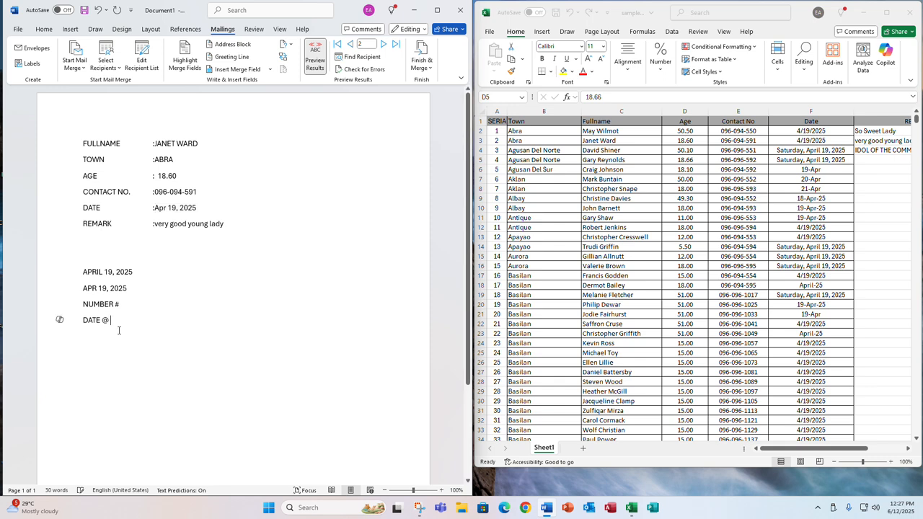
text(\)
click(103, 322)
click(124, 306)
key(Left)
text(\)
Examine the format options in the Fullname field's properties and close them without changes
click(168, 148)
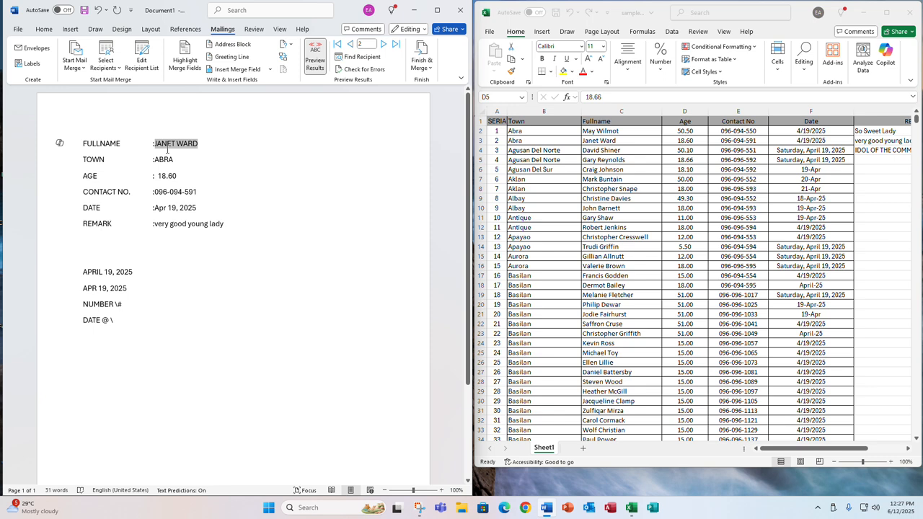
right_click(167, 147)
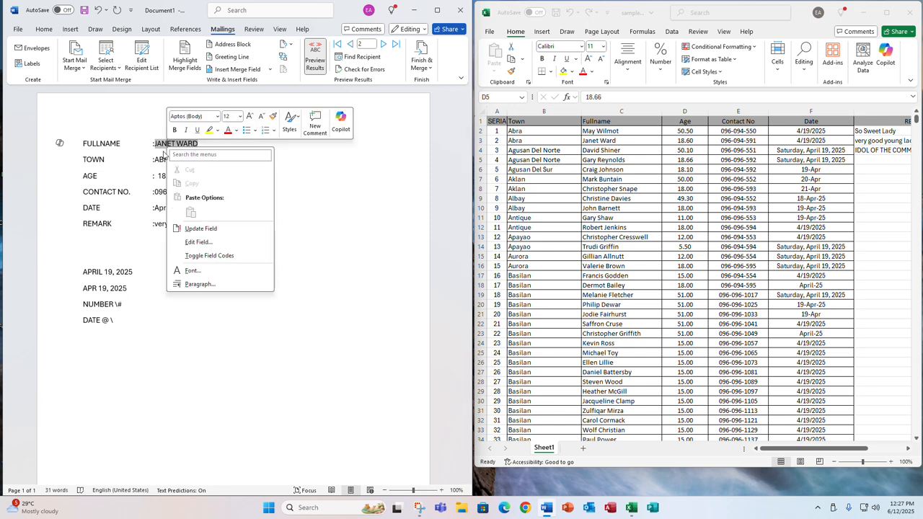
click(191, 248)
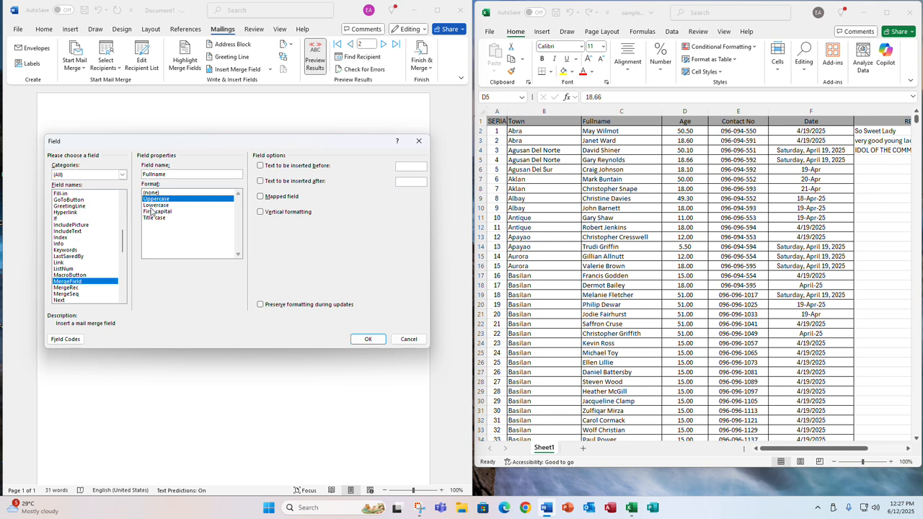
click(408, 339)
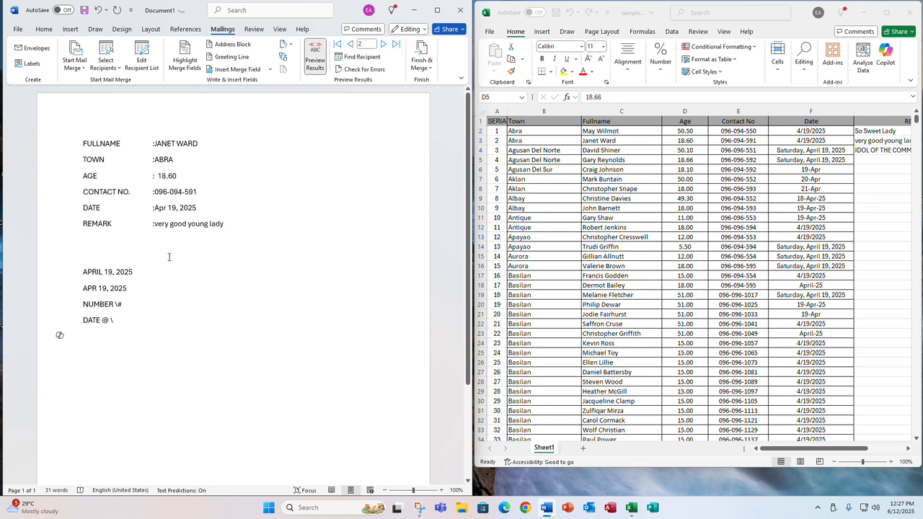
Add the uppercase switch \* UPPER to the Remark field's code and refresh the merge preview
click(156, 223)
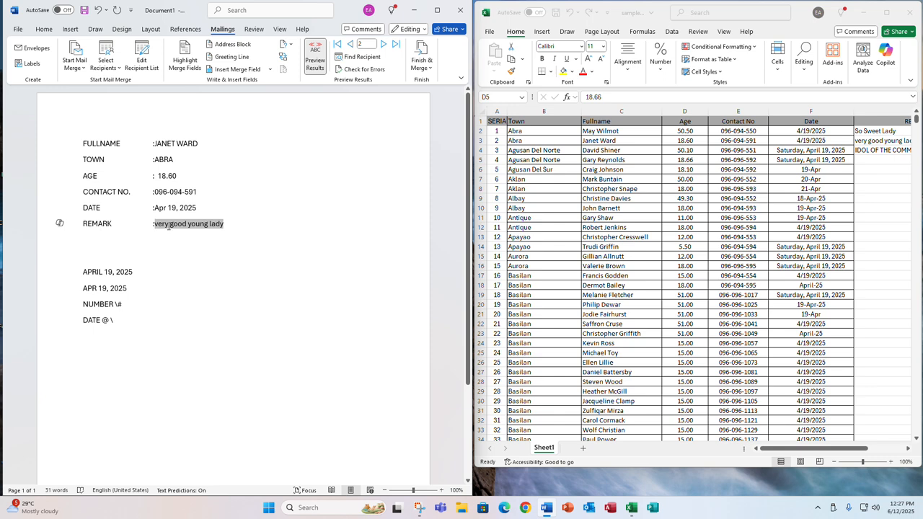
click(315, 59)
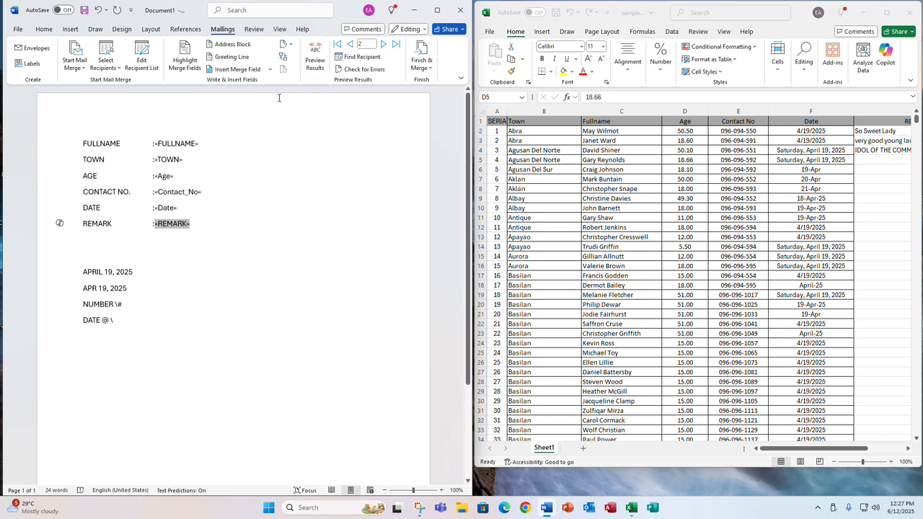
click(315, 59)
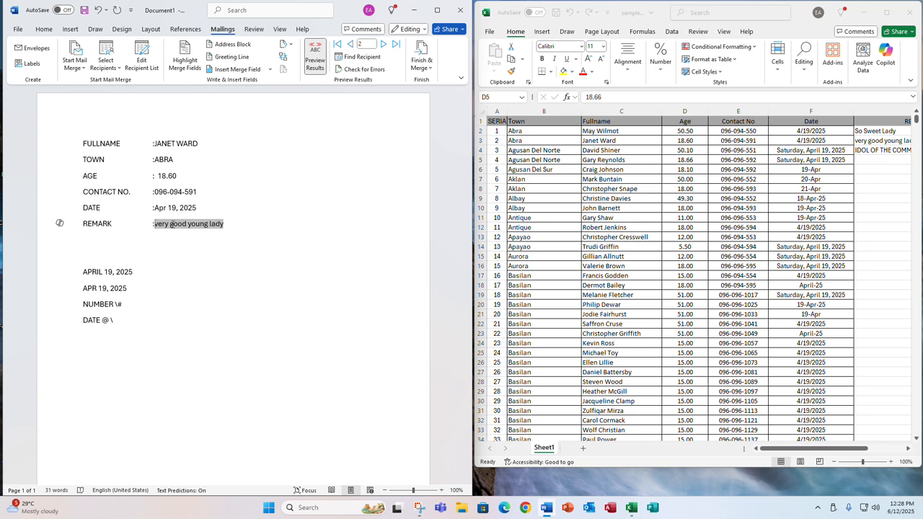
right_click(172, 224)
click(172, 226)
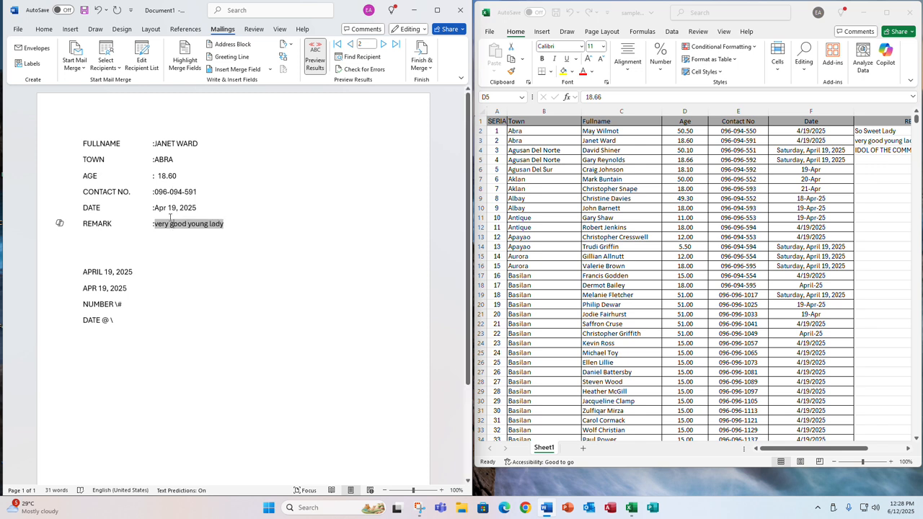
click(315, 56)
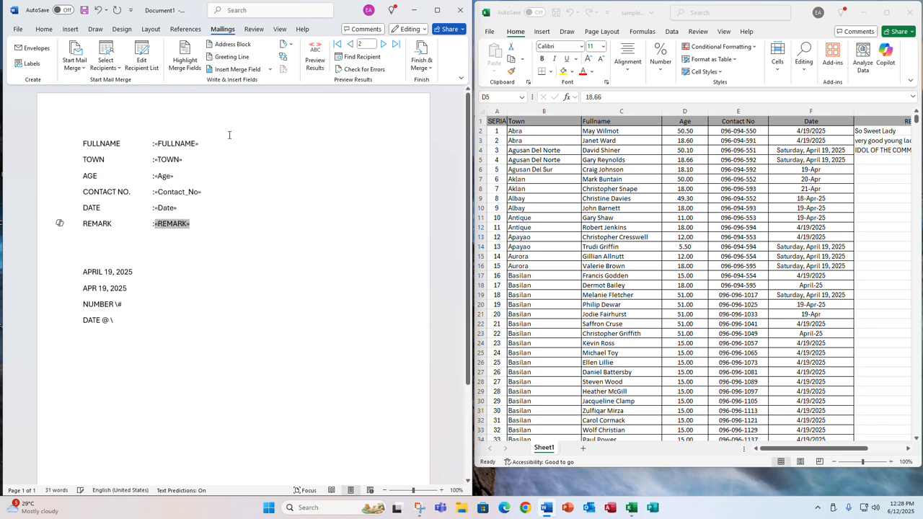
right_click(173, 226)
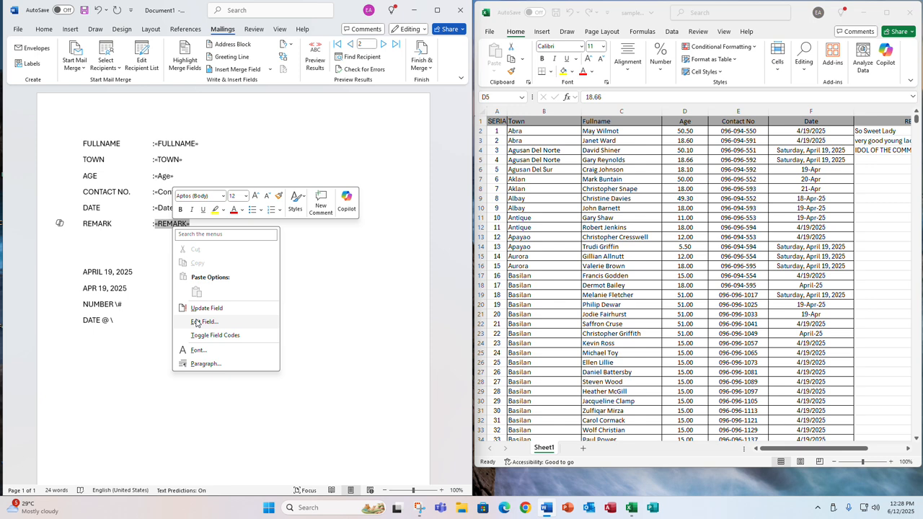
click(200, 335)
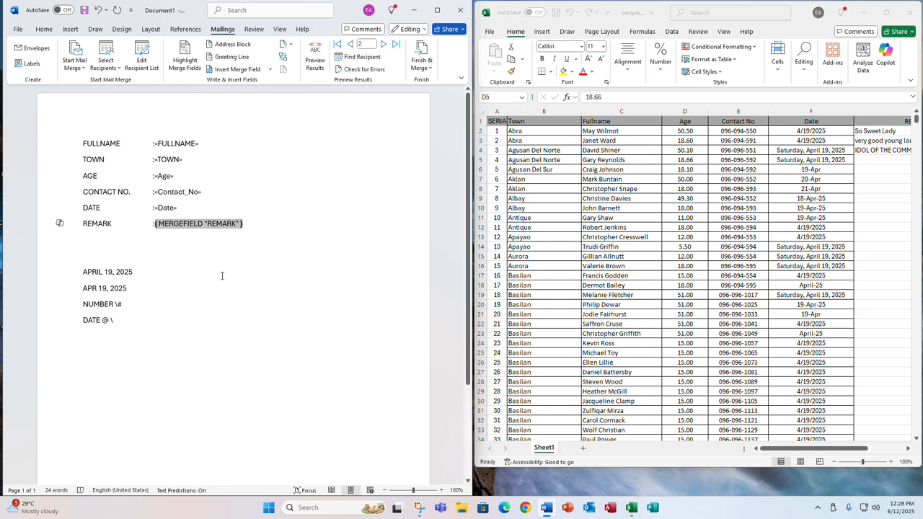
text(\*)
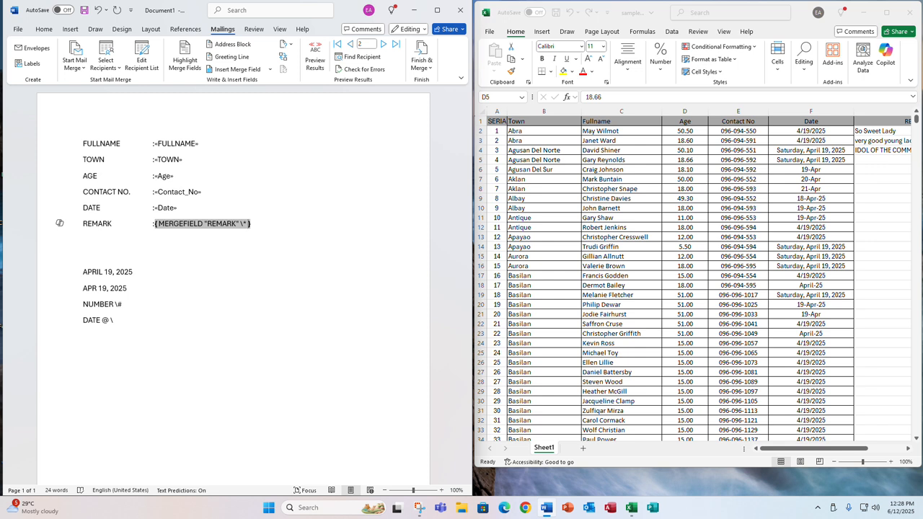
text( UPPER)
key(BackSpace)
key(BackSpace)
key(BackSpace)
key(BackSpace)
key(BackSpace)
text(CAPS)
key(BackSpace)
key(BackSpace)
key(BackSpace)
key(BackSpace)
text(UPPERE)
key(BackSpace)
click(176, 270)
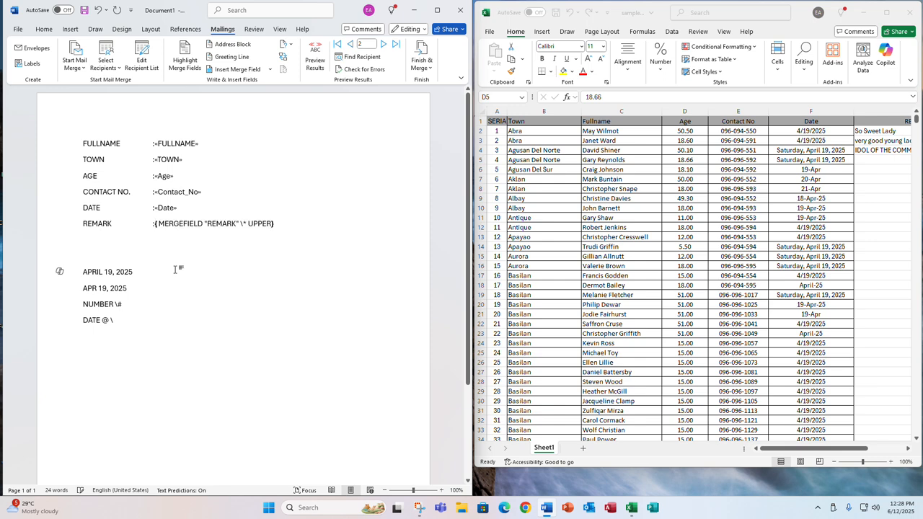
click(316, 64)
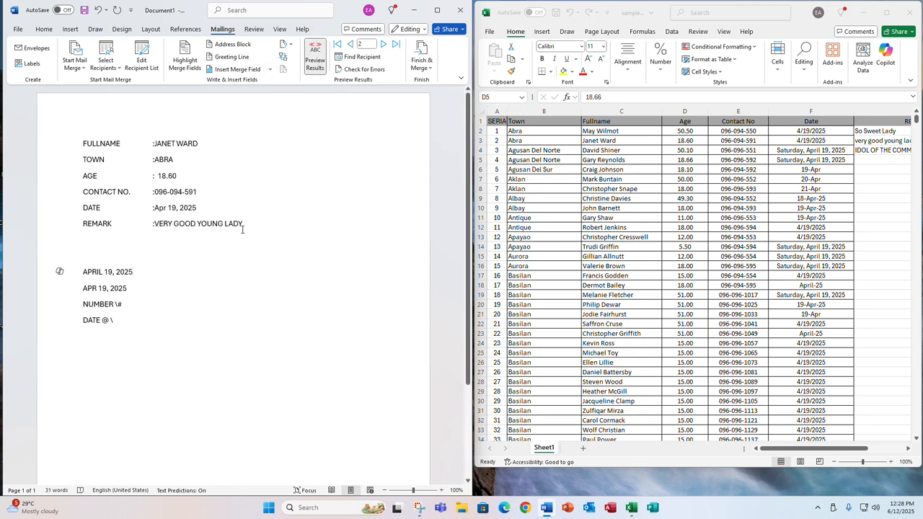
Replace the UPPER switch in the Remark field's code with FIRSTCAP and refresh the merge preview
right_click(312, 68)
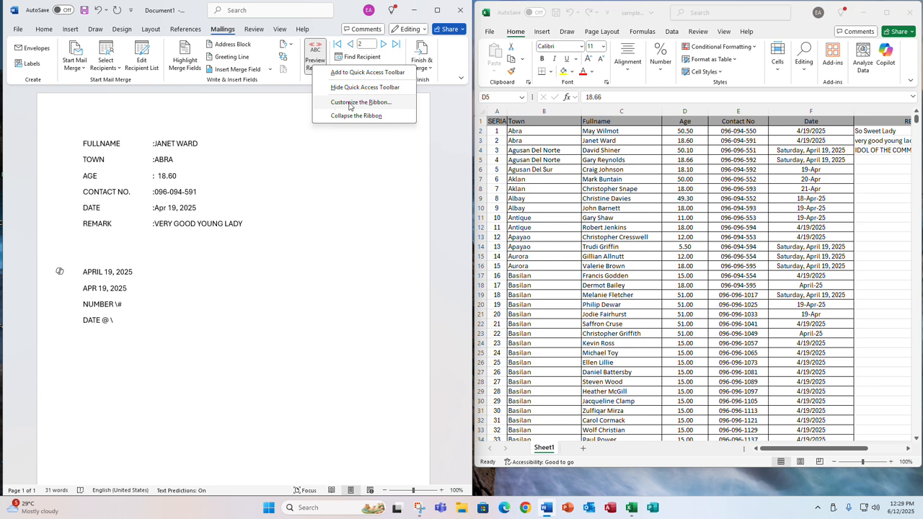
click(176, 232)
click(315, 57)
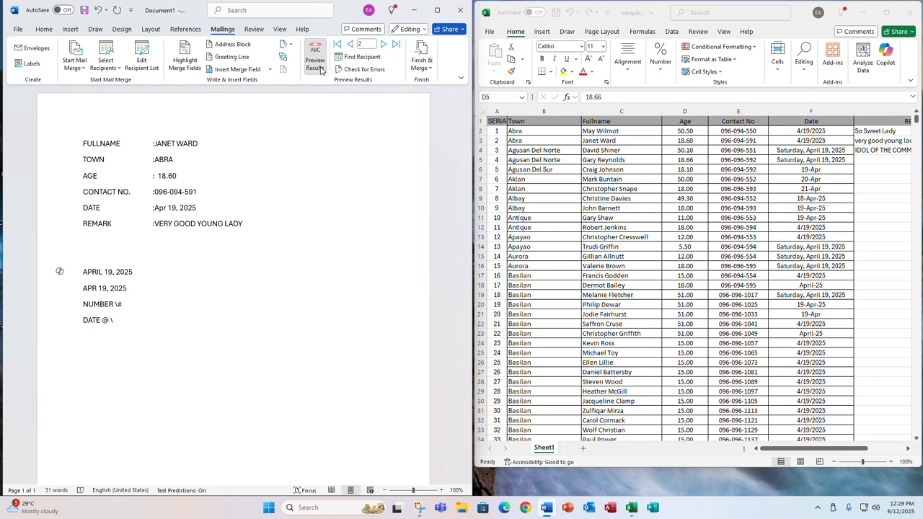
click(171, 224)
right_click(171, 224)
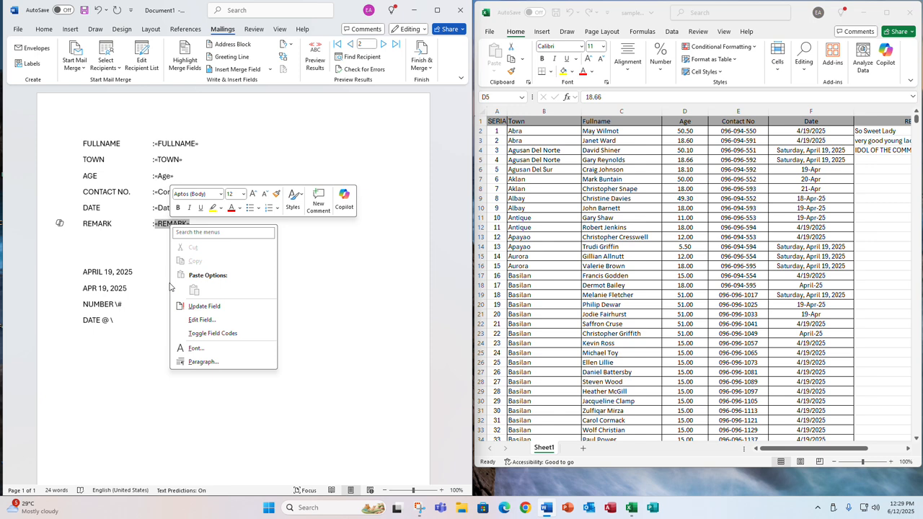
click(203, 334)
click(249, 226)
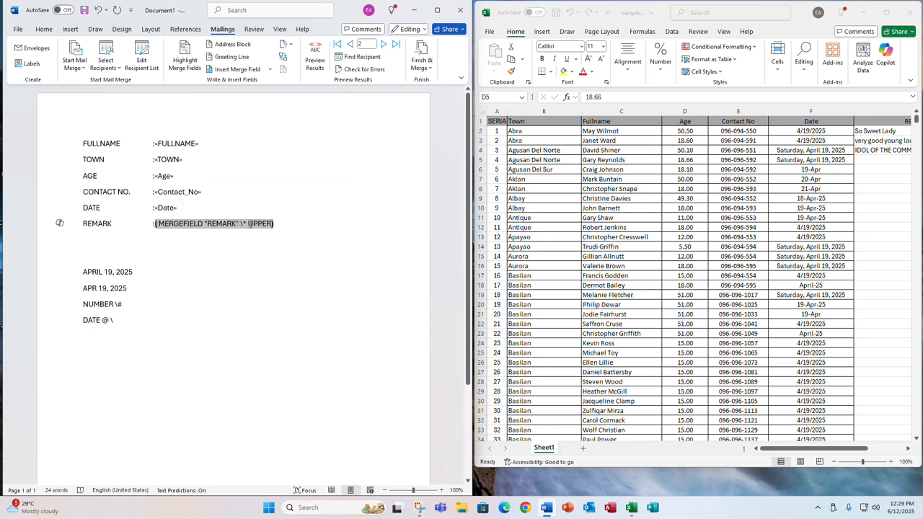
key(Delete)
key(Delete)
key(Delete)
key(Delete)
key(Delete)
text(FIRS)
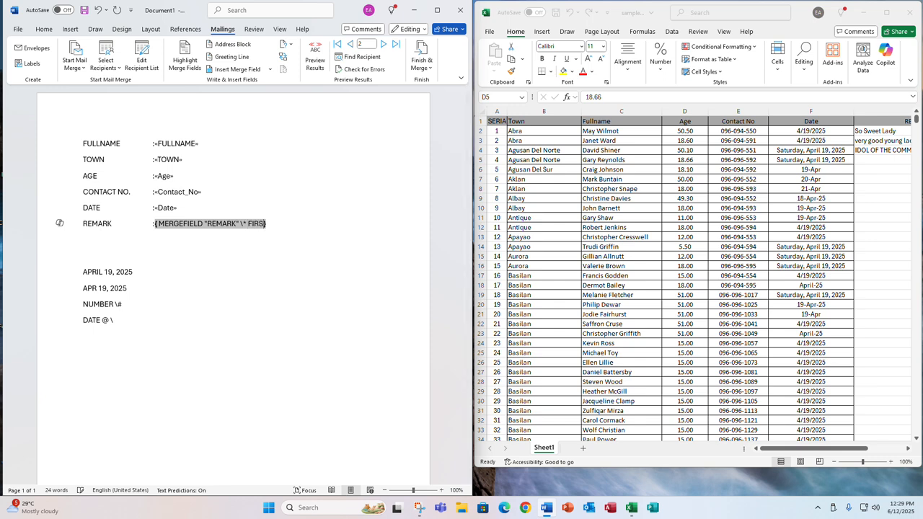
text(TCAP)
click(219, 237)
click(313, 67)
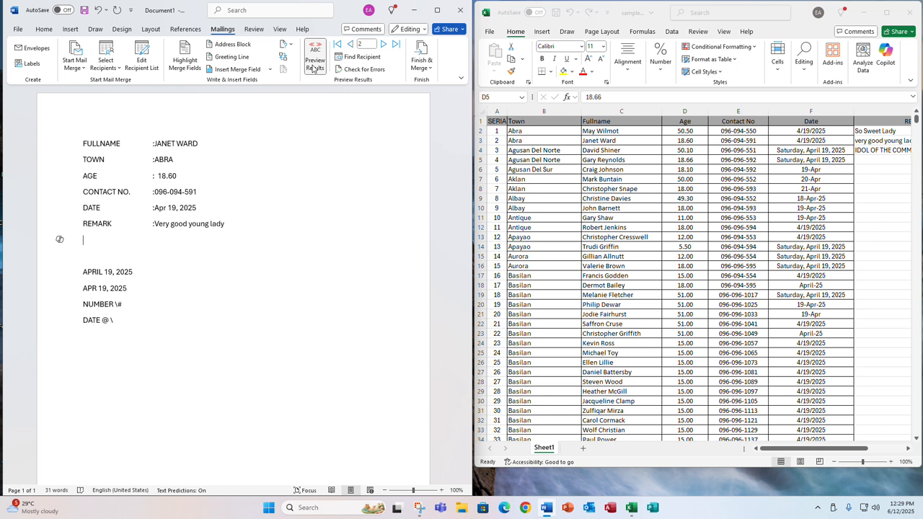
Add blank lines below the merge fields and write the note "\* UPPER – for capital letters"
key(Return)
key(Return)
key(Return)
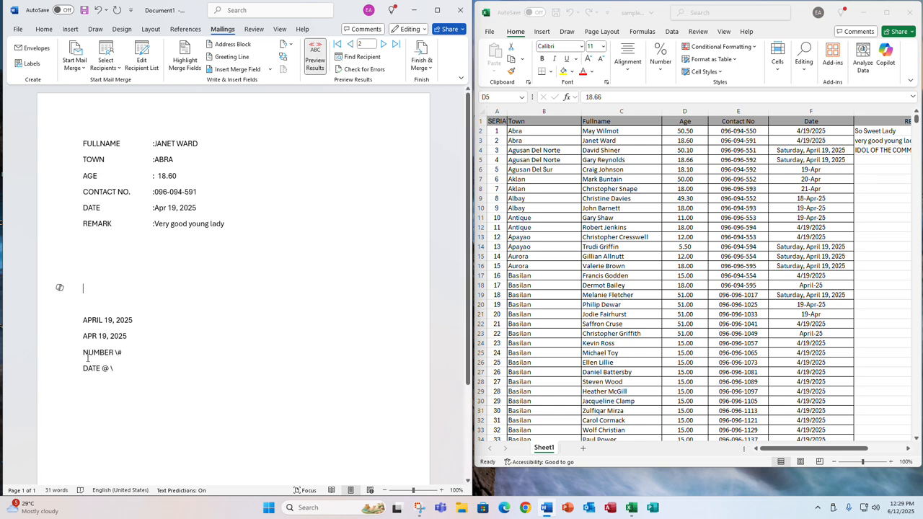
text(\)
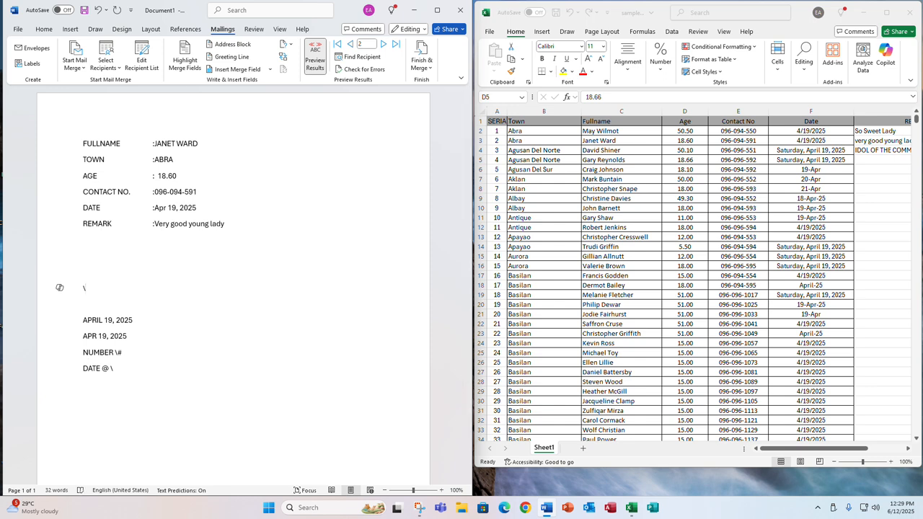
text(* up)
key(BackSpace)
key(BackSpace)
text(UPPER FOR)
key(BackSpace)
key(BackSpace)
key(BackSpace)
key(BackSpace)
text(- PARA)
key(BackSpace)
key(BackSpace)
key(BackSpace)
key(BackSpace)
text(for )
text(captila)
text( let)
key(BackSpace)
key(BackSpace)
key(BackSpace)
key(BackSpace)
key(BackSpace)
key(BackSpace)
key(BackSpace)
key(BackSpace)
text(ital letters)
key(Return)
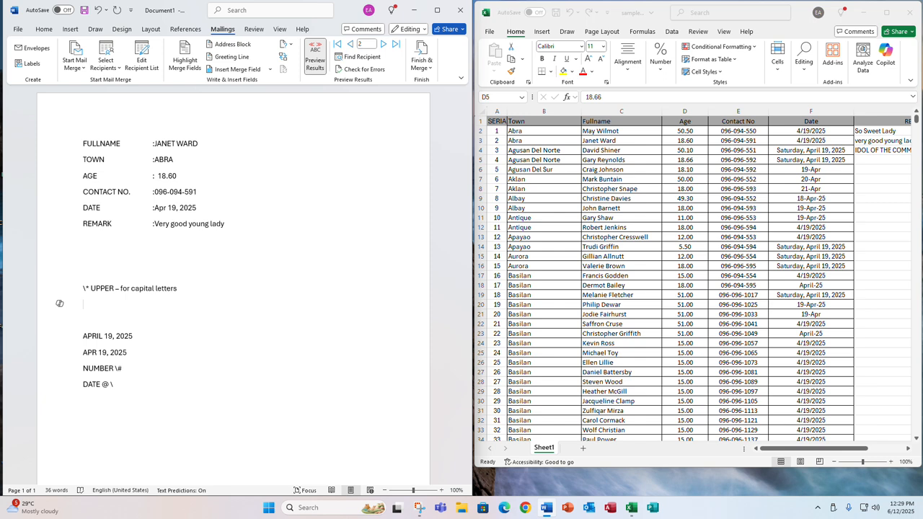
Write the note "\* FIRSTCAP – for first capital of all words" under the UPPER note, followed by blank lines
text(\)
text(*)
text( FIRSTCAP)
text( - FOR)
key(BackSpace)
key(BackSpace)
key(BackSpace)
key(BackSpace)
text(for first capital of )
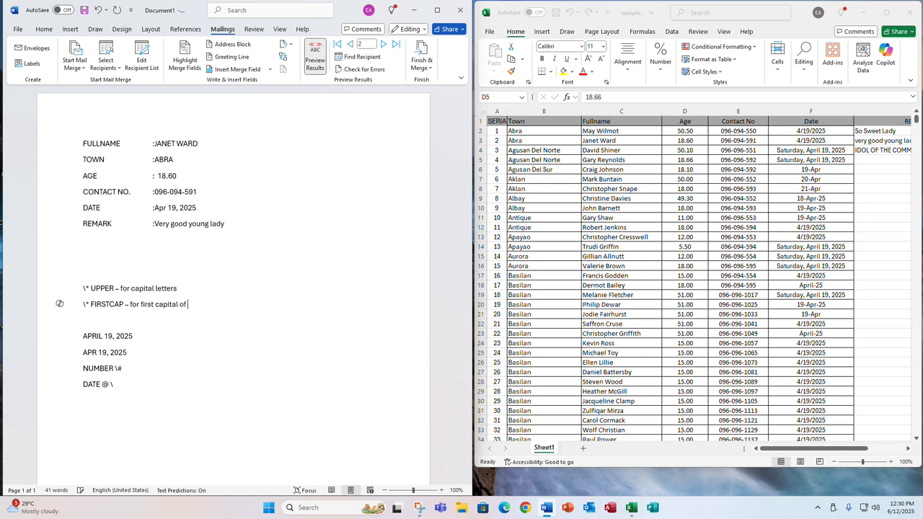
text(all words)
key(Return)
key(Return)
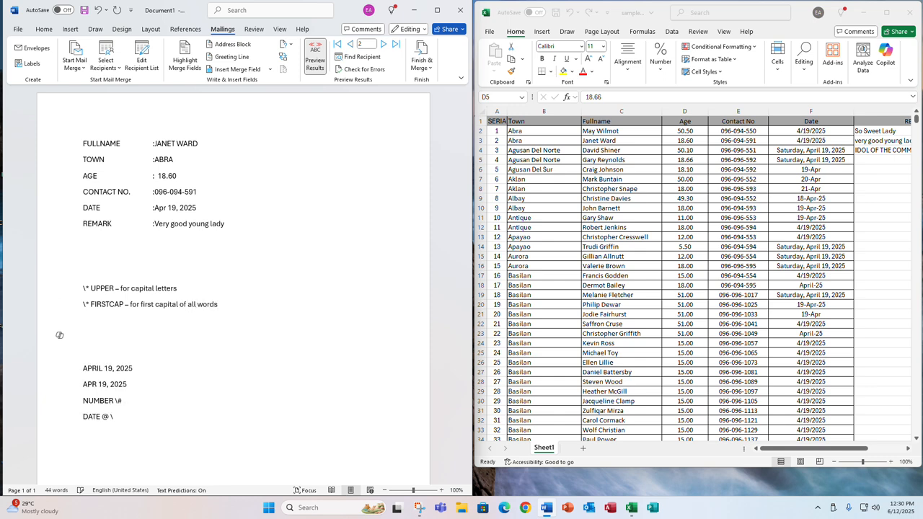
Add the heading "CHARACTER TYPE" above the text-case notes and "NUMBER TYPE" below them
click(60, 271)
text(CHARACTER TYPE)
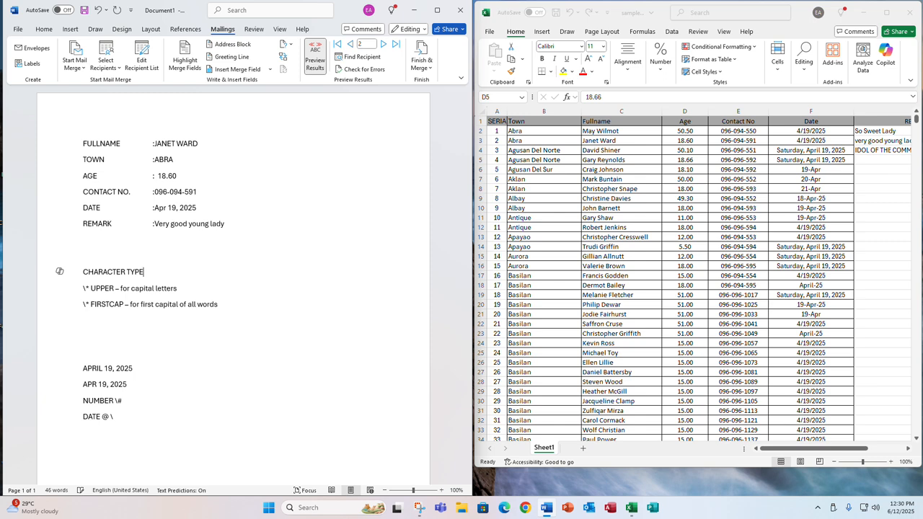
key(Down)
key(Down)
key(Down)
key(Down)
key(Down)
text(NUMBER TYPE)
key(Return)
Delete the old date examples and the NUMBER and DATE notes below the "NUMBER TYPE" heading
key(shift+Down)
key(shift+Down)
key(shift+Down)
key(shift+Down)
key(shift+Down)
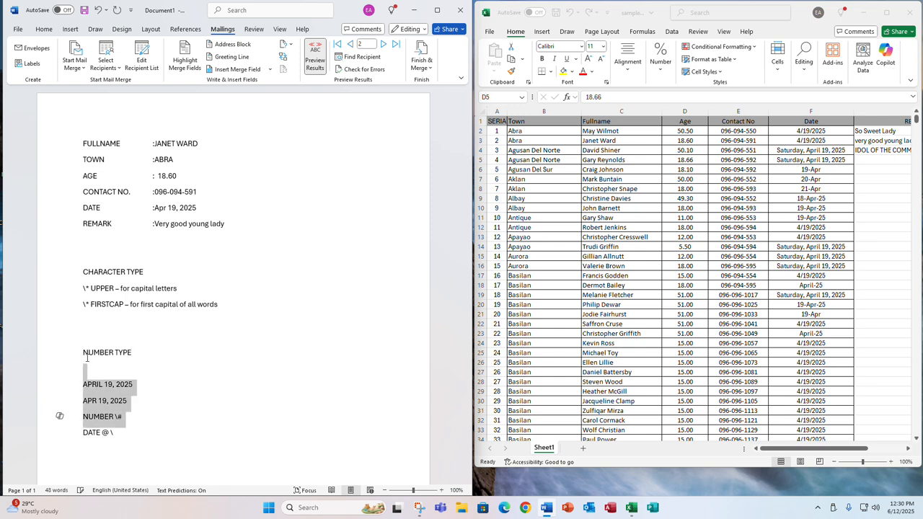
key(Delete)
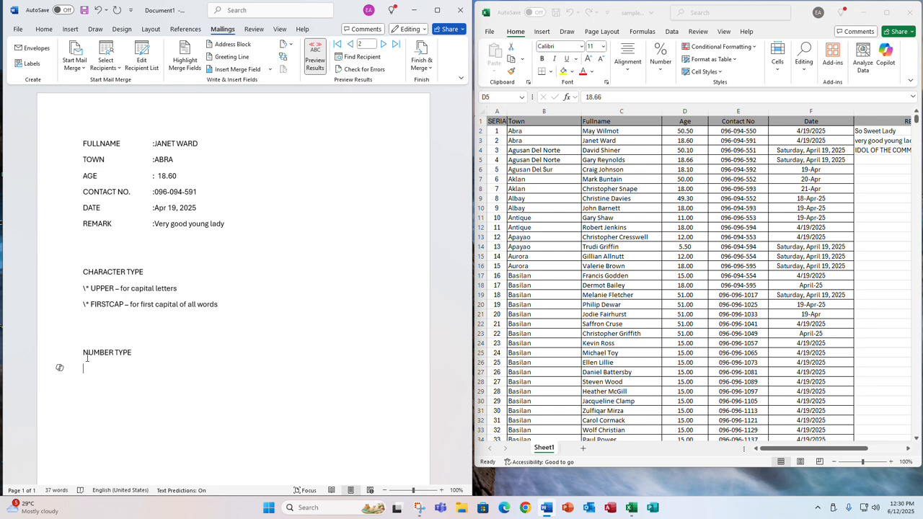
Write the numeric switch note \# "###,###.##" under the "NUMBER TYPE" heading, followed by a blank line
text(\)
text(#)
text( "")
key(Left)
text(###)
text(,###)
text(.33)
key(BackSpace)
key(BackSpace)
text(##)
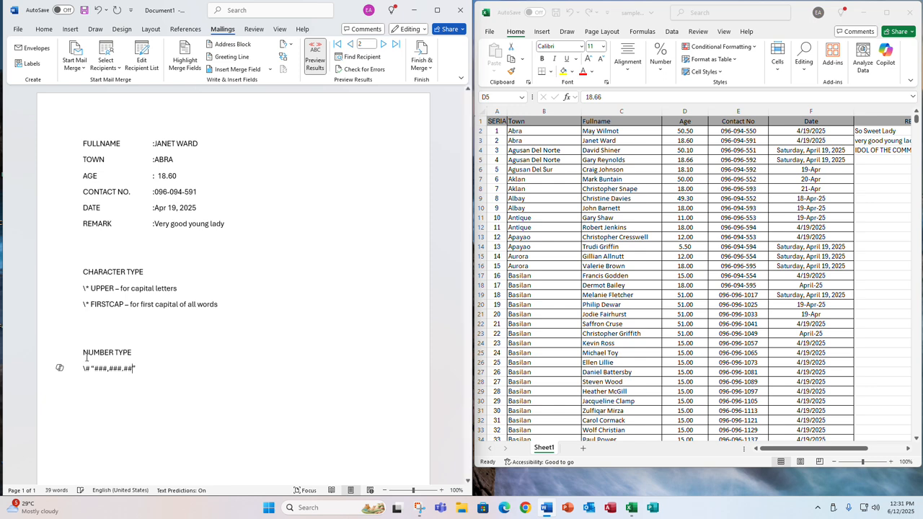
key(End)
key(Return)
key(Return)
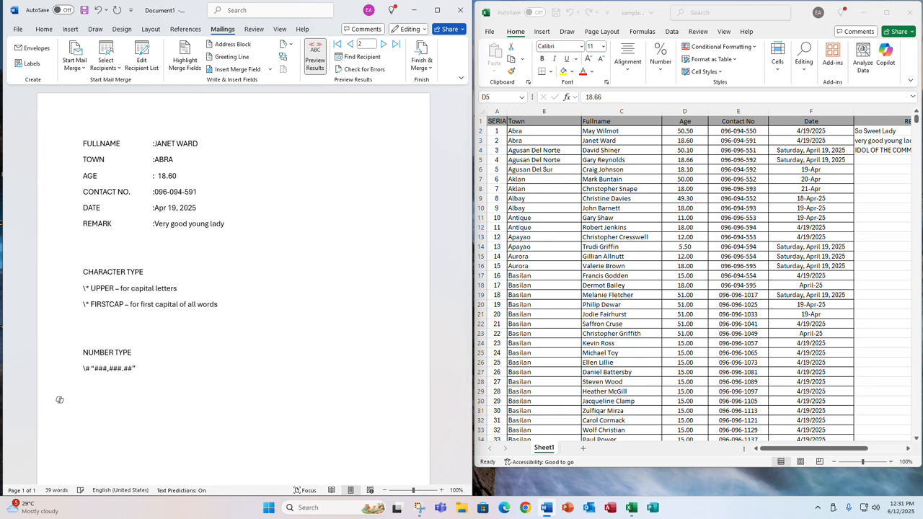
Add the heading "DATE TYPE" and under it the note \@ "MMMM DD, YYYY" = APRIL 10, 2025
text(DATE TYPE)
key(Return)
text(\)
text(@)
text( ")
text(MM)
text(MM )
text(DD, )
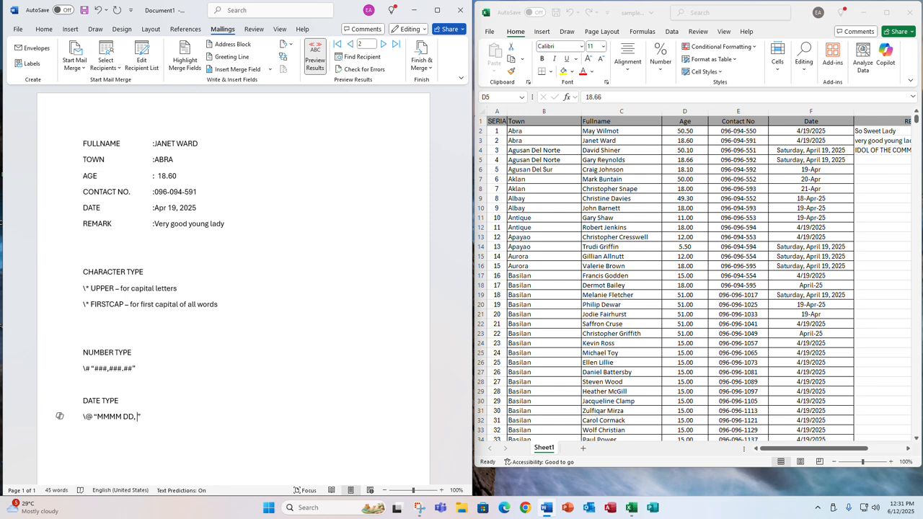
text(YYYY”)
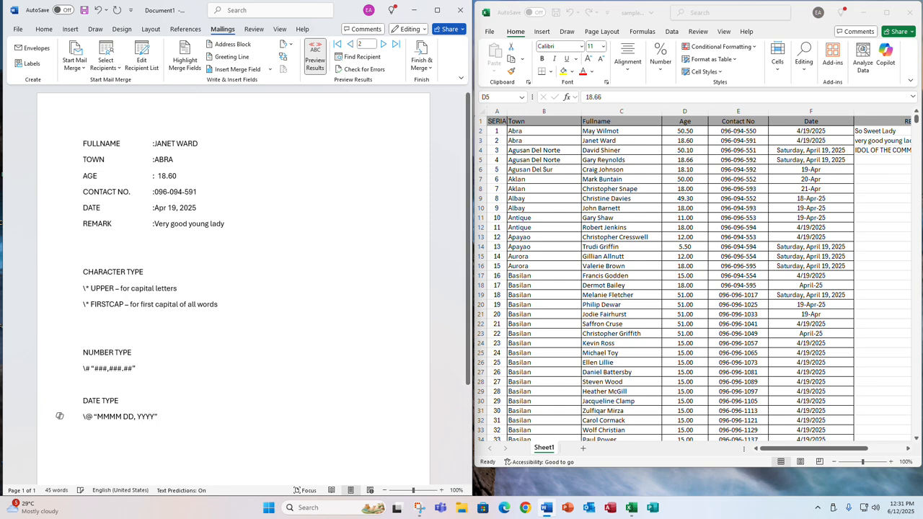
key(End)
text(= )
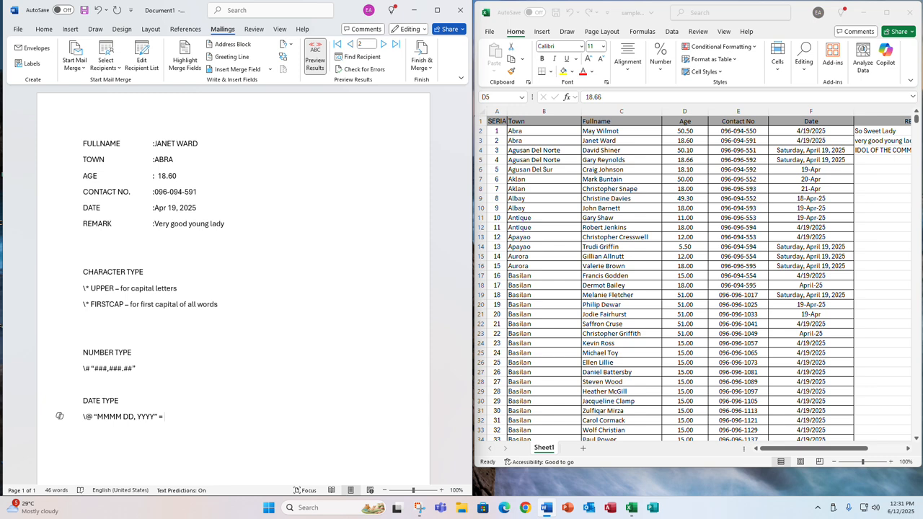
text(APRIL 10, 2025)
key(Return)
Add the short-month note \@ "MMM DD, YYYY" = APR 10, 025 below the full-month date note
text(\)
text(@)
text( "")
key(Left)
text(MMM)
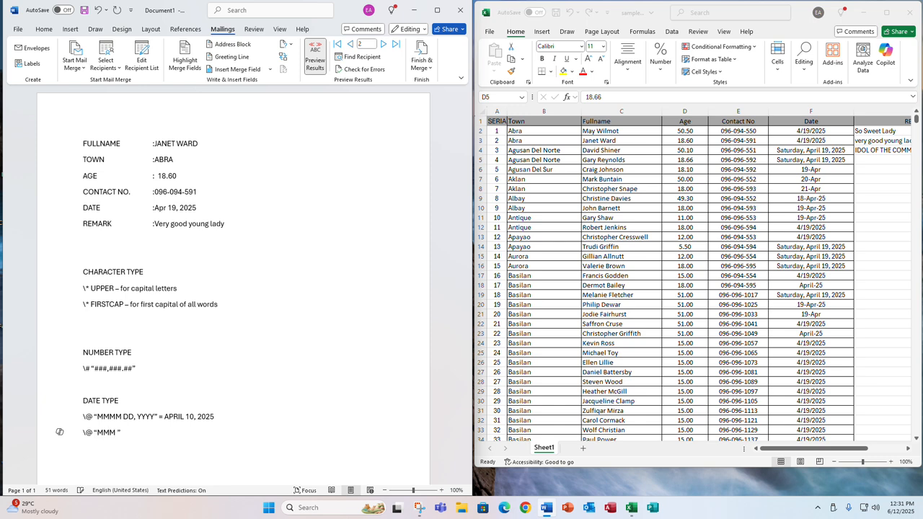
text( DD, YYYY” = APR 10, 0)
key(BackSpace)
text(025)
key(Return)
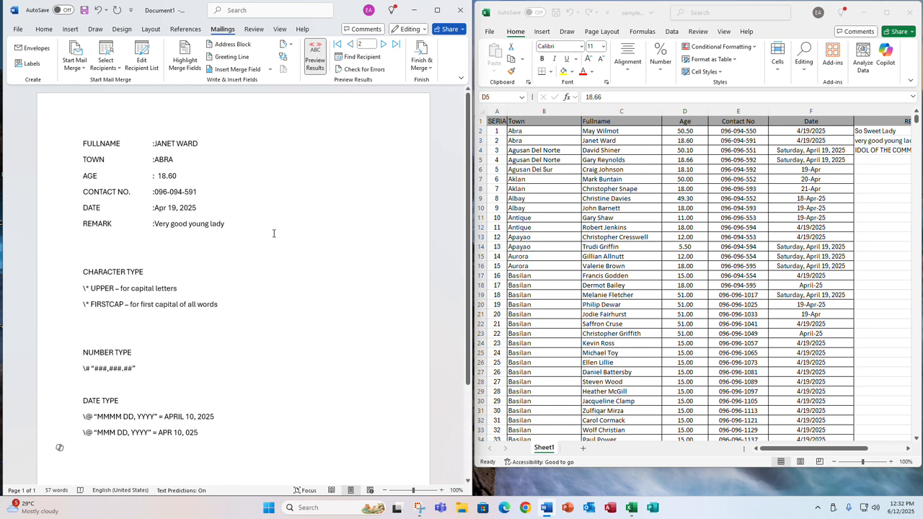
Select the document's entire content and delete it, leaving a blank page
click(183, 252)
click(105, 129)
key(ctrl+a)
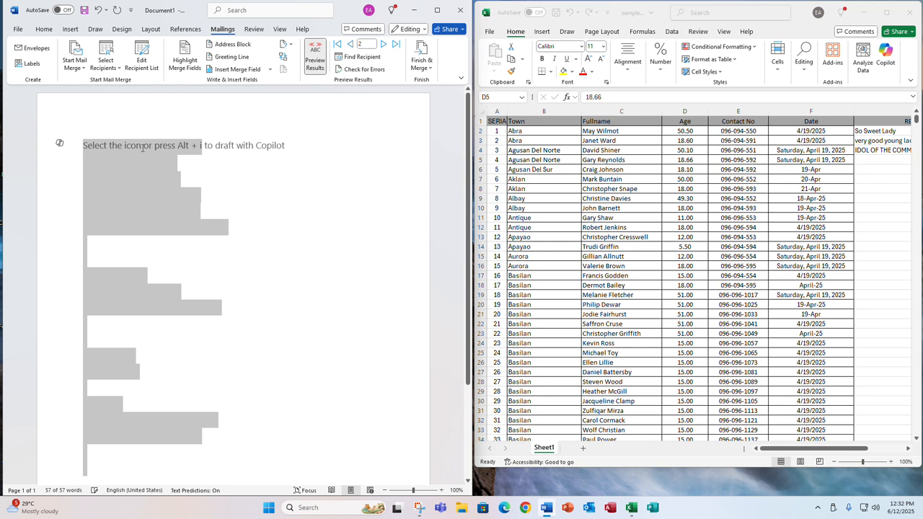
key(BackSpace)
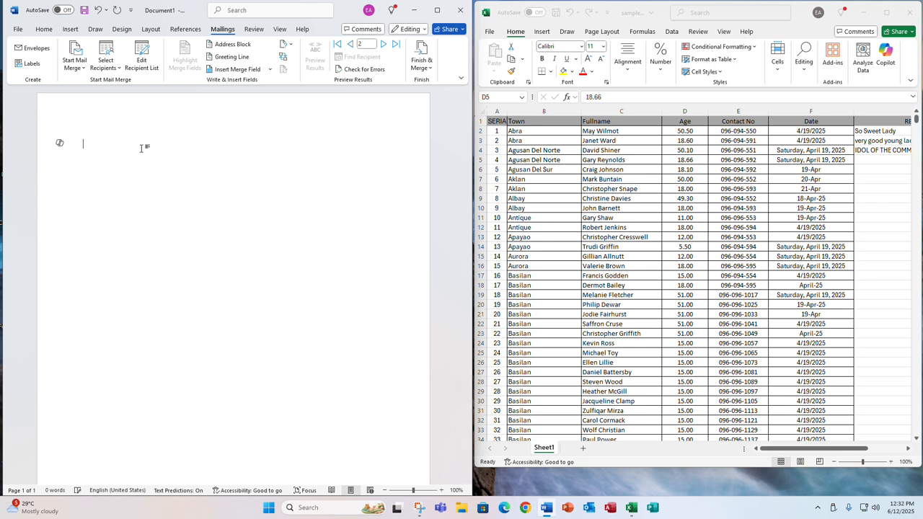
Write the line "THIS IS TO CERTIFY THAT" and under it "MR." followed by an underscore blank
text(THIS IS TO CERTIFY)
text(THAT)
key(Return)
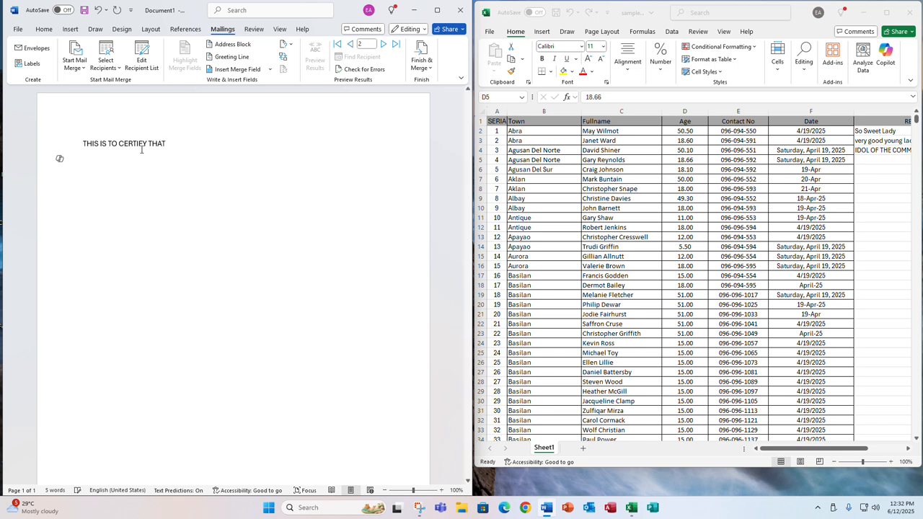
text(MR.)
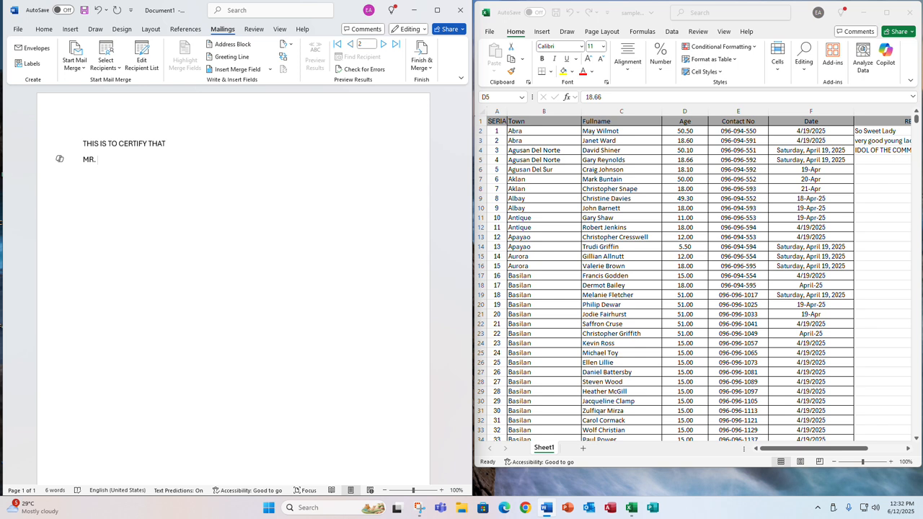
text(__________________)
key(Return)
Add a third line reading "SATISFY THE REQUIRED ____ NUMBER OF HOURS"
text(SATISY)
key(BackSpace)
text(FY THE REQUIRED N)
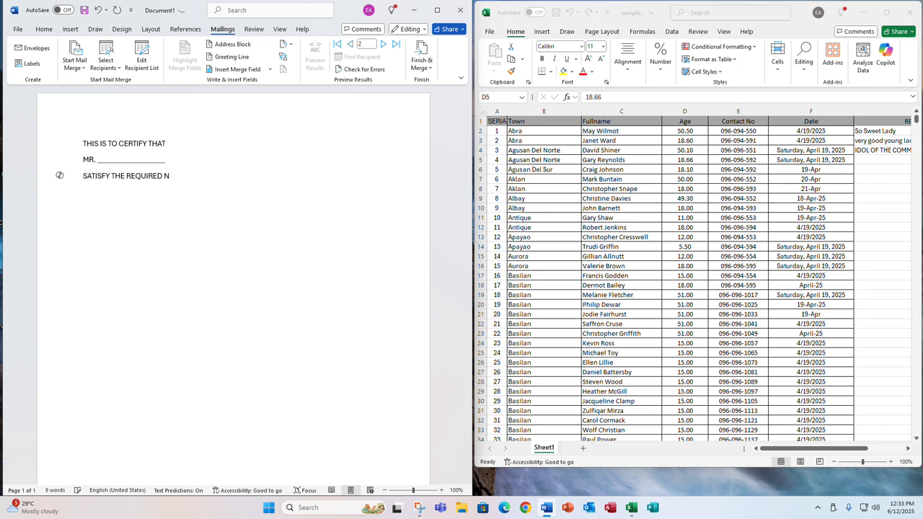
text(UMBER)
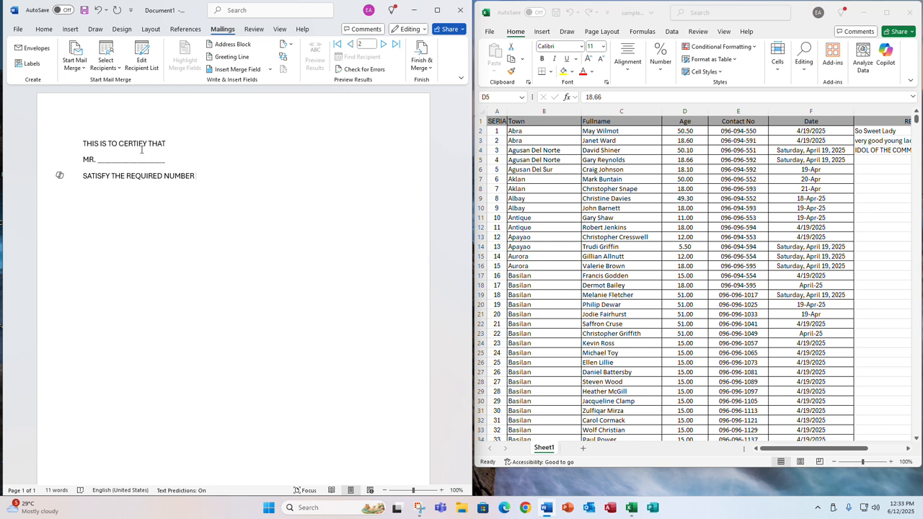
key(Left)
key(Left)
key(Left)
text(____)
key(End)
text(OF HOURS)
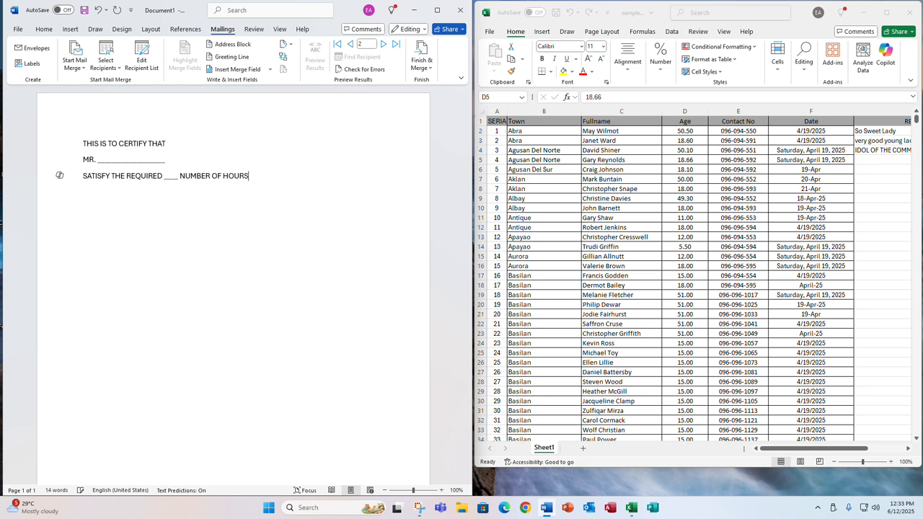
Add a fourth line reading "ON" followed by an underscore blank and a period, ending with a new paragraph
key(Return)
text(O)
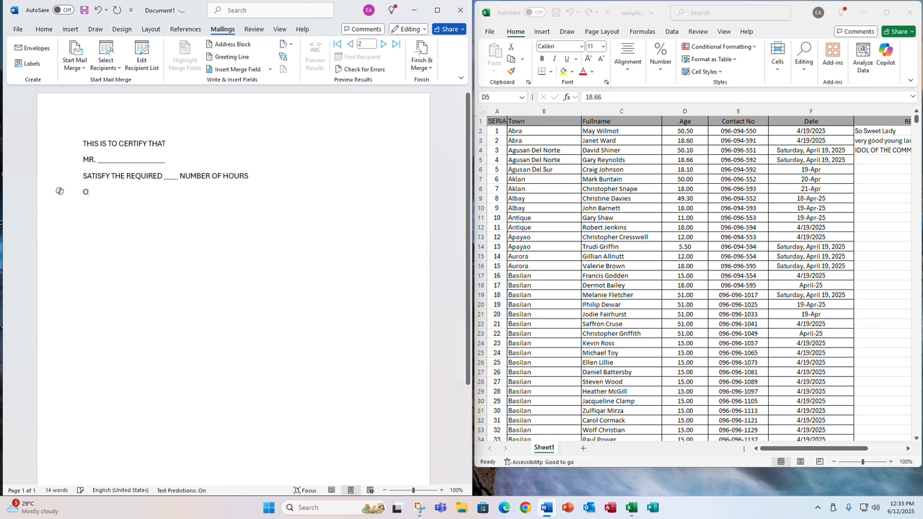
text(N)
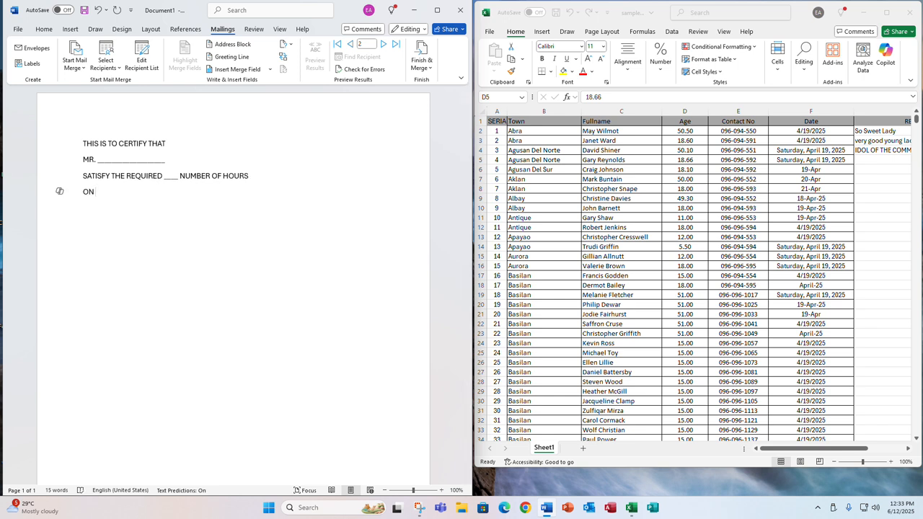
text( ________________.)
key(Return)
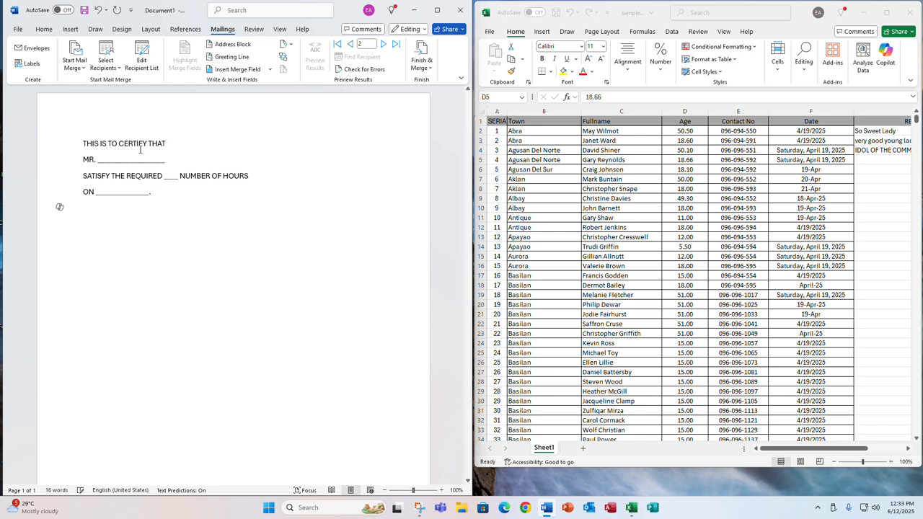
Center all four lines of the certificate text
triple_click(71, 141)
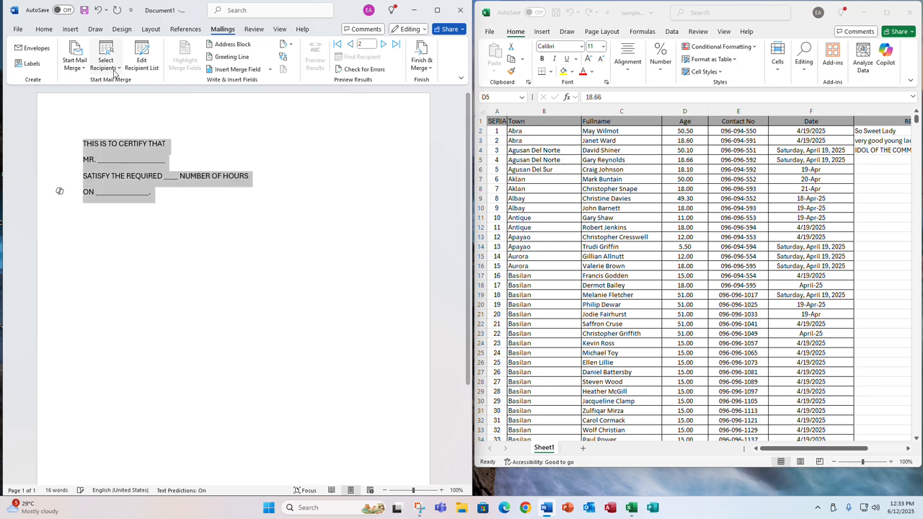
click(44, 30)
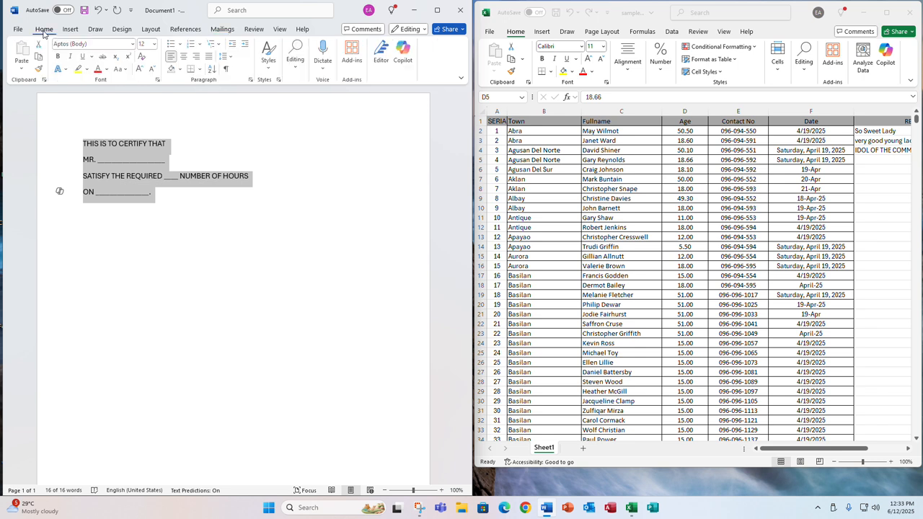
click(184, 58)
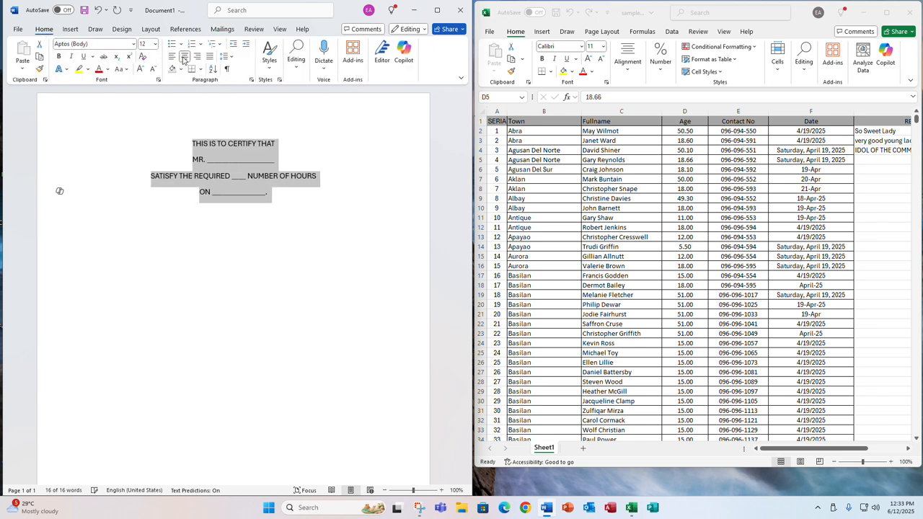
click(216, 285)
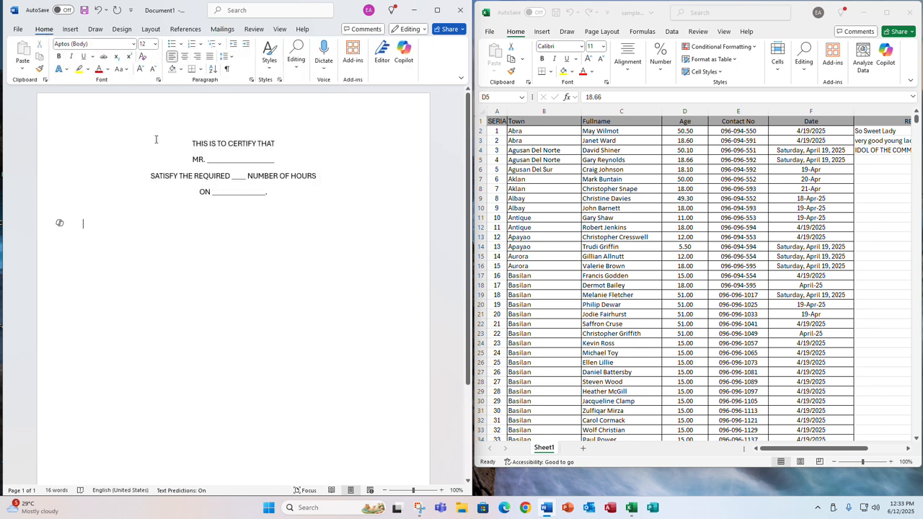
Set the font size of the "THIS IS TO CERTIFY THAT" line to 22
drag(192, 143, 310, 141)
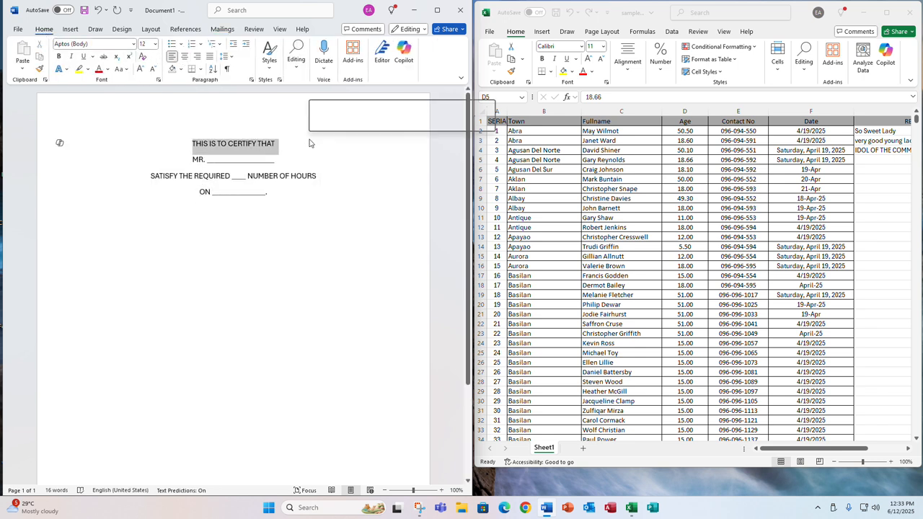
click(155, 44)
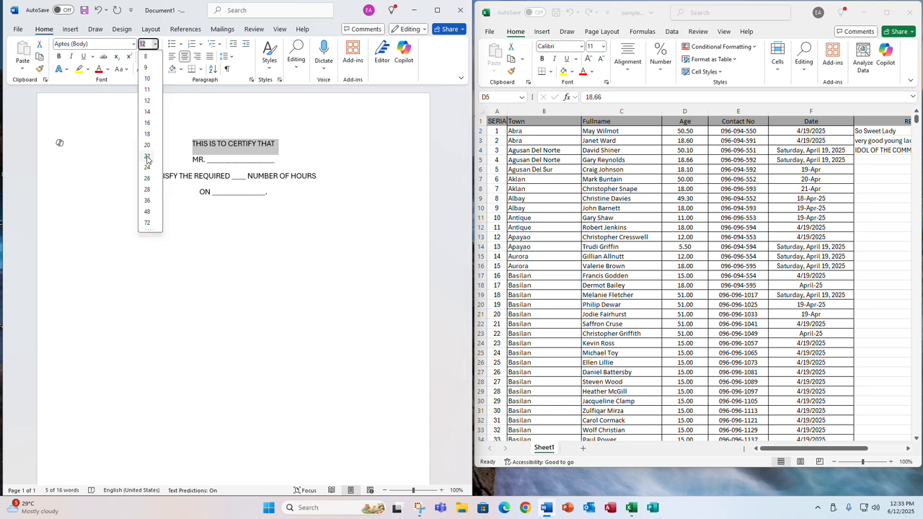
click(147, 157)
Change the title "MR." on the second line to "Mr/. Ms."
click(205, 171)
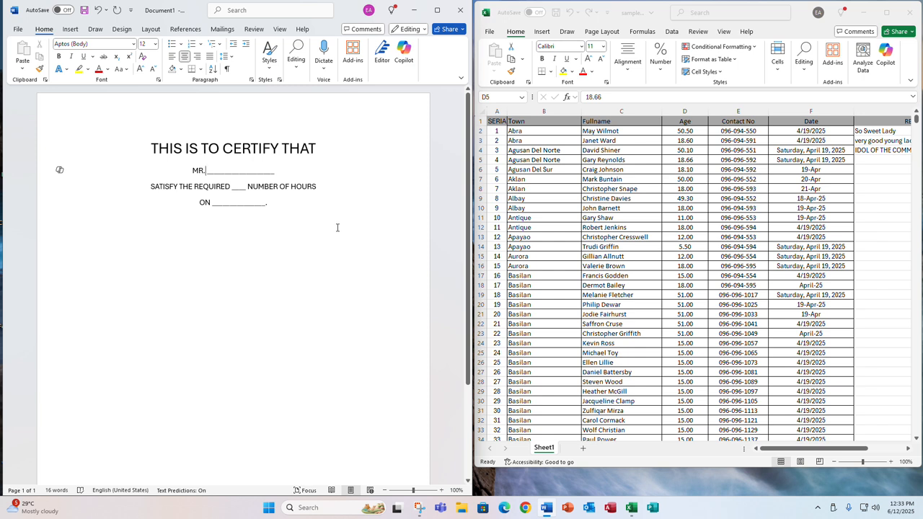
text(/)
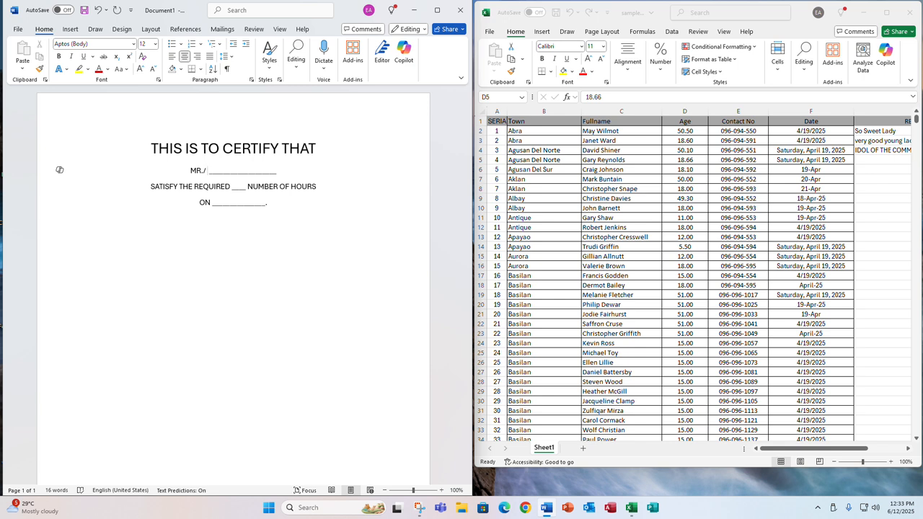
key(BackSpace)
key(BackSpace)
key(BackSpace)
text(.r)
key(BackSpace)
key(BackSpace)
text(r/. )
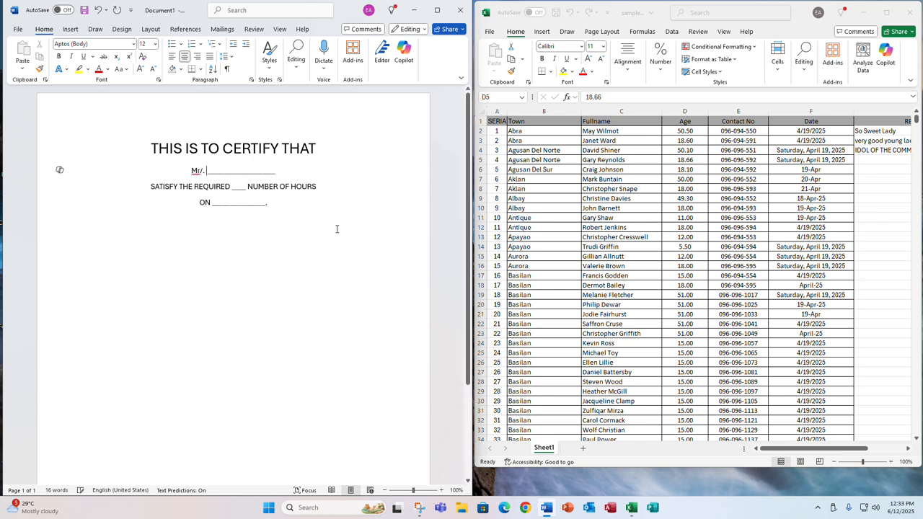
text(Ms)
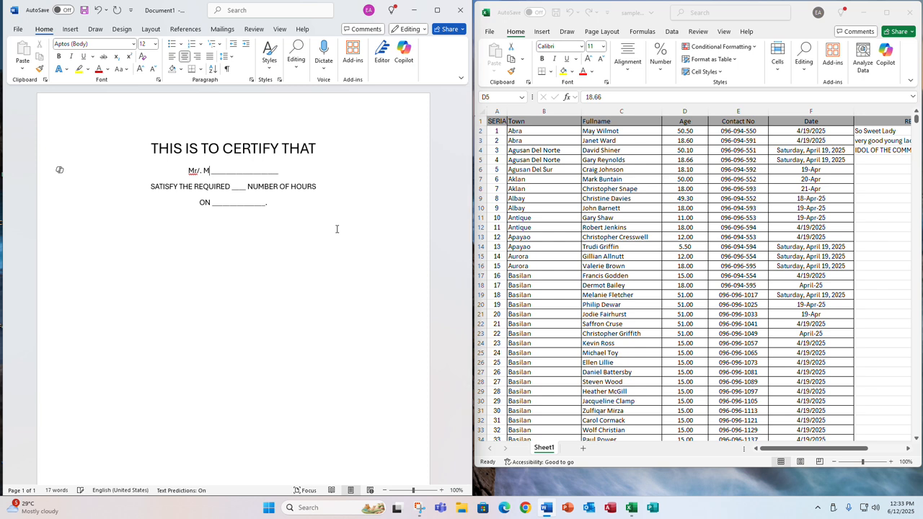
text(.)
Replace the underscore blank after "Mr/. Ms." with the Fullname merge field
key(Delete)
key(Delete)
key(Delete)
key(Delete)
key(Delete)
key(Delete)
key(Delete)
key(Delete)
key(Delete)
key(Delete)
key(Delete)
key(Delete)
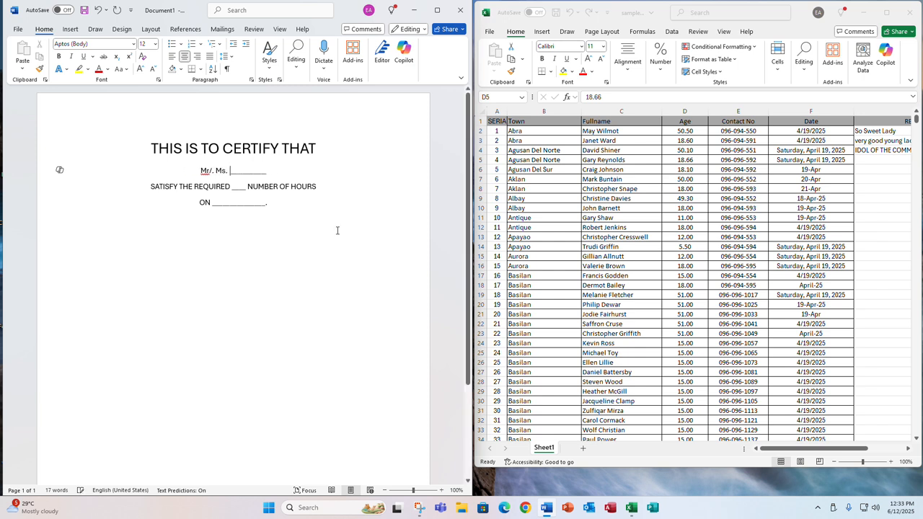
key(Delete)
key(Delete)
key(Delete)
key(Delete)
key(Delete)
key(Delete)
key(Delete)
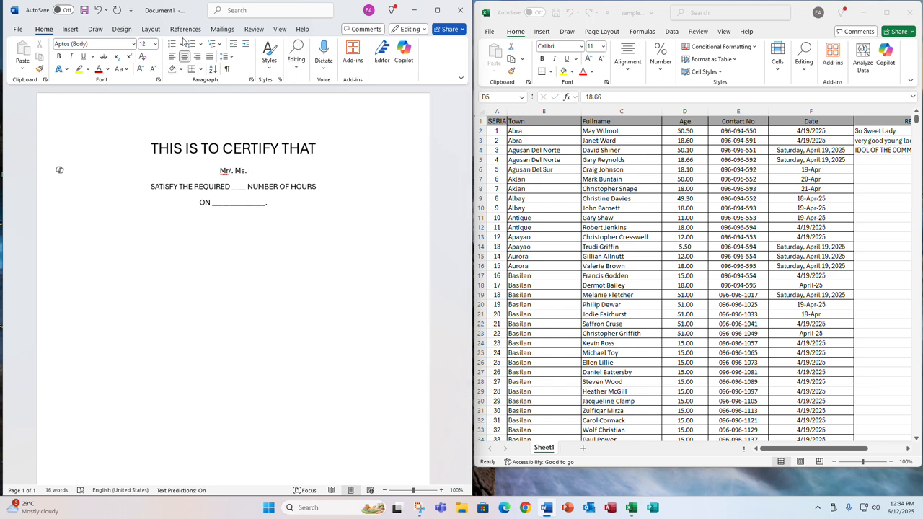
click(221, 29)
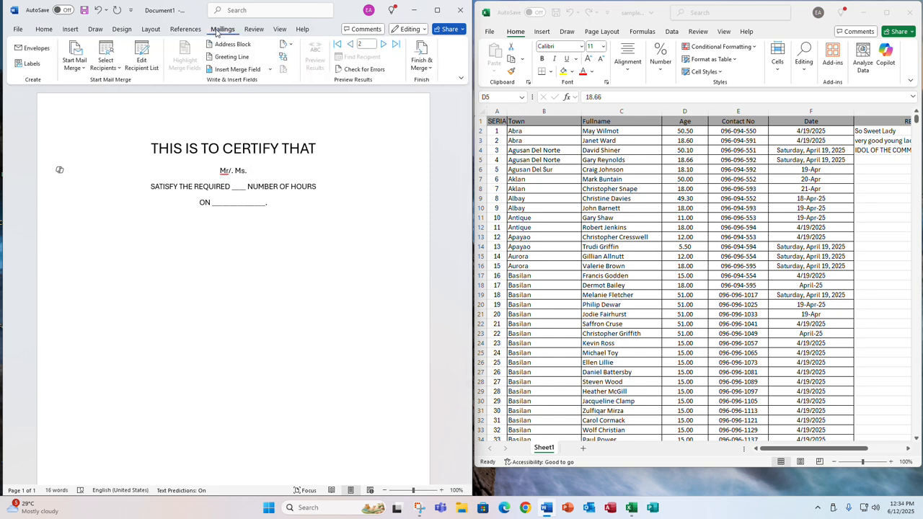
click(237, 69)
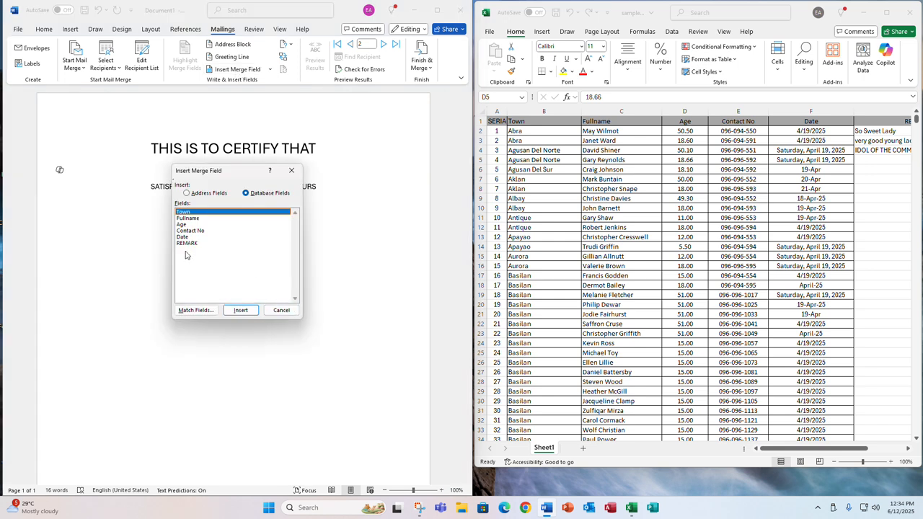
click(186, 218)
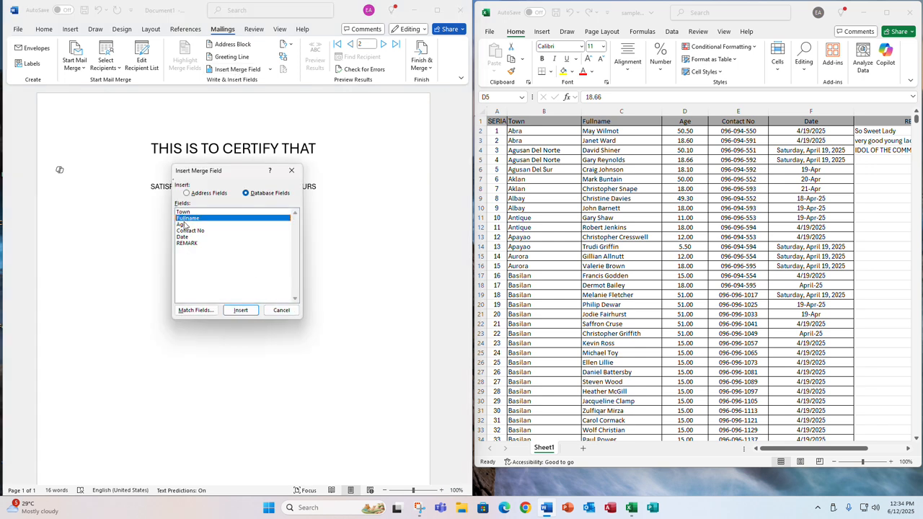
click(238, 311)
click(281, 311)
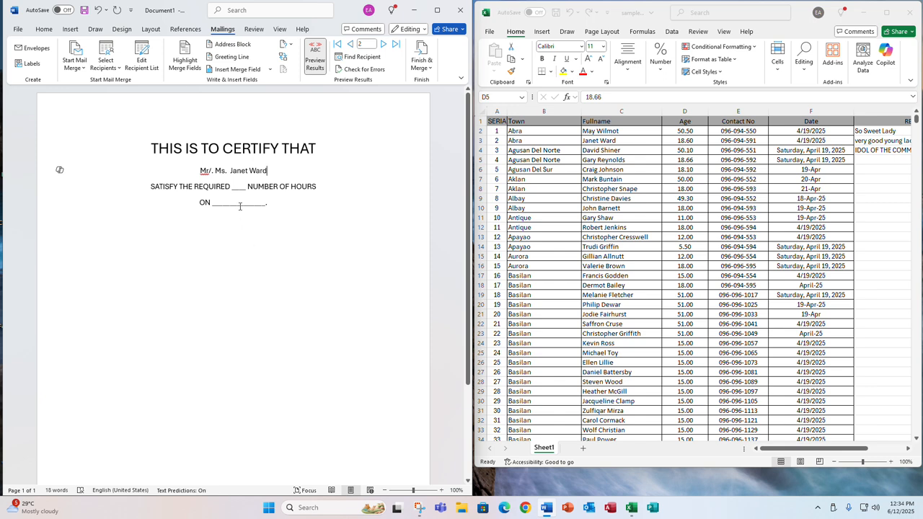
Replace the underscore blank before "NUMBER OF HOURS" with the Age merge field
click(231, 187)
key(Delete)
key(Delete)
key(Delete)
key(Delete)
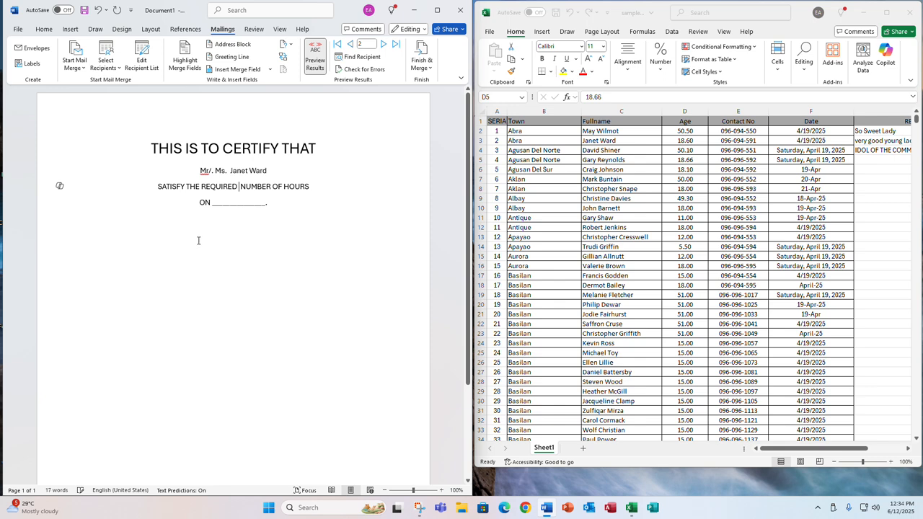
click(245, 70)
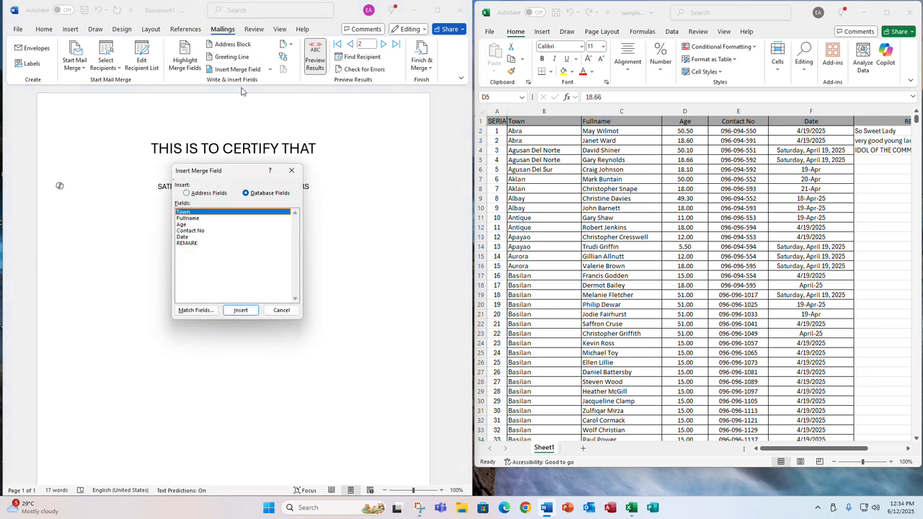
click(182, 225)
click(240, 310)
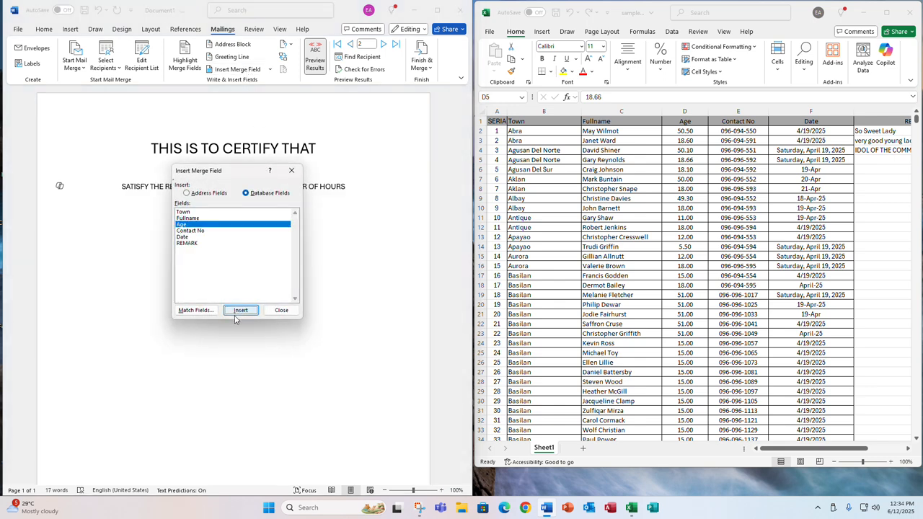
click(280, 310)
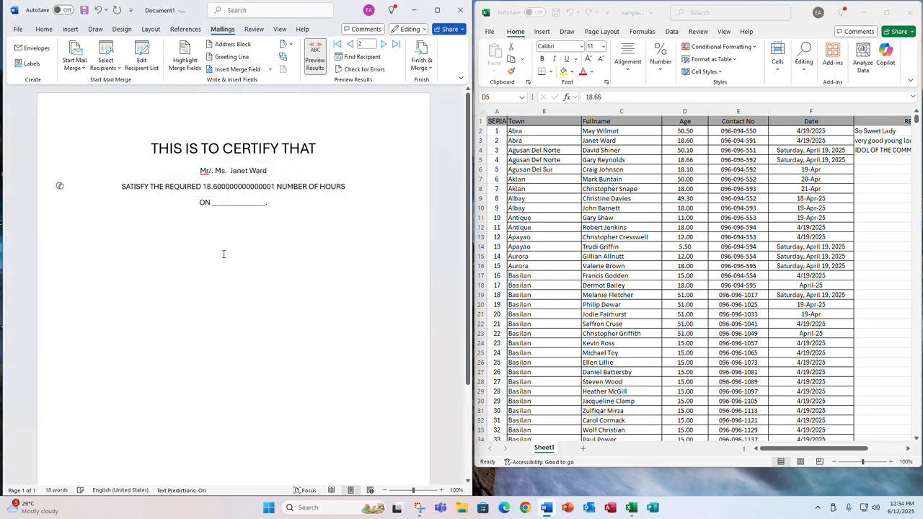
Replace the underscore blank after "ON" with the Date merge field, keeping the closing period
click(213, 203)
key(Delete)
key(Delete)
key(Delete)
key(Delete)
key(Delete)
key(Delete)
key(Delete)
key(Delete)
key(Delete)
key(Delete)
key(Delete)
key(Delete)
key(Delete)
key(Delete)
click(241, 69)
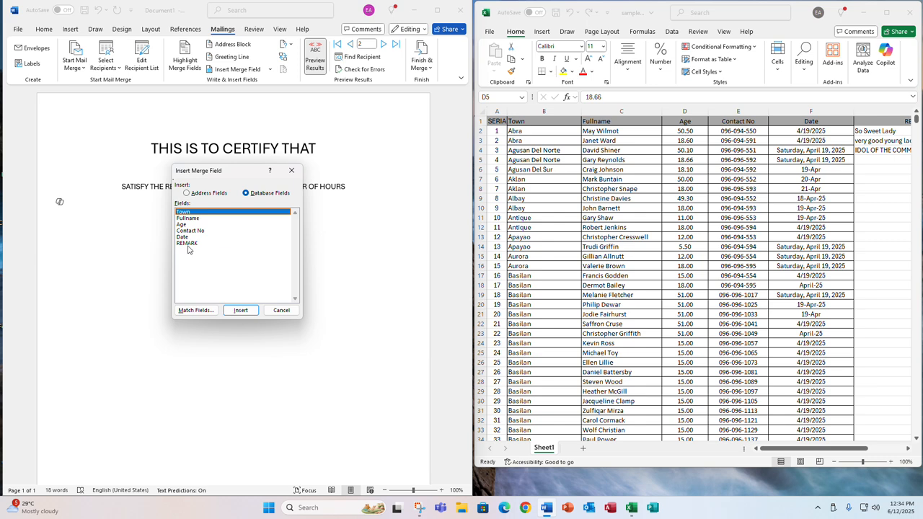
click(182, 237)
click(240, 310)
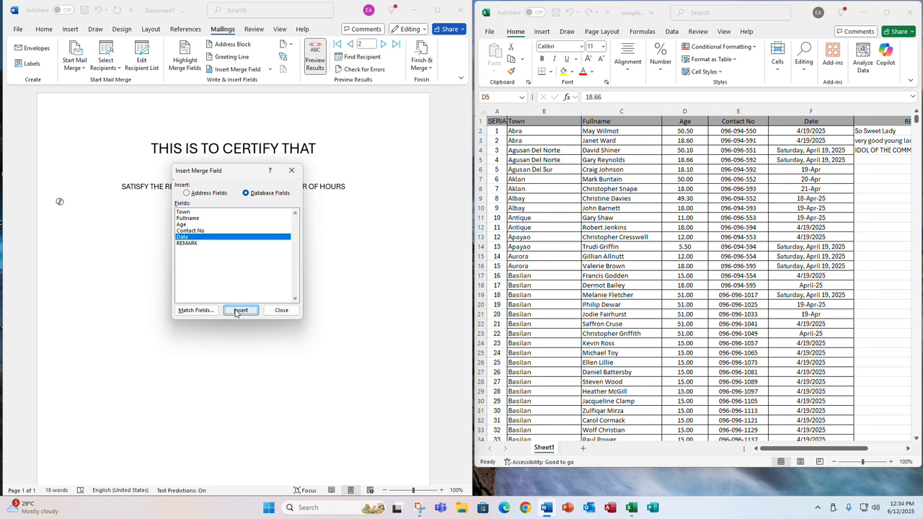
click(281, 310)
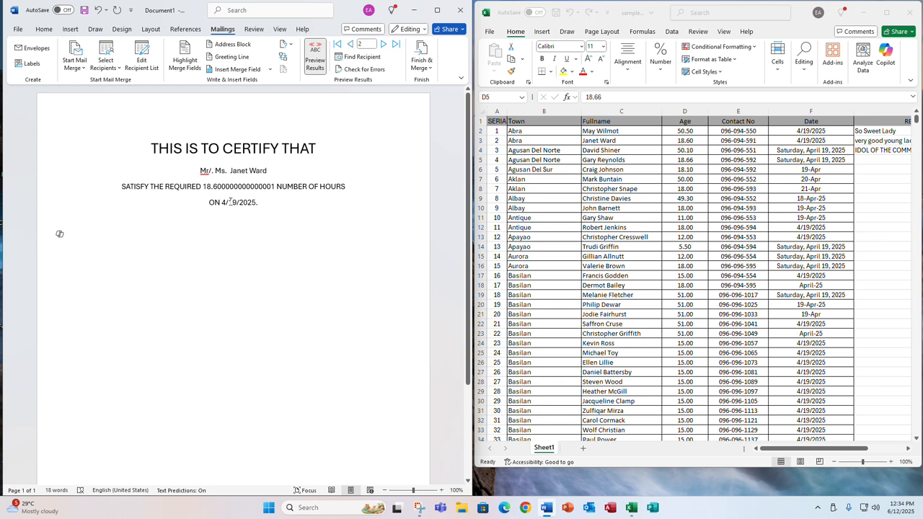
Show the Date merge field's code and add the date switch \@ "MMMM DD, YYYY"
click(229, 203)
right_click(229, 203)
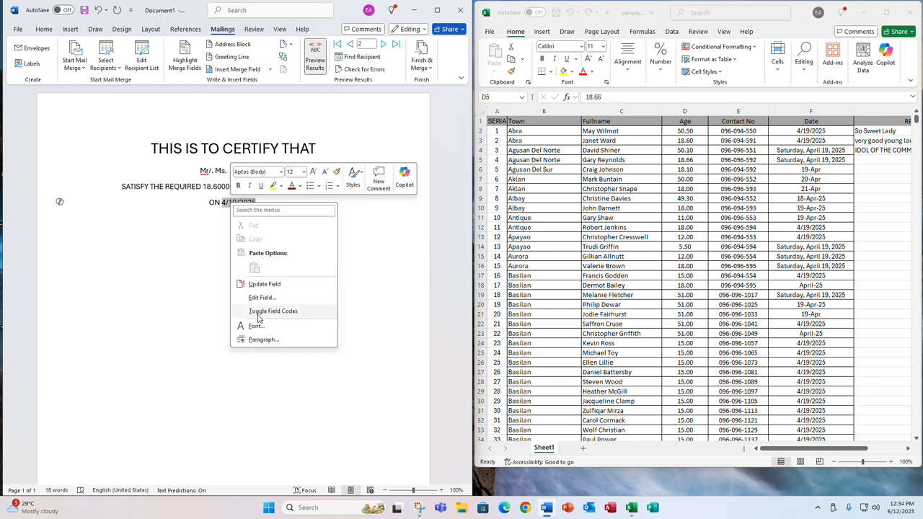
click(273, 311)
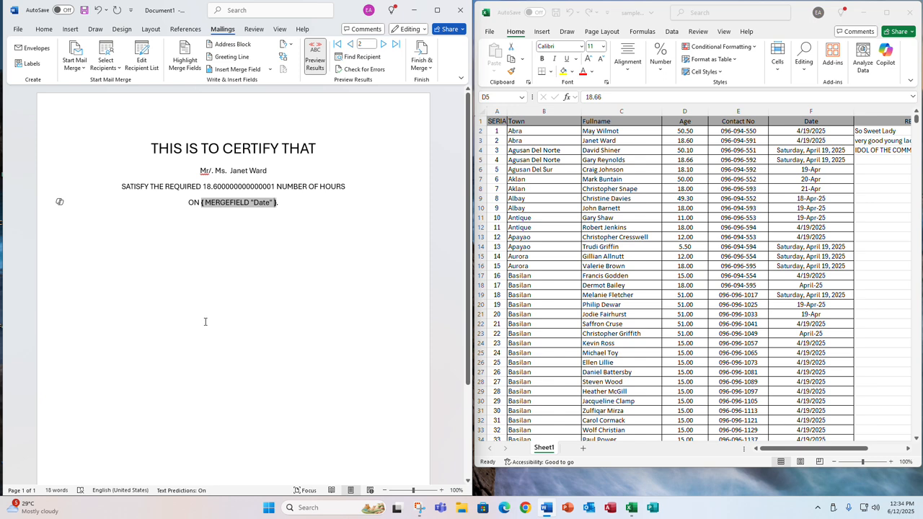
text(\ )
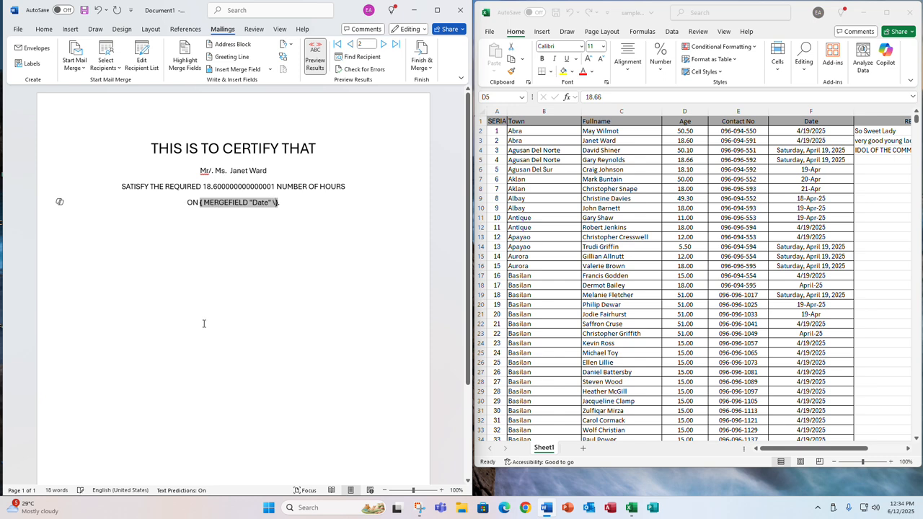
text(@)
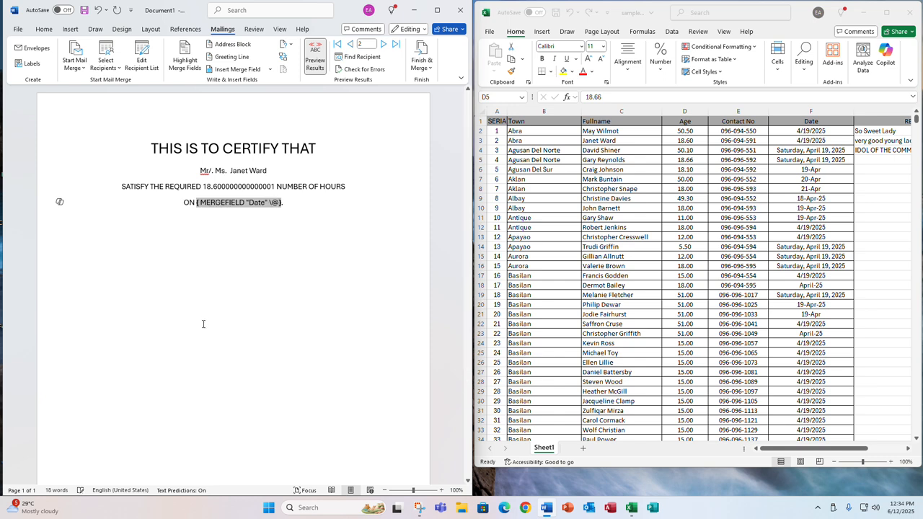
text("" )
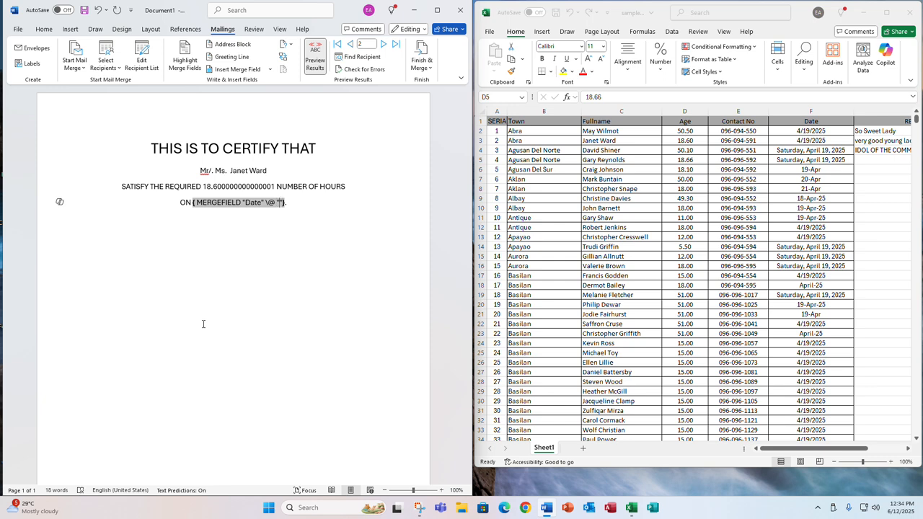
text(MMMM)
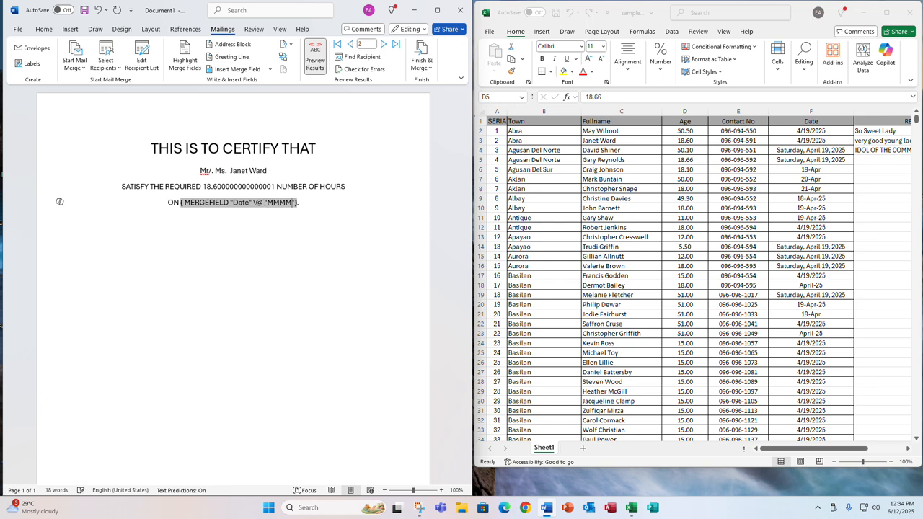
text( DD)
text(,)
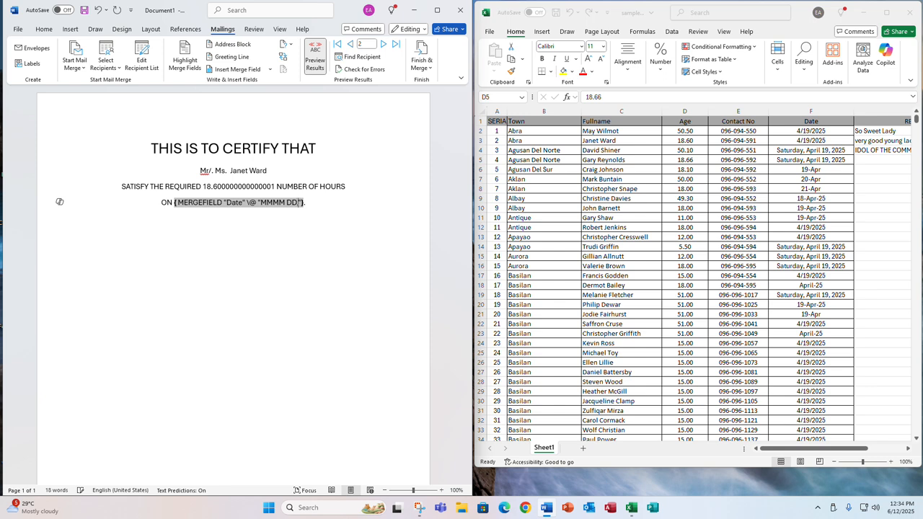
text(, )
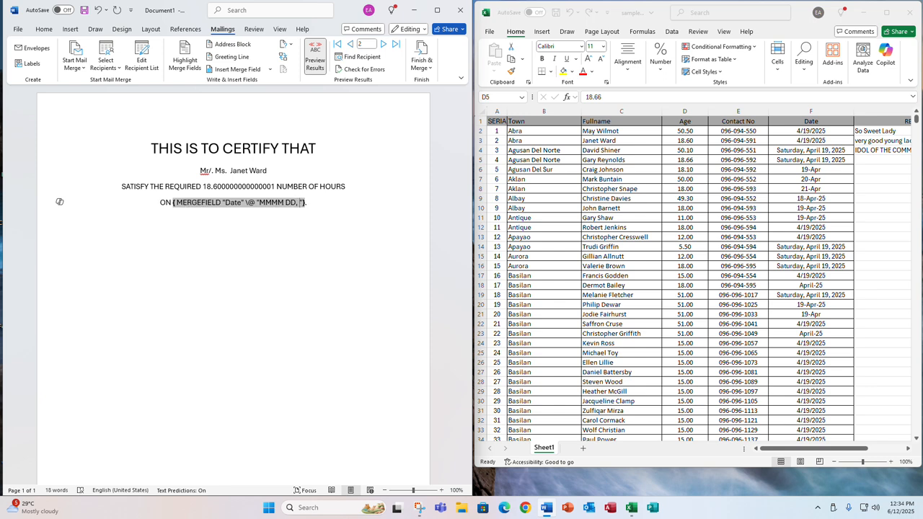
text(YYY)
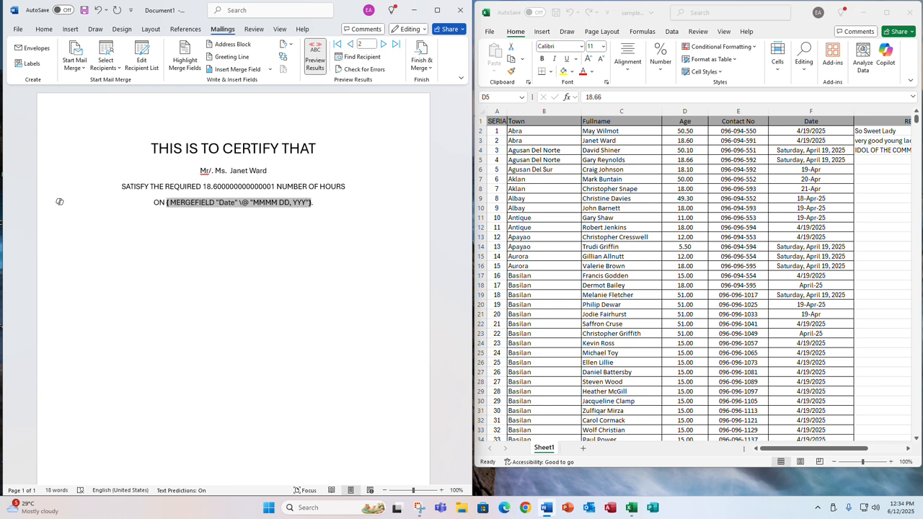
text(Y)
key(Up)
key(Up)
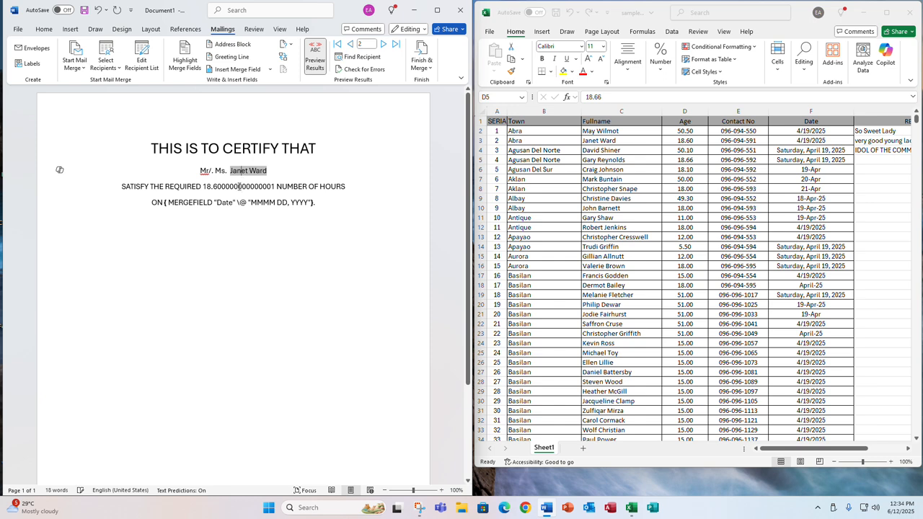
Preview the merged record to check the date format, and return to the merge field placeholders
click(239, 186)
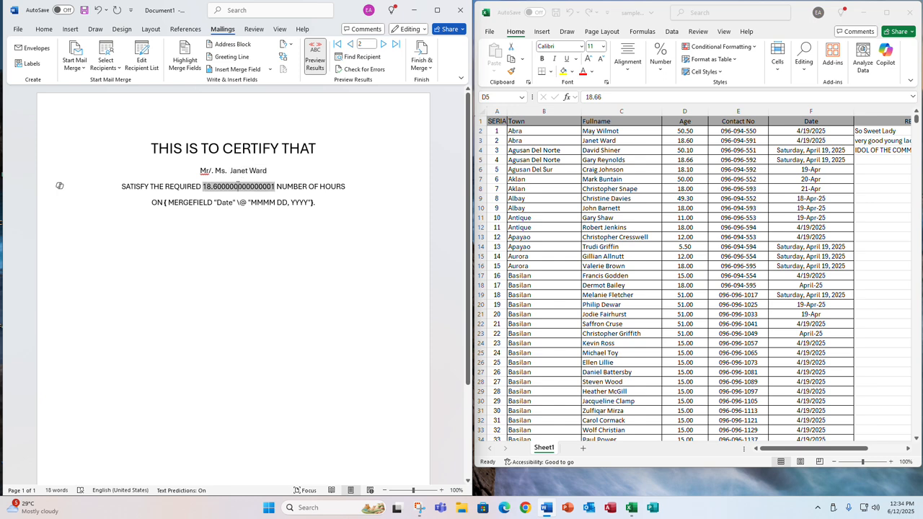
click(315, 59)
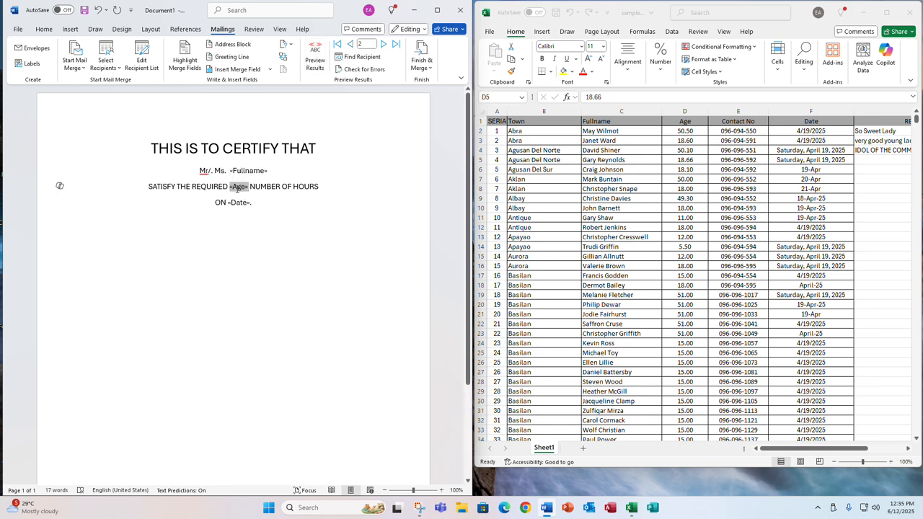
click(315, 63)
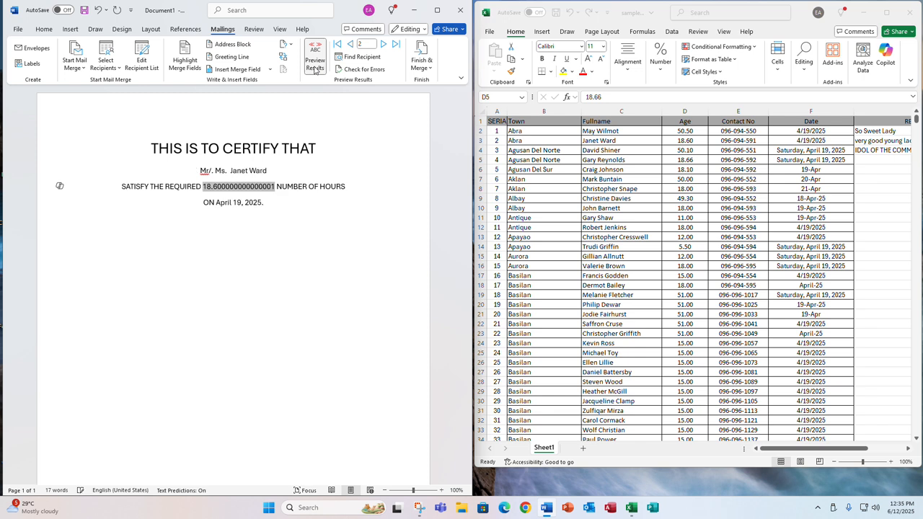
click(315, 67)
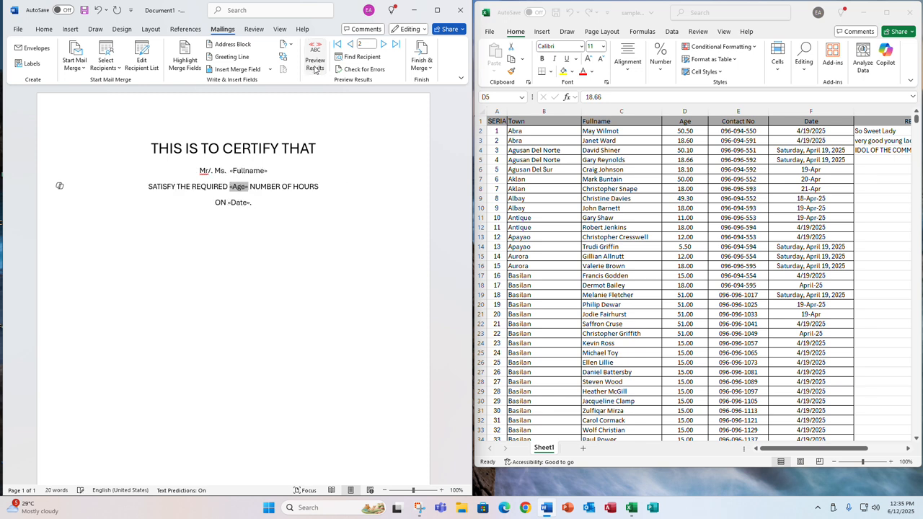
Show the Age merge field's code and add the numeric switch \# "#,###"
right_click(234, 188)
click(260, 296)
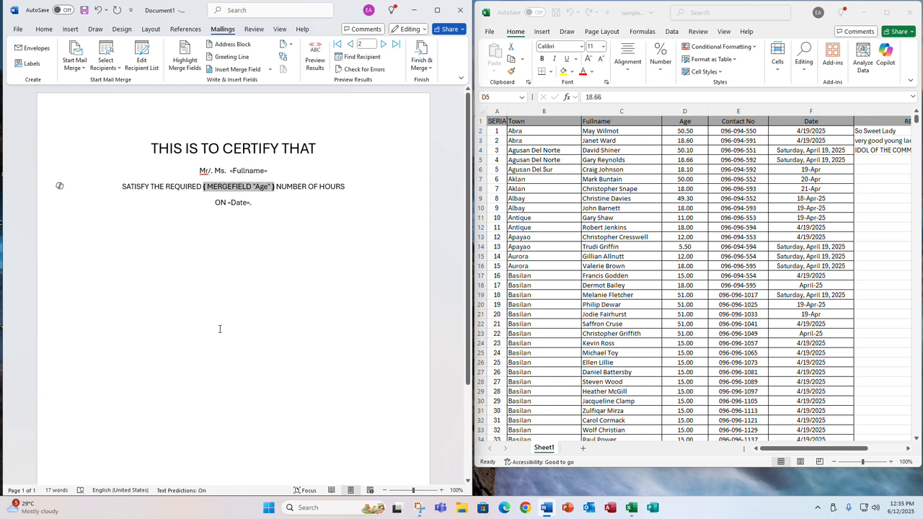
text(\ )
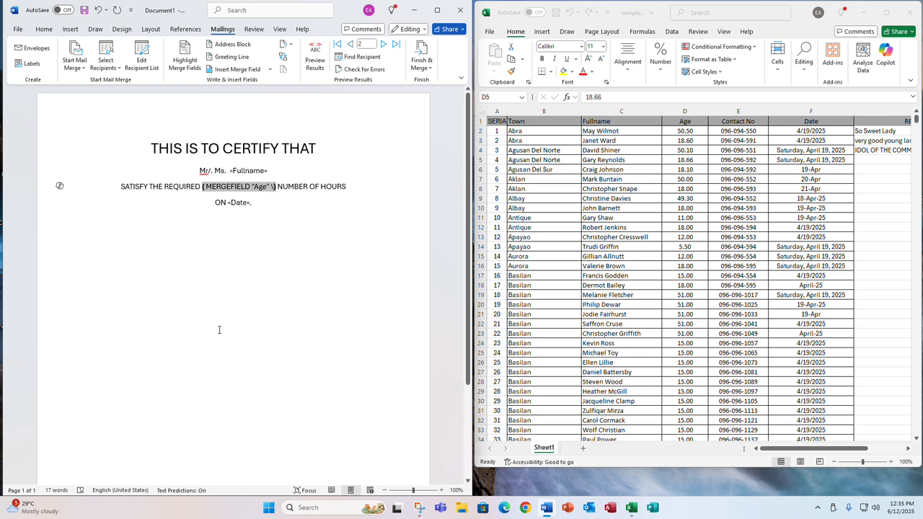
text(#)
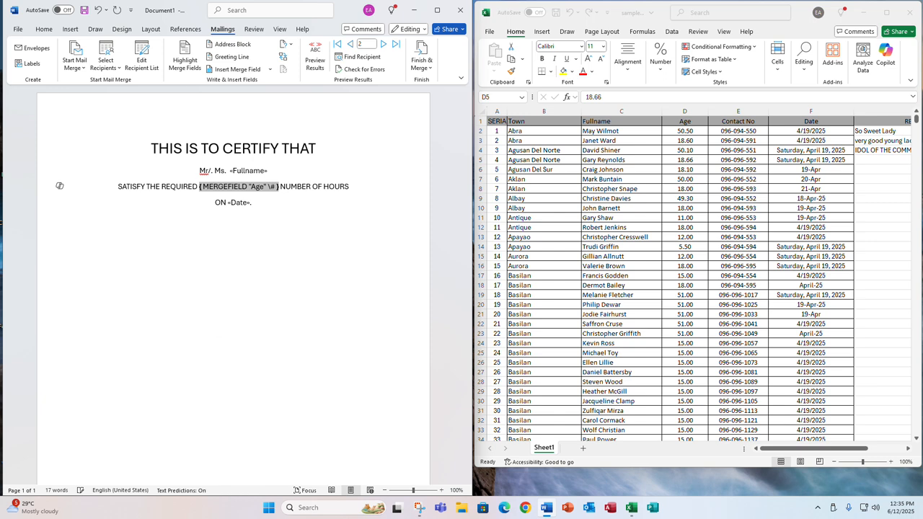
text( "")
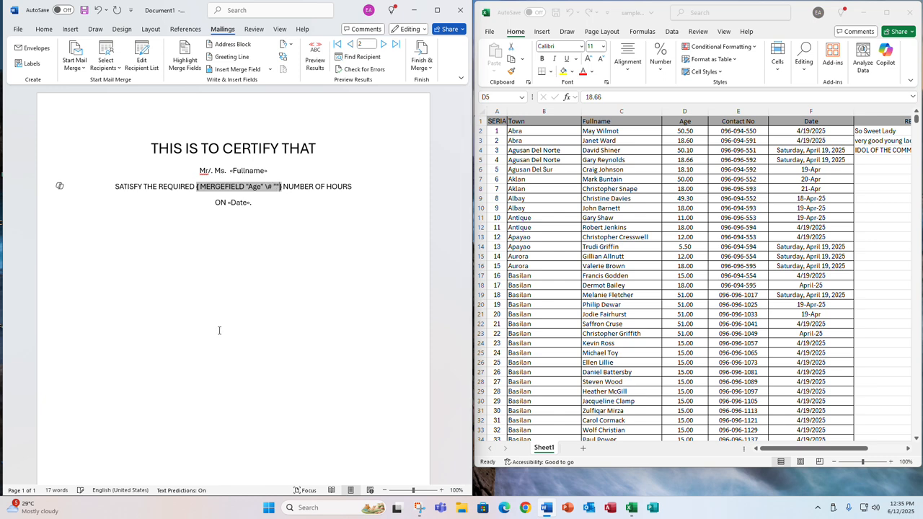
key(Left)
text(##)
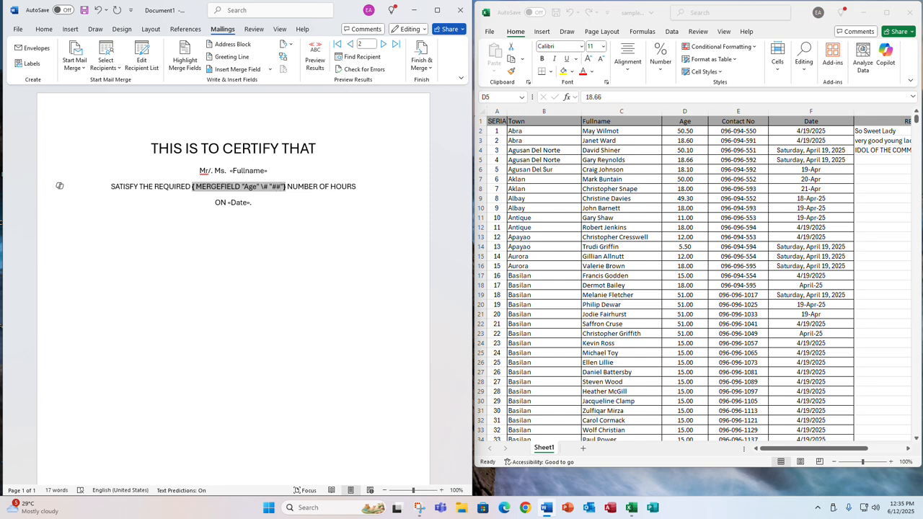
text(#)
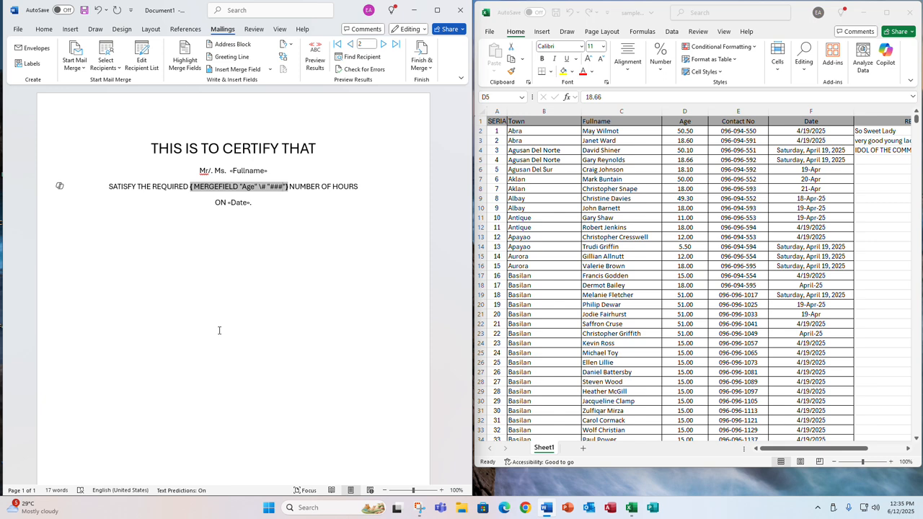
text(.##)
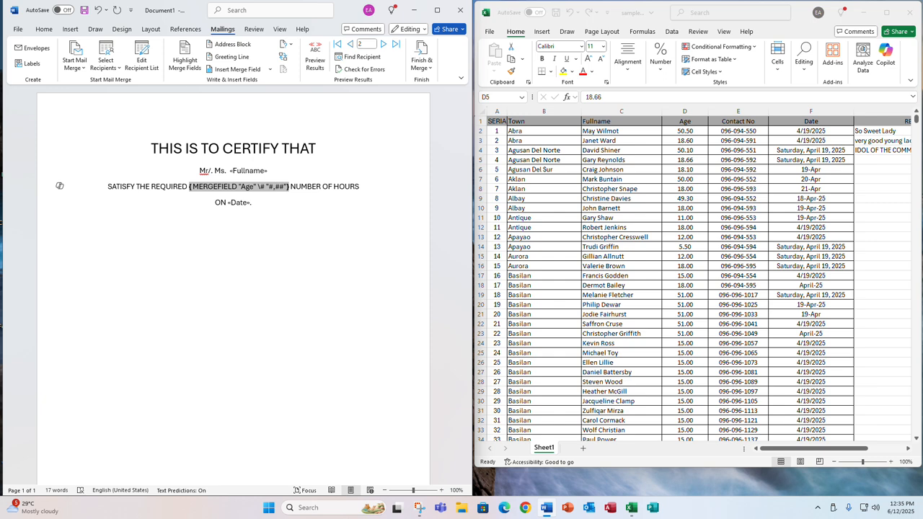
text(3)
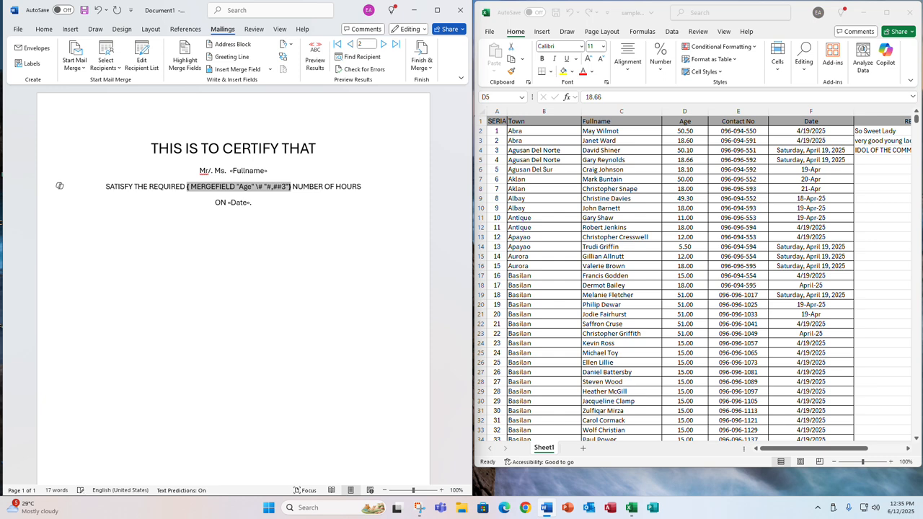
key(BackSpace)
text(#)
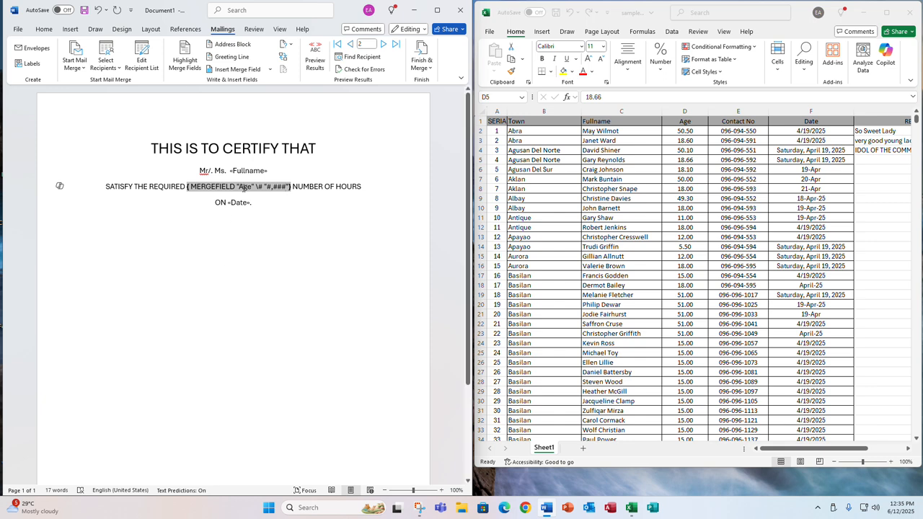
Add the switch \* UPPER to the Fullname merge field's code and preview the merged results
click(245, 170)
right_click(246, 170)
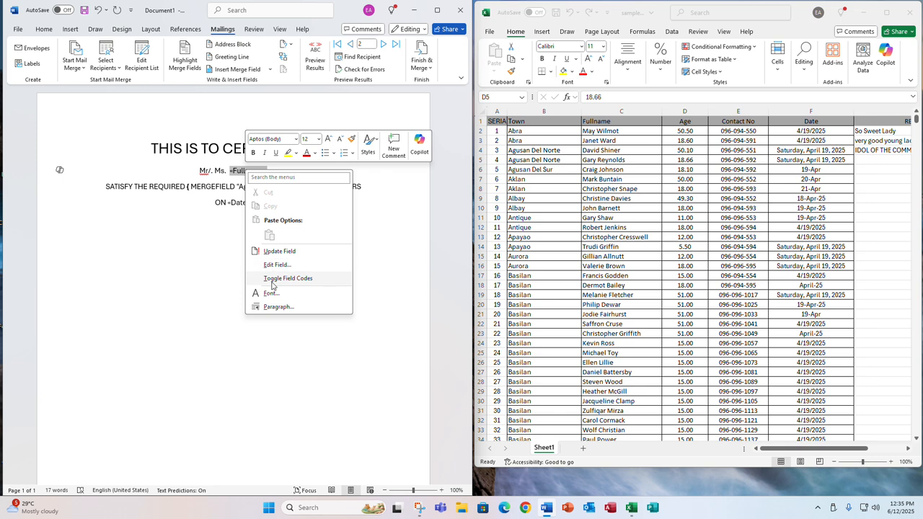
click(274, 277)
text(\)
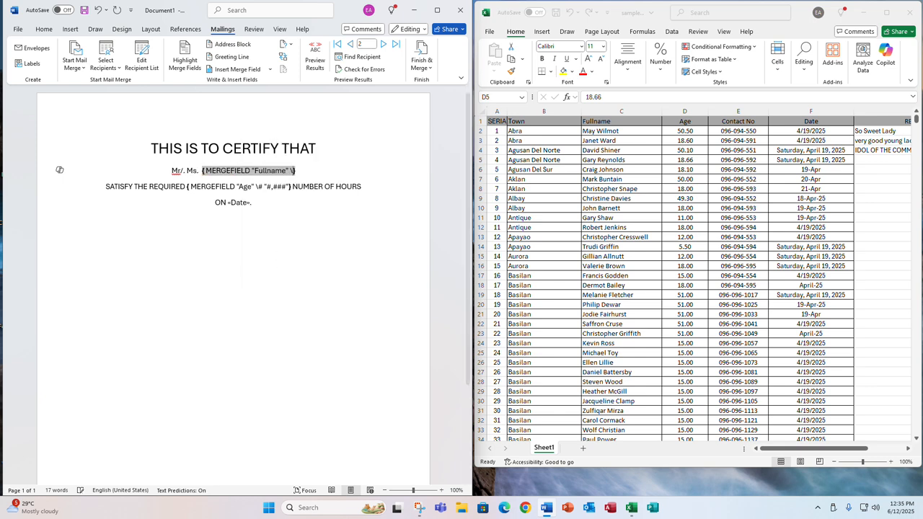
text(* UPPER)
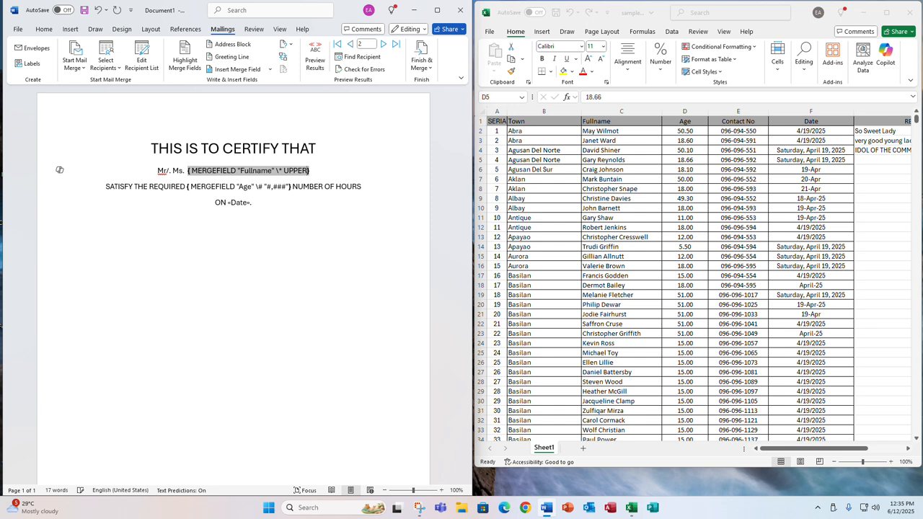
click(315, 60)
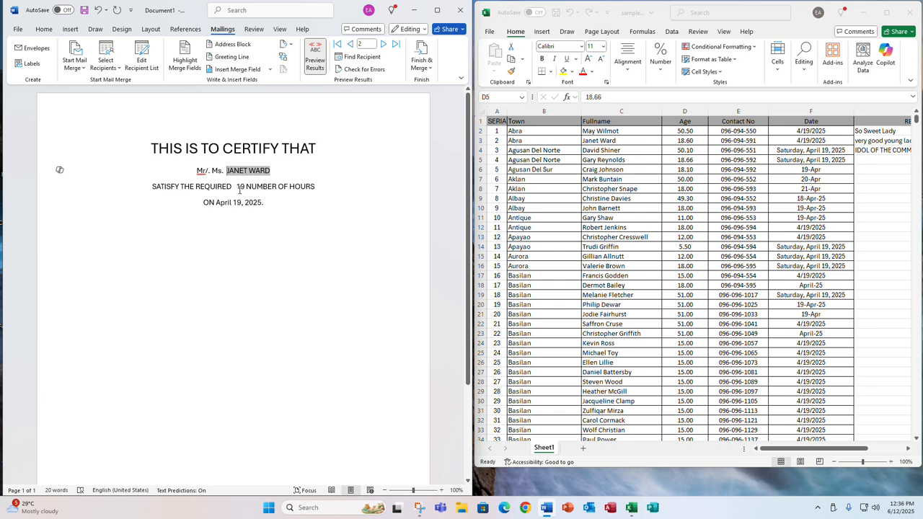
Make the merged Age value before "NUMBER OF HOURS" bold
click(242, 189)
double_click(244, 186)
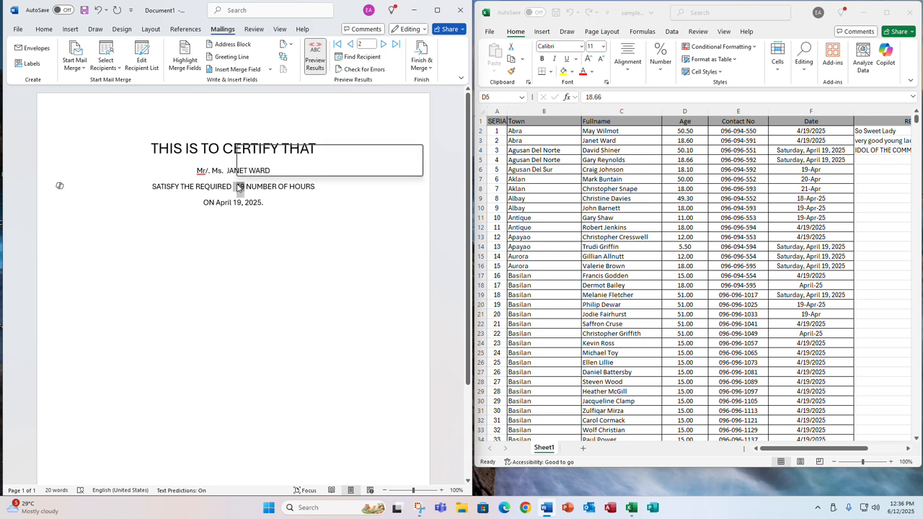
click(44, 29)
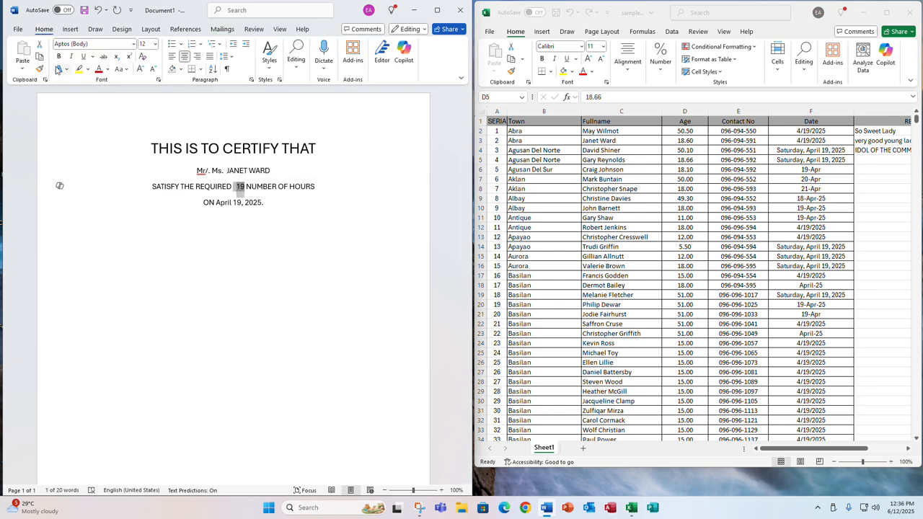
click(59, 57)
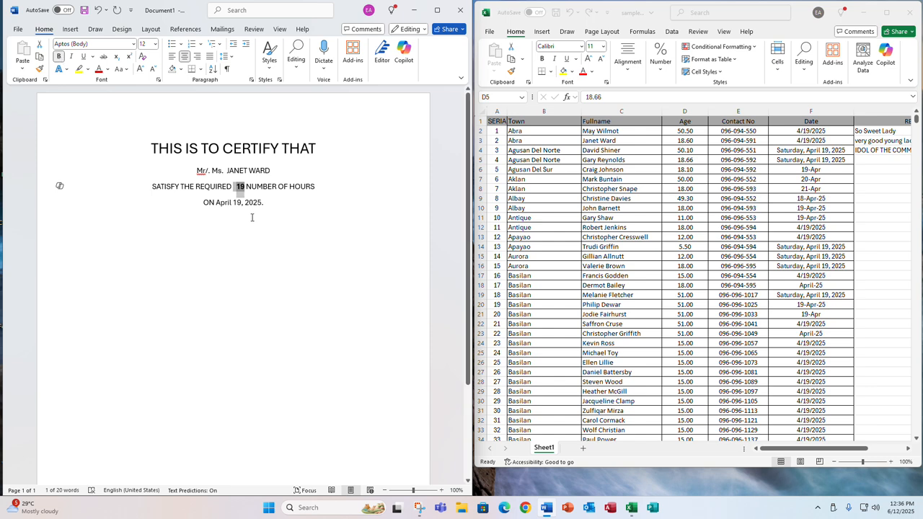
click(252, 217)
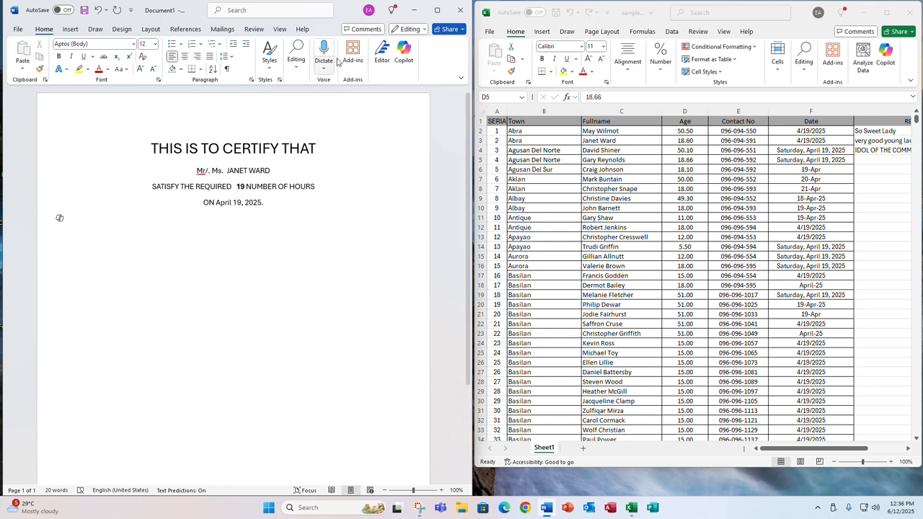
Minimize the Excel workbook and widen the Word window across most of the screen
click(865, 13)
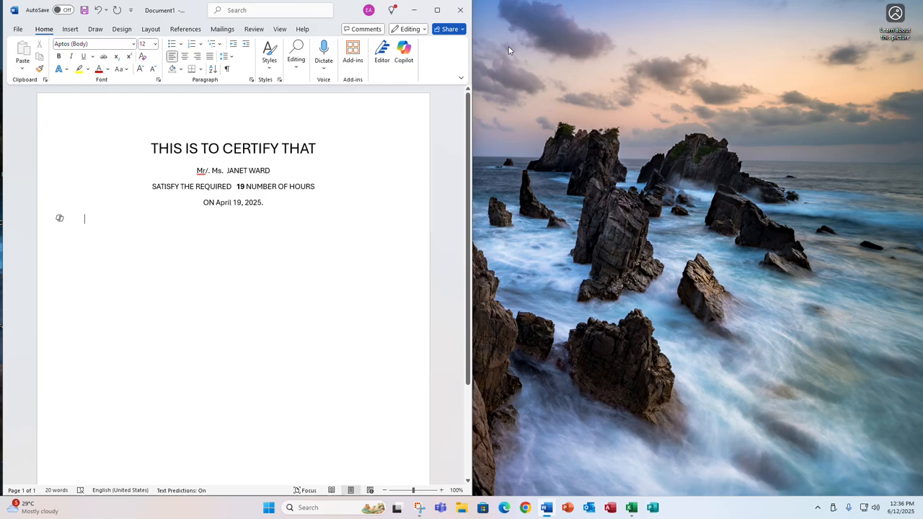
click(442, 7)
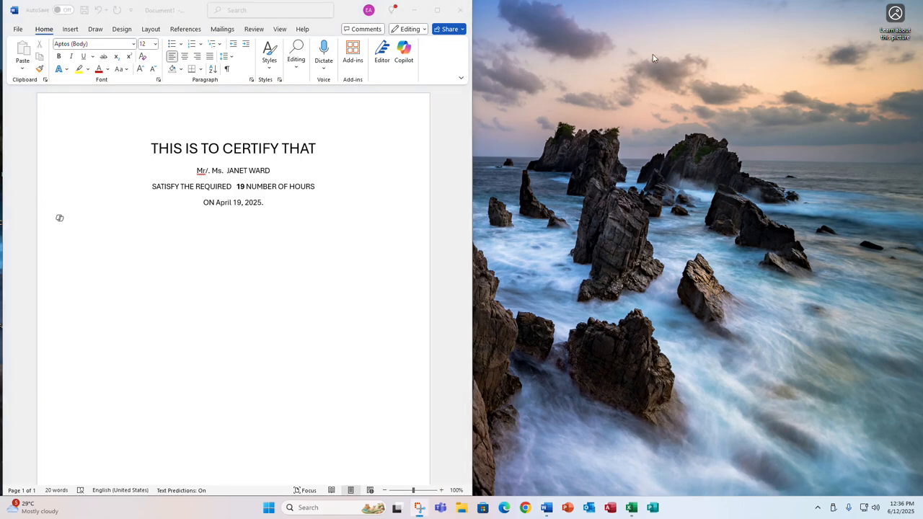
click(352, 8)
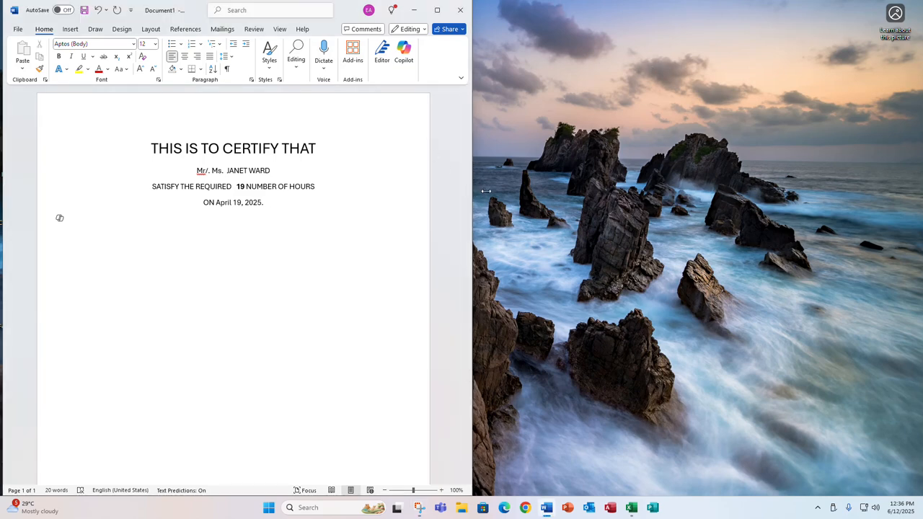
drag(474, 191, 826, 191)
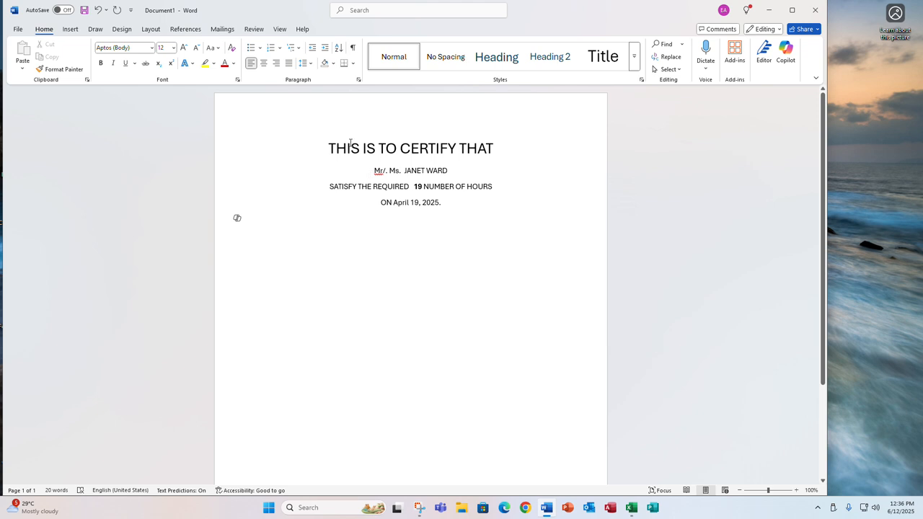
Select the merged full name and browse the previewed certificates forward one recipient at a time up to record 32
drag(404, 171, 448, 171)
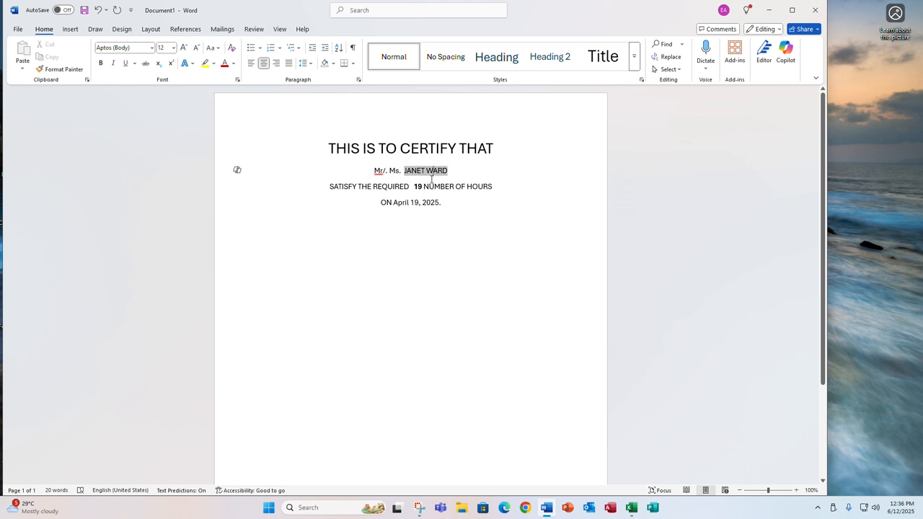
click(223, 28)
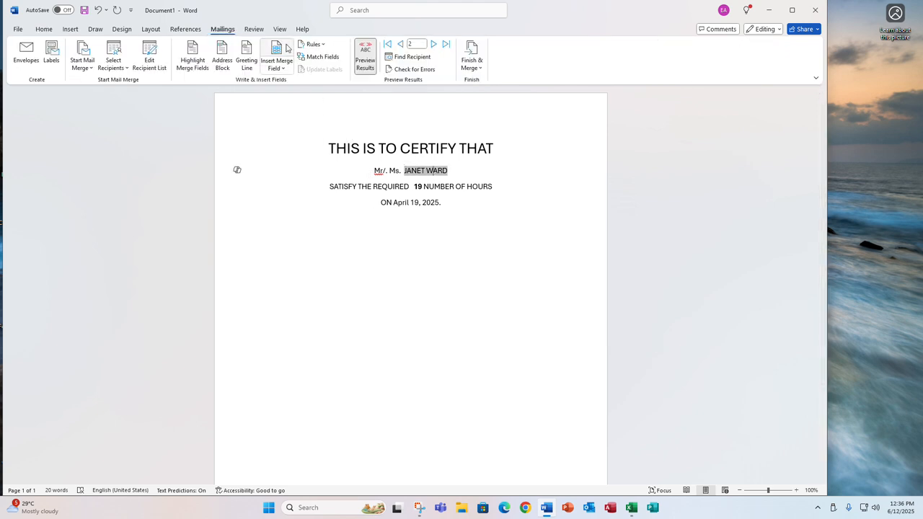
click(433, 44)
click(433, 44)
click(434, 45)
click(434, 45)
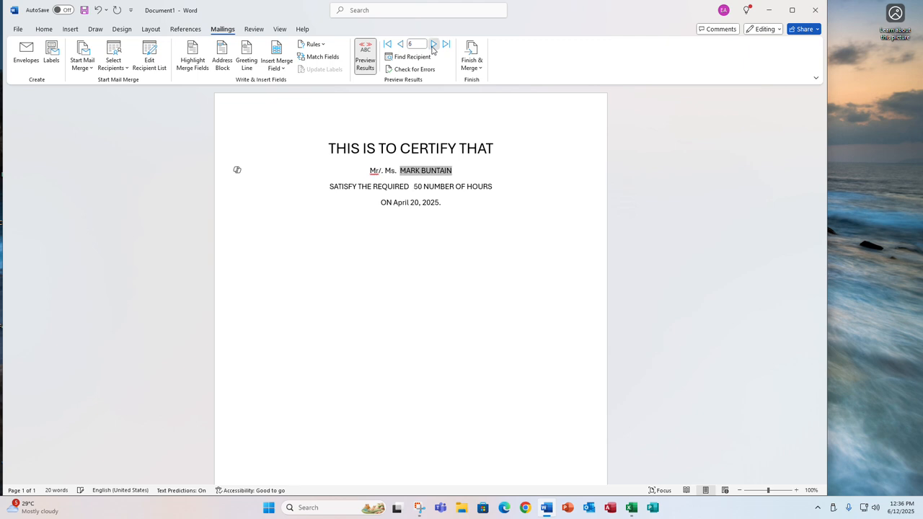
click(433, 45)
click(434, 44)
click(434, 45)
click(434, 44)
click(433, 45)
click(433, 45)
click(434, 45)
click(434, 45)
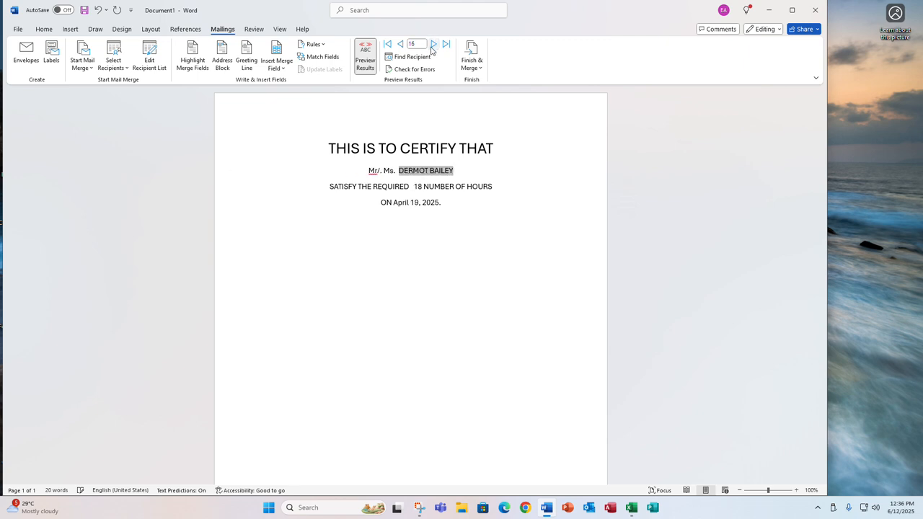
click(434, 45)
click(433, 44)
click(433, 44)
click(434, 45)
click(433, 45)
click(433, 45)
click(433, 44)
click(433, 45)
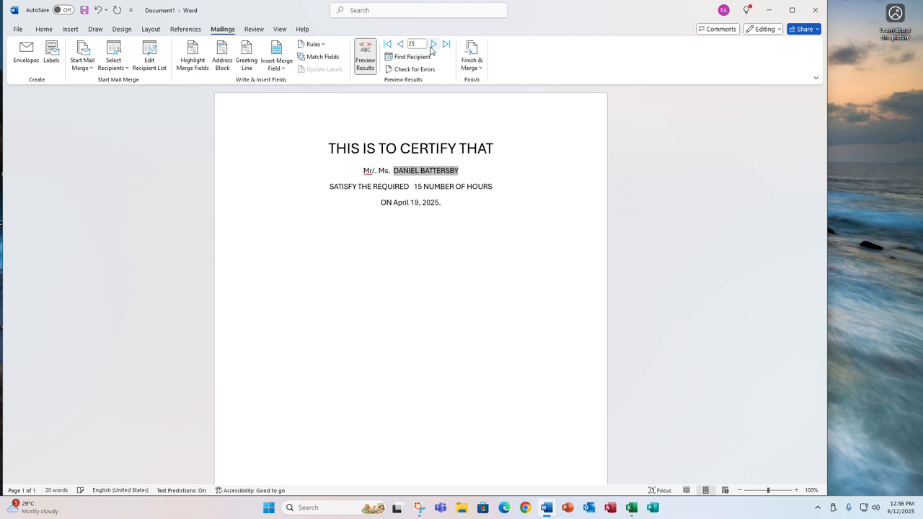
click(433, 44)
click(433, 45)
click(432, 45)
click(433, 44)
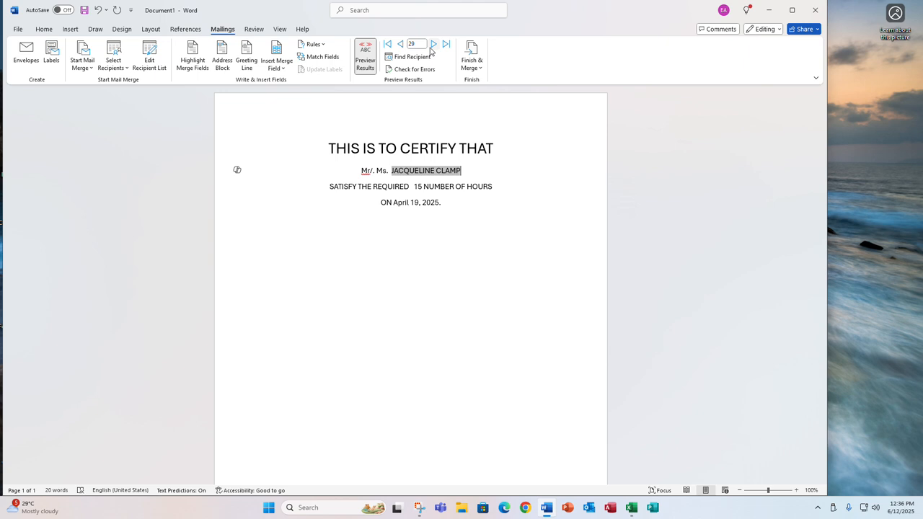
click(434, 45)
click(433, 44)
click(434, 45)
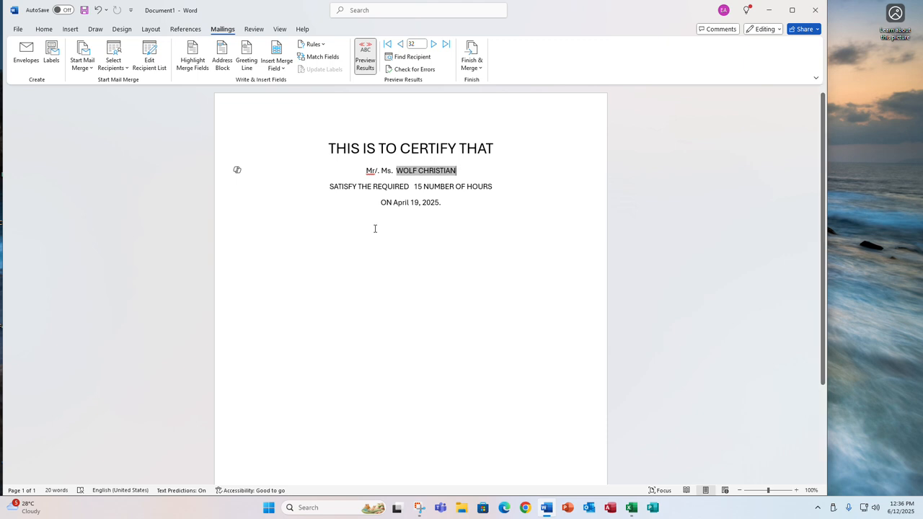
Add the line "LIKES AND SHARE PO ANG ATING YOUTUBE CHANNEL." below the date line, leaving a blank line between them
click(448, 204)
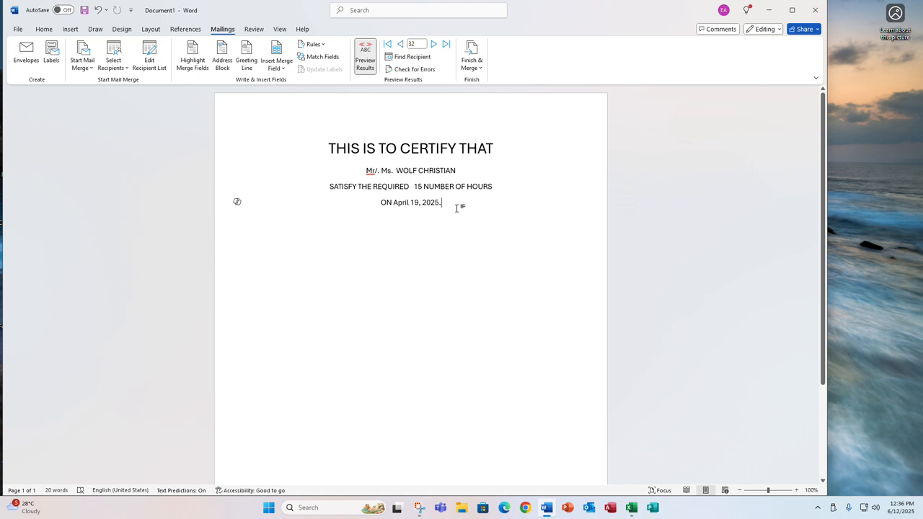
key(Return)
key(Return)
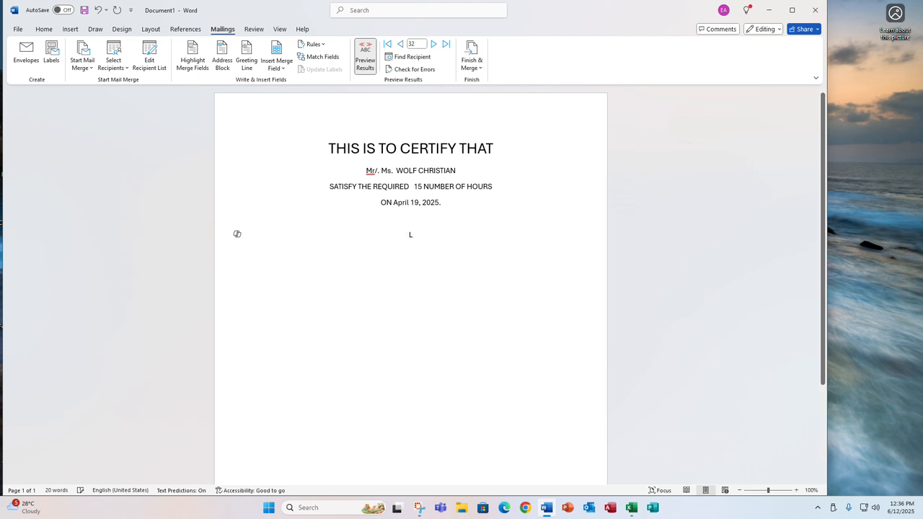
text(LIKS)
key(BackSpace)
text(ES A)
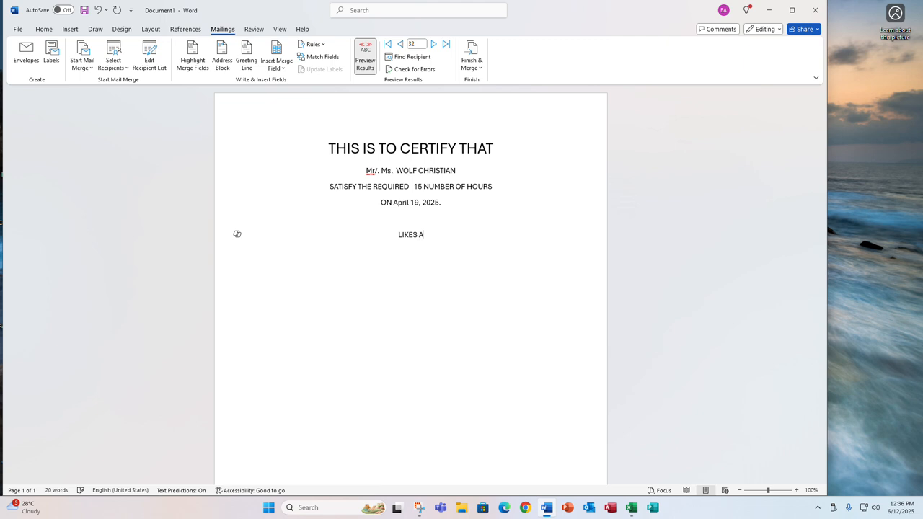
text(ND SHARE PO AN)
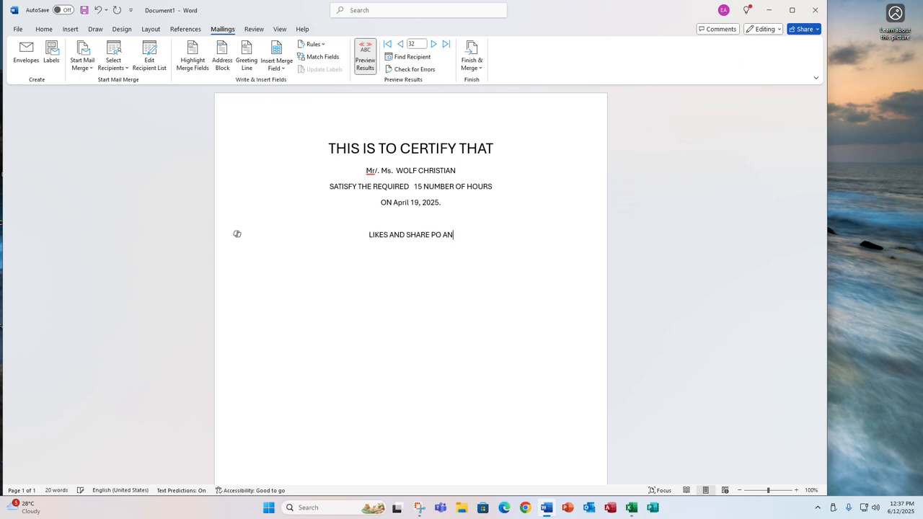
text(G ATING )
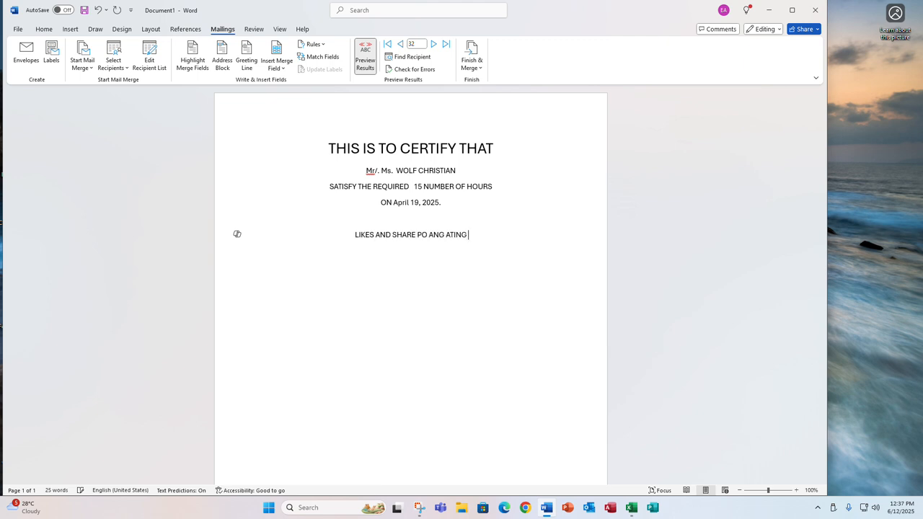
text(YOUTUBE )
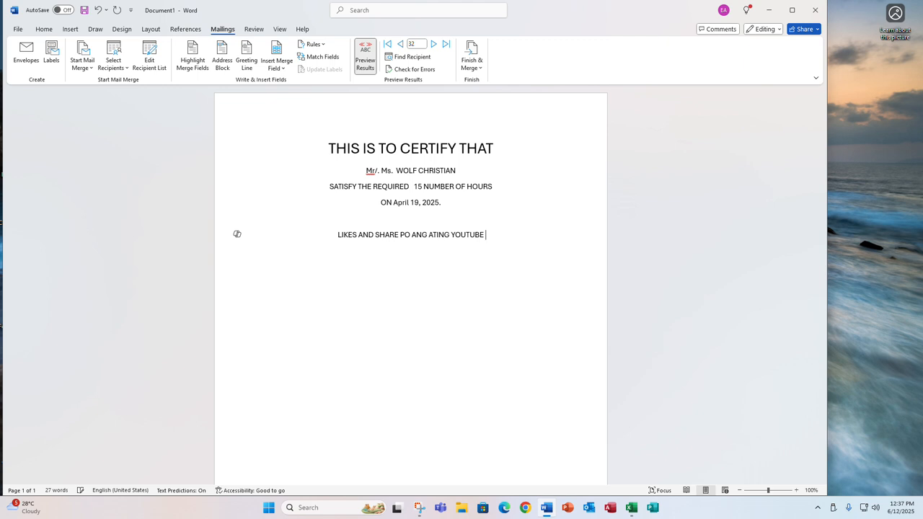
text(HAN)
key(BackSpace)
key(BackSpace)
key(BackSpace)
text(CHA)
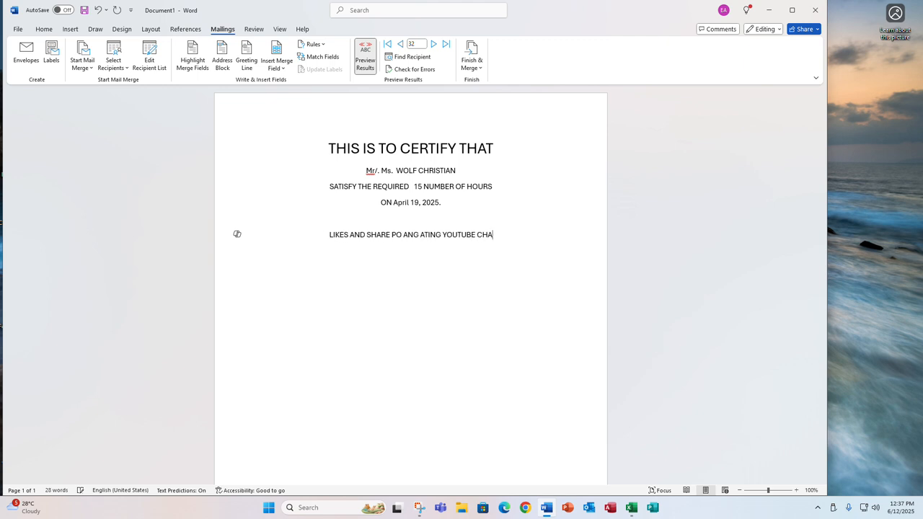
text(NNEL P)
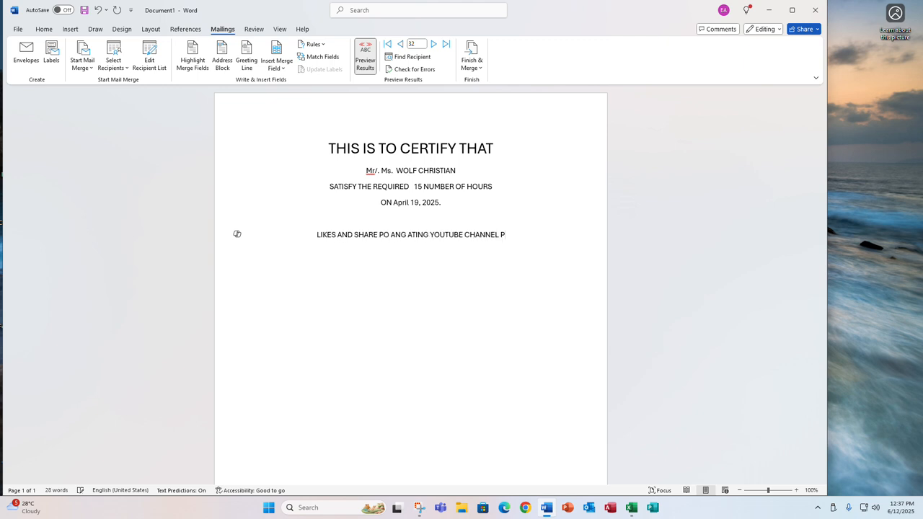
text(ARA )
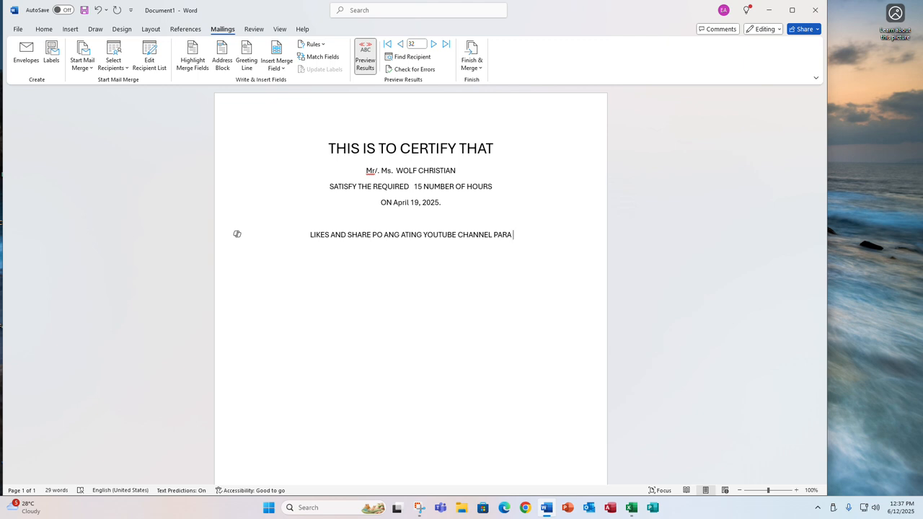
text(C)
key(BackSpace)
key(BackSpace)
key(BackSpace)
key(BackSpace)
key(BackSpace)
key(BackSpace)
key(BackSpace)
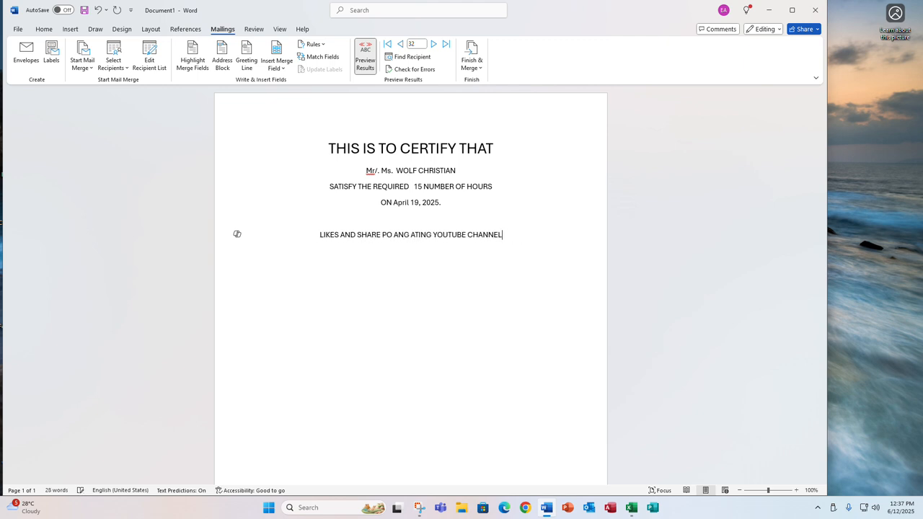
text(.)
Add the line "UPINYUN" beneath the YouTube channel sentence, separated by a blank line and followed by a new line
key(Return)
key(Return)
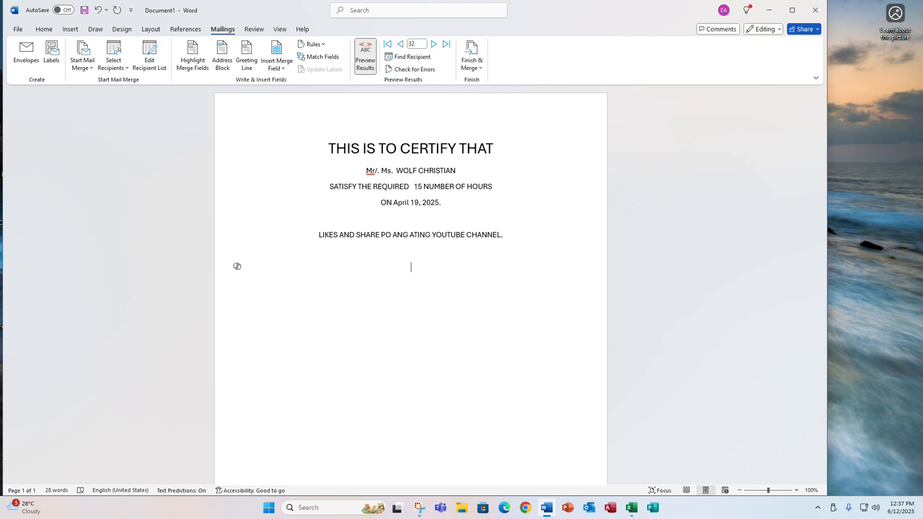
text(UPIN)
text( YOU)
key(BackSpace)
key(BackSpace)
key(BackSpace)
text(YUN)
key(Return)
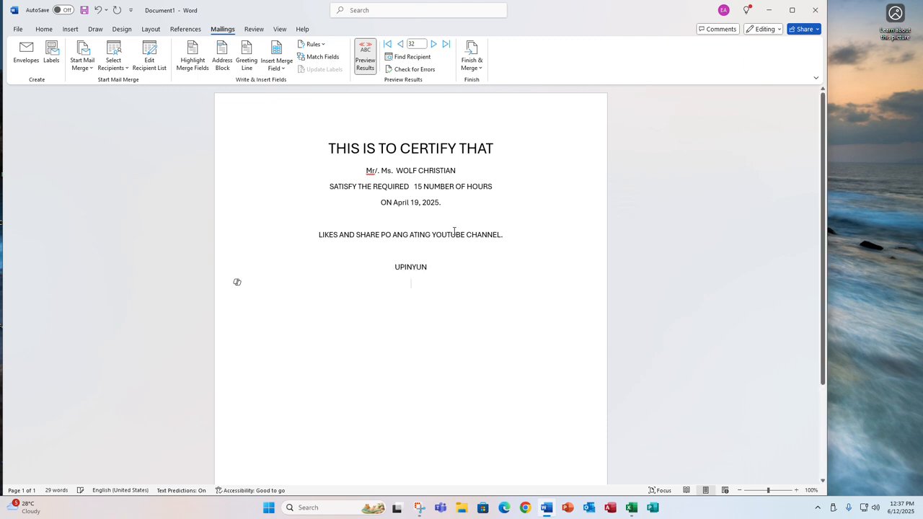